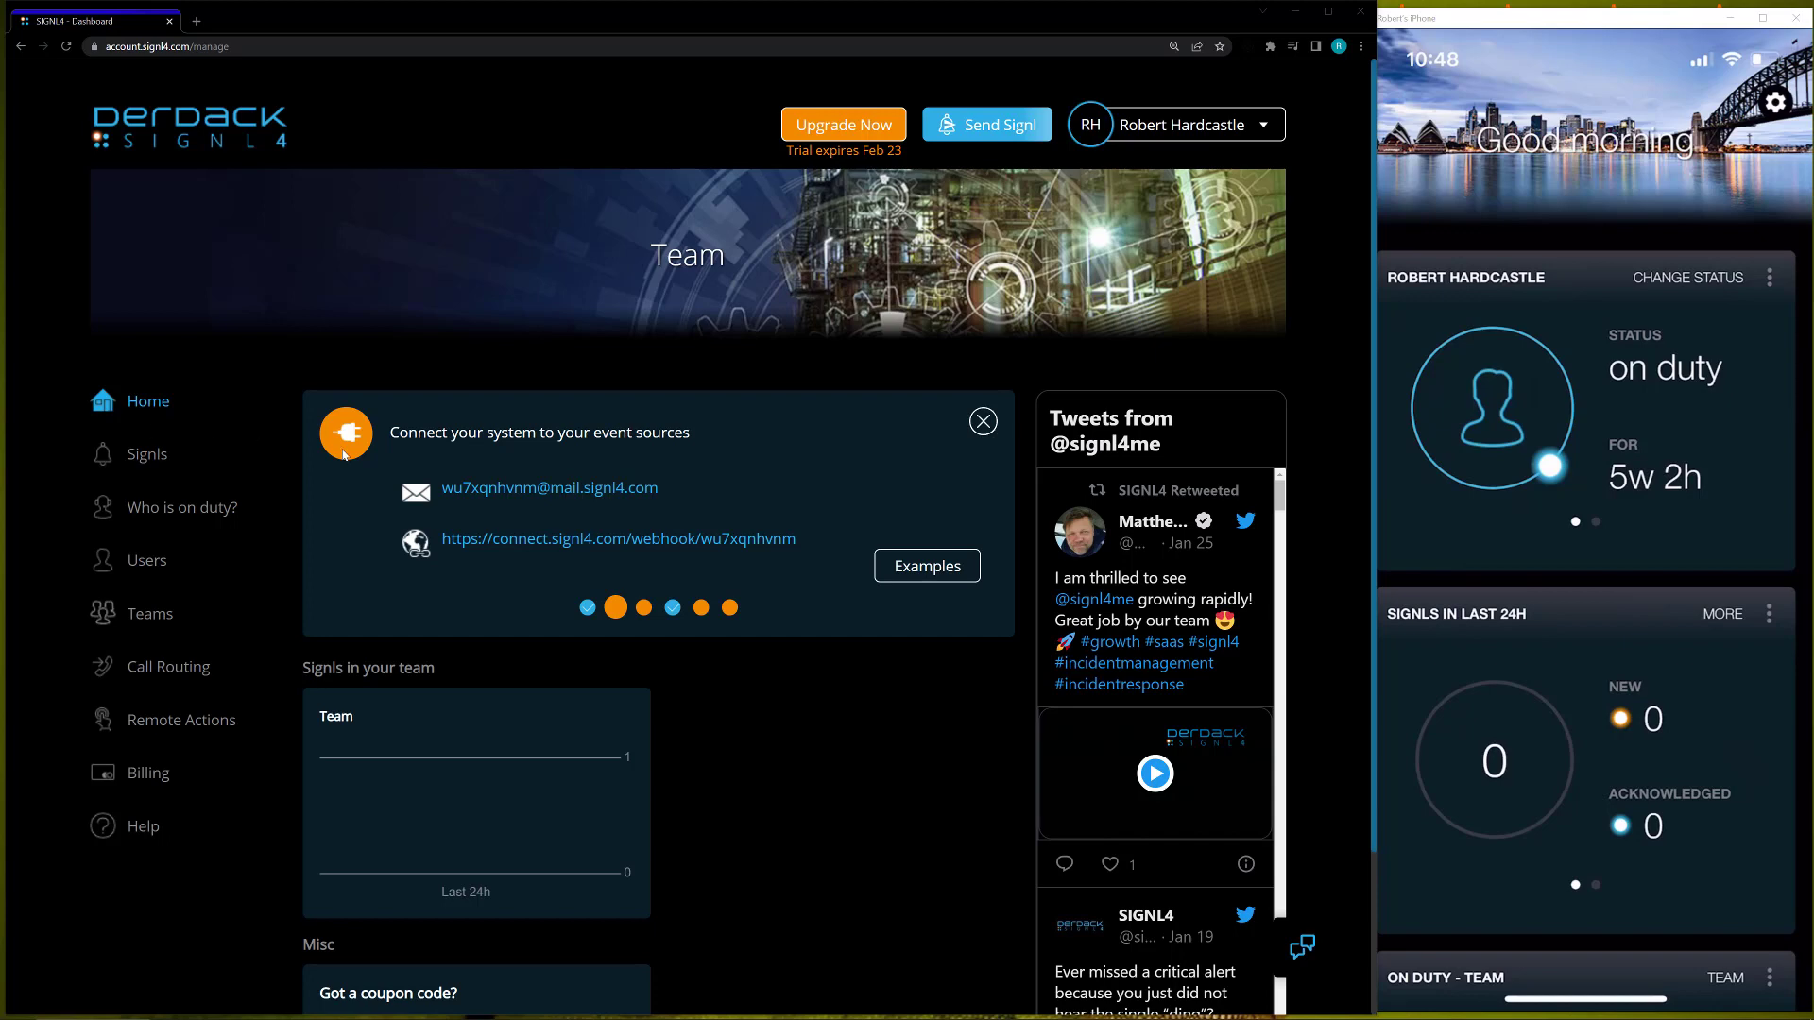
- From Users, invite the new person's e-mail address to Team with the Team Administrator role
click(130, 573)
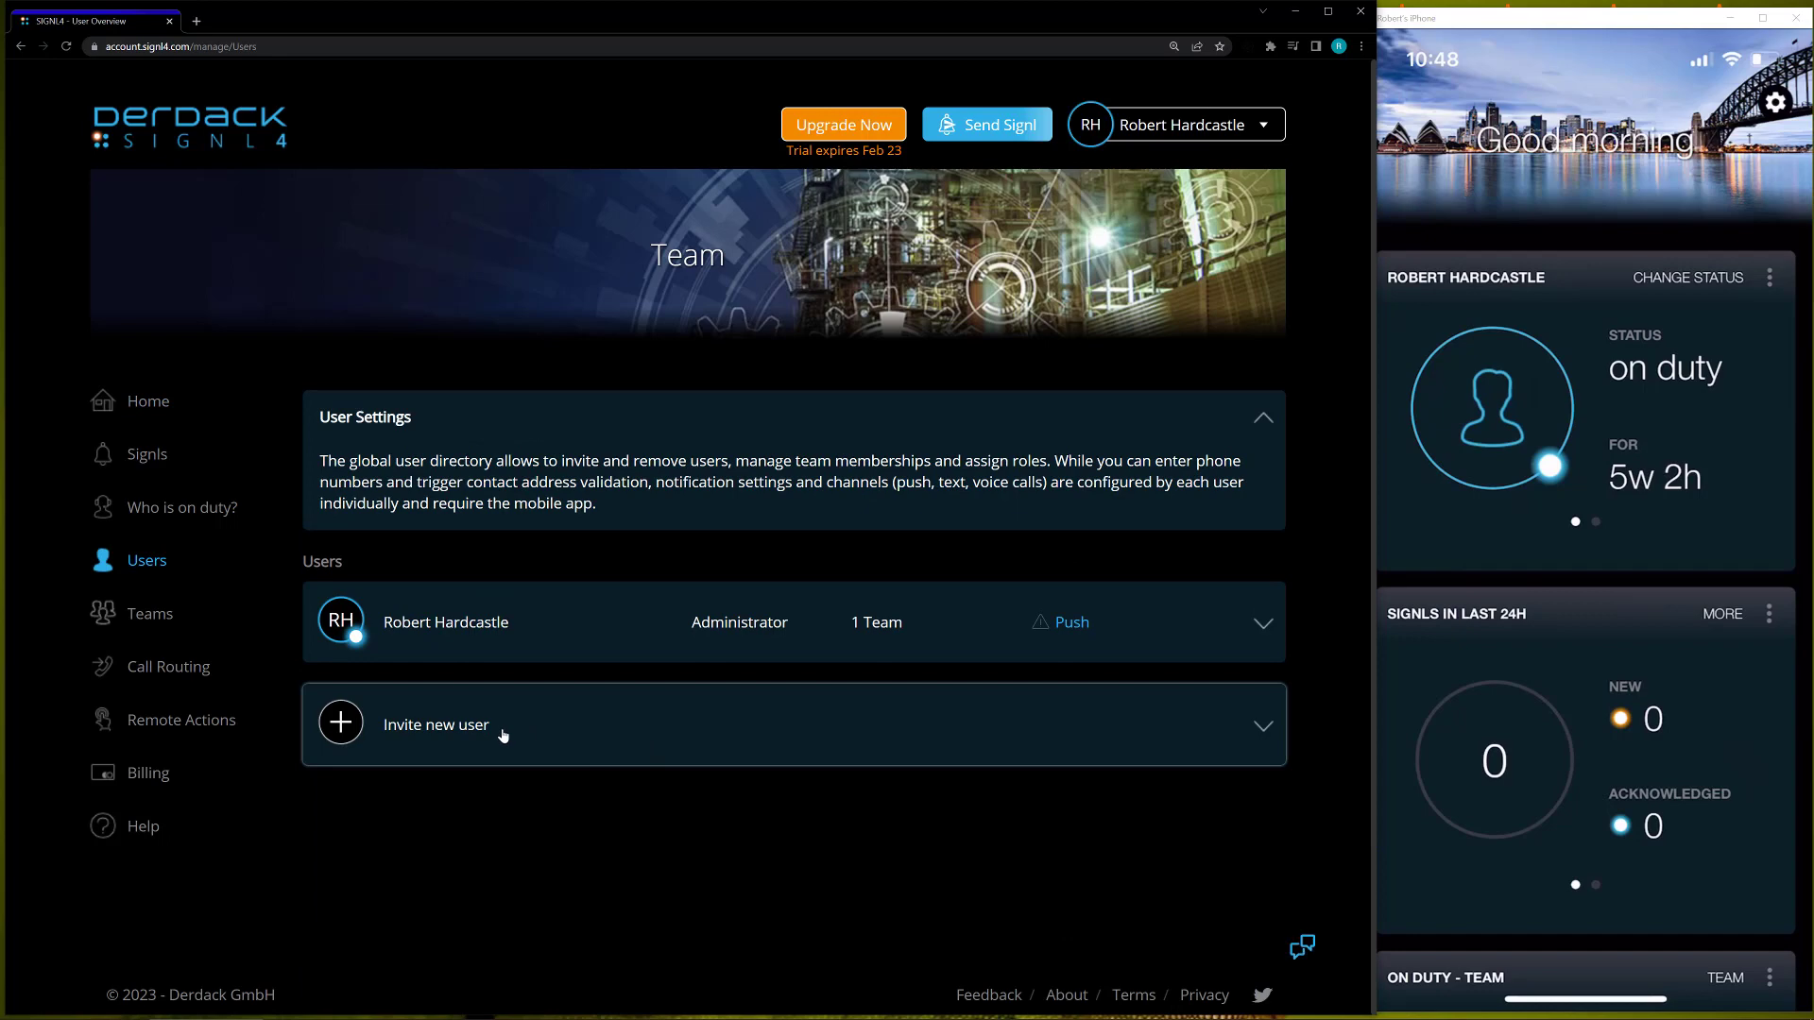
click(503, 735)
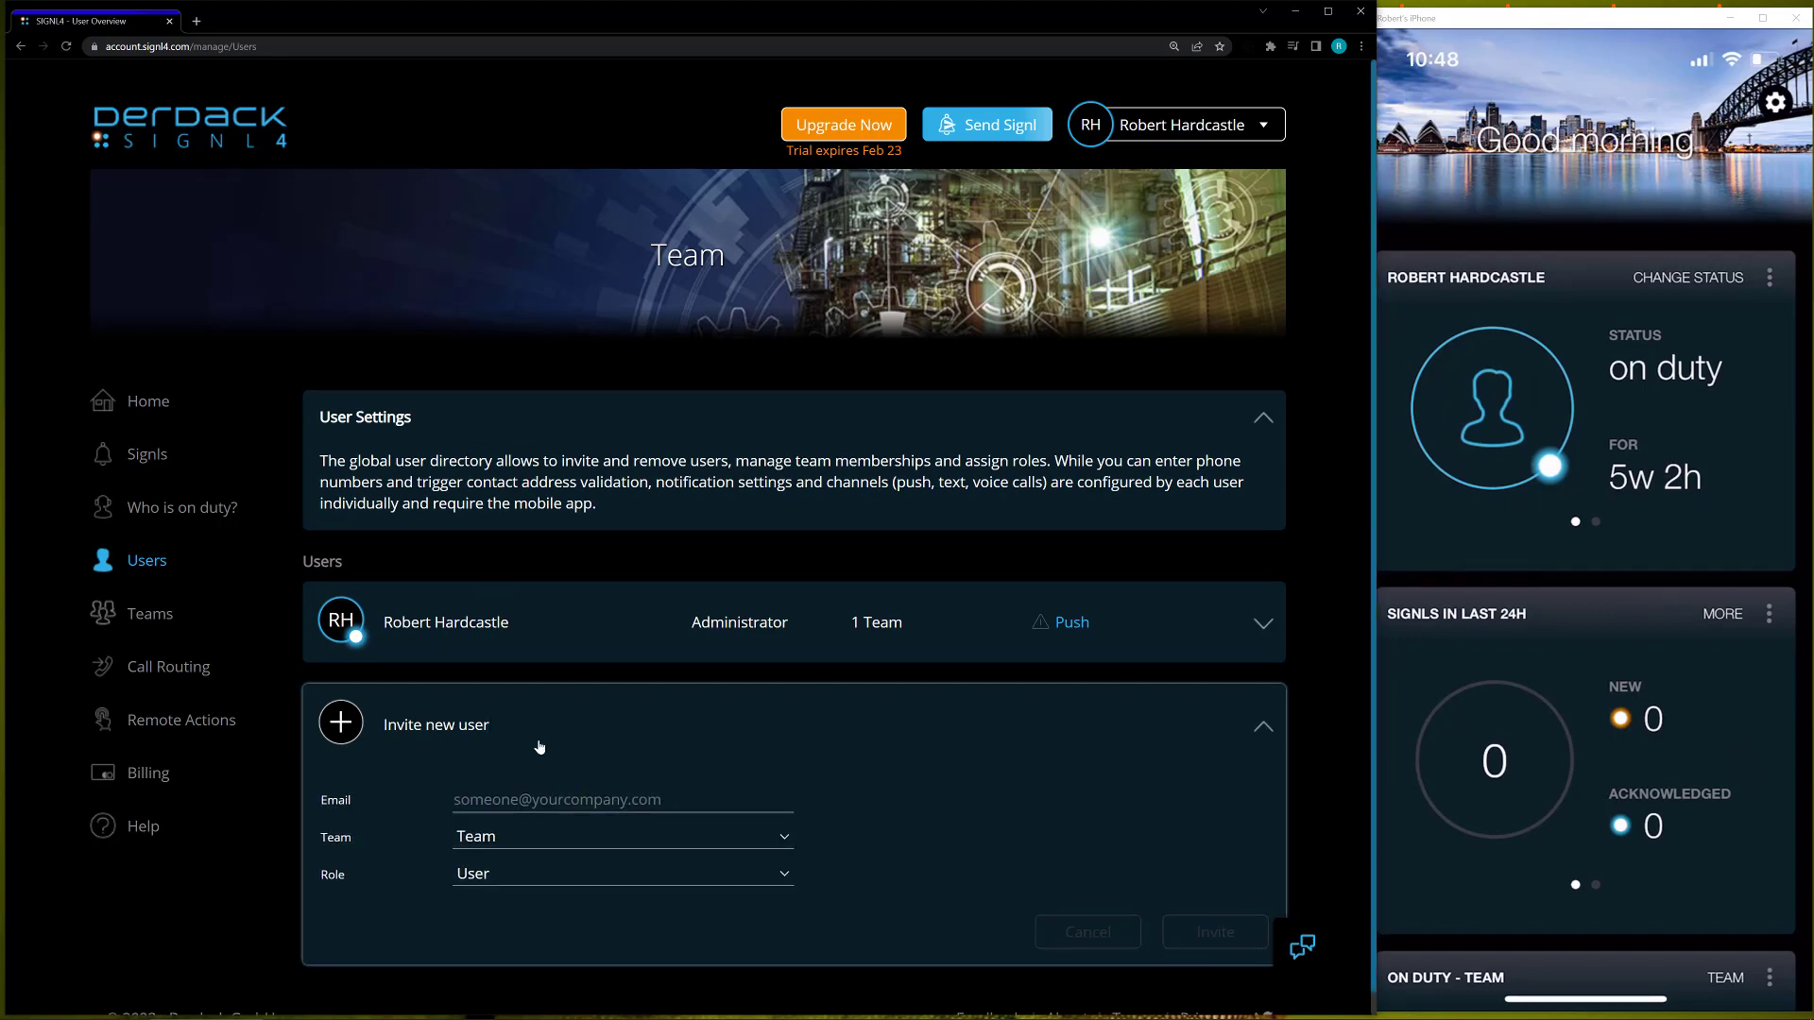
scroll(543, 751, down, 1)
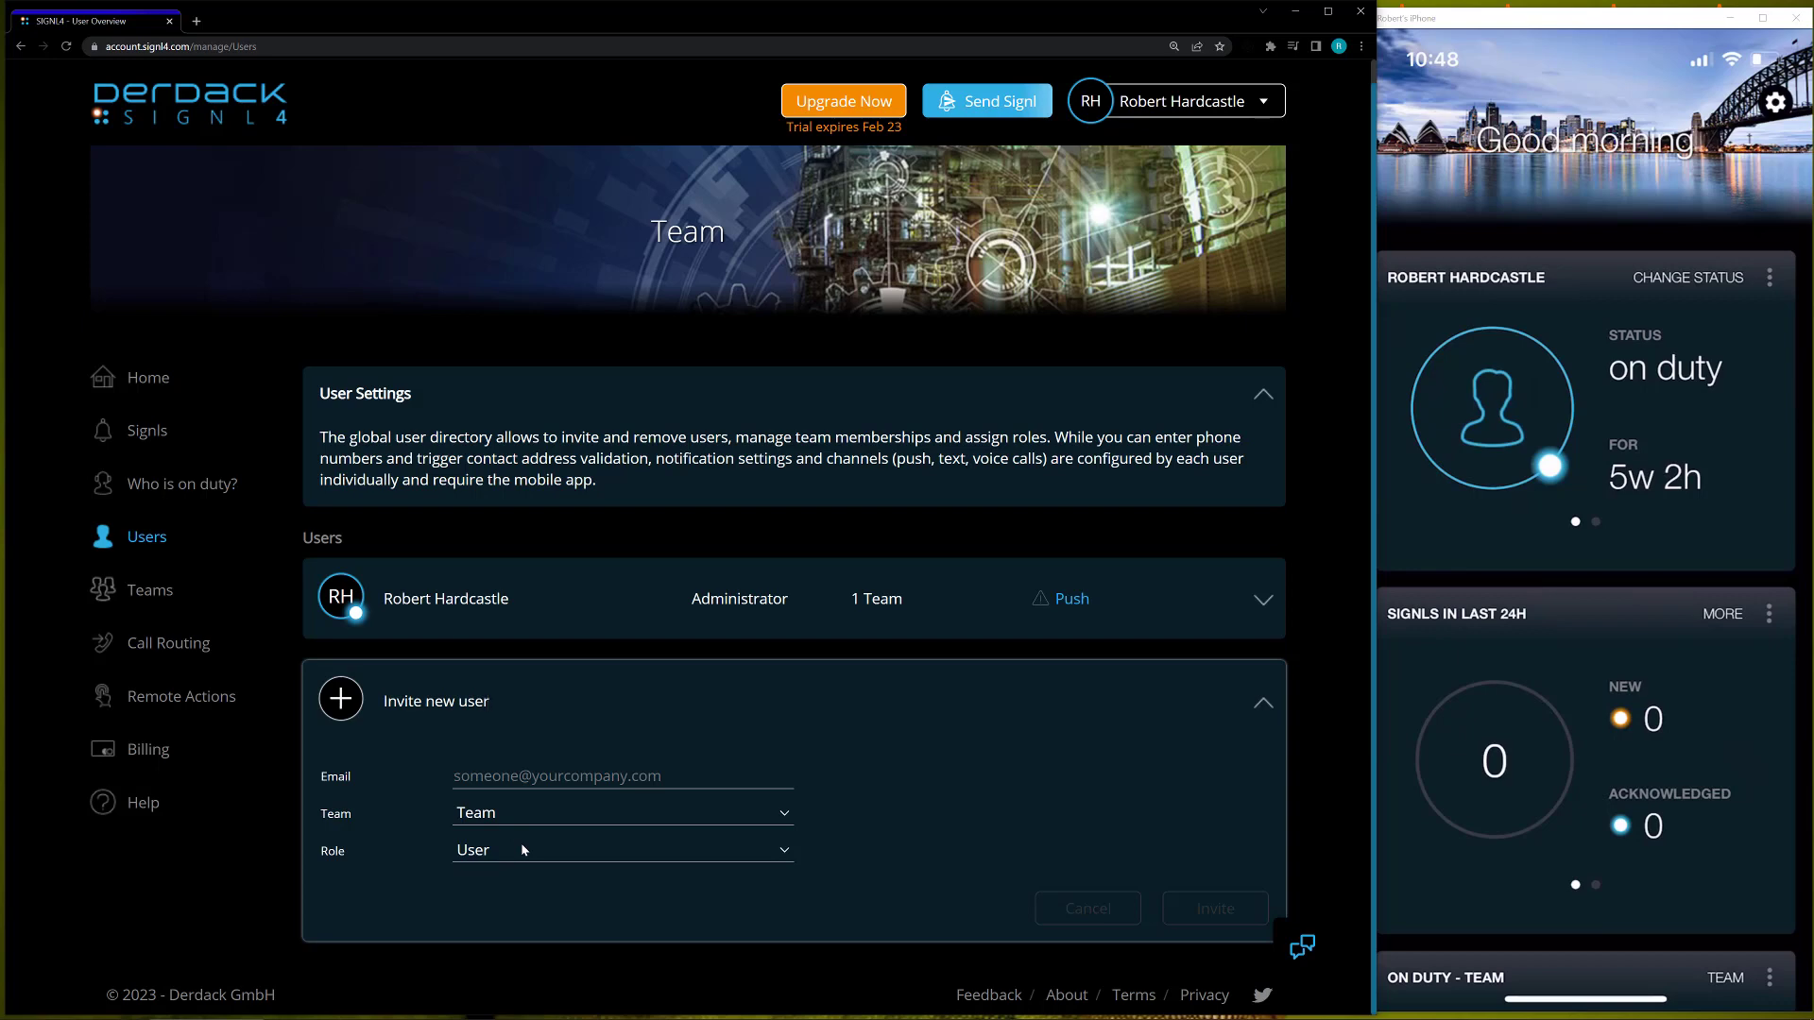
click(567, 776)
click(570, 806)
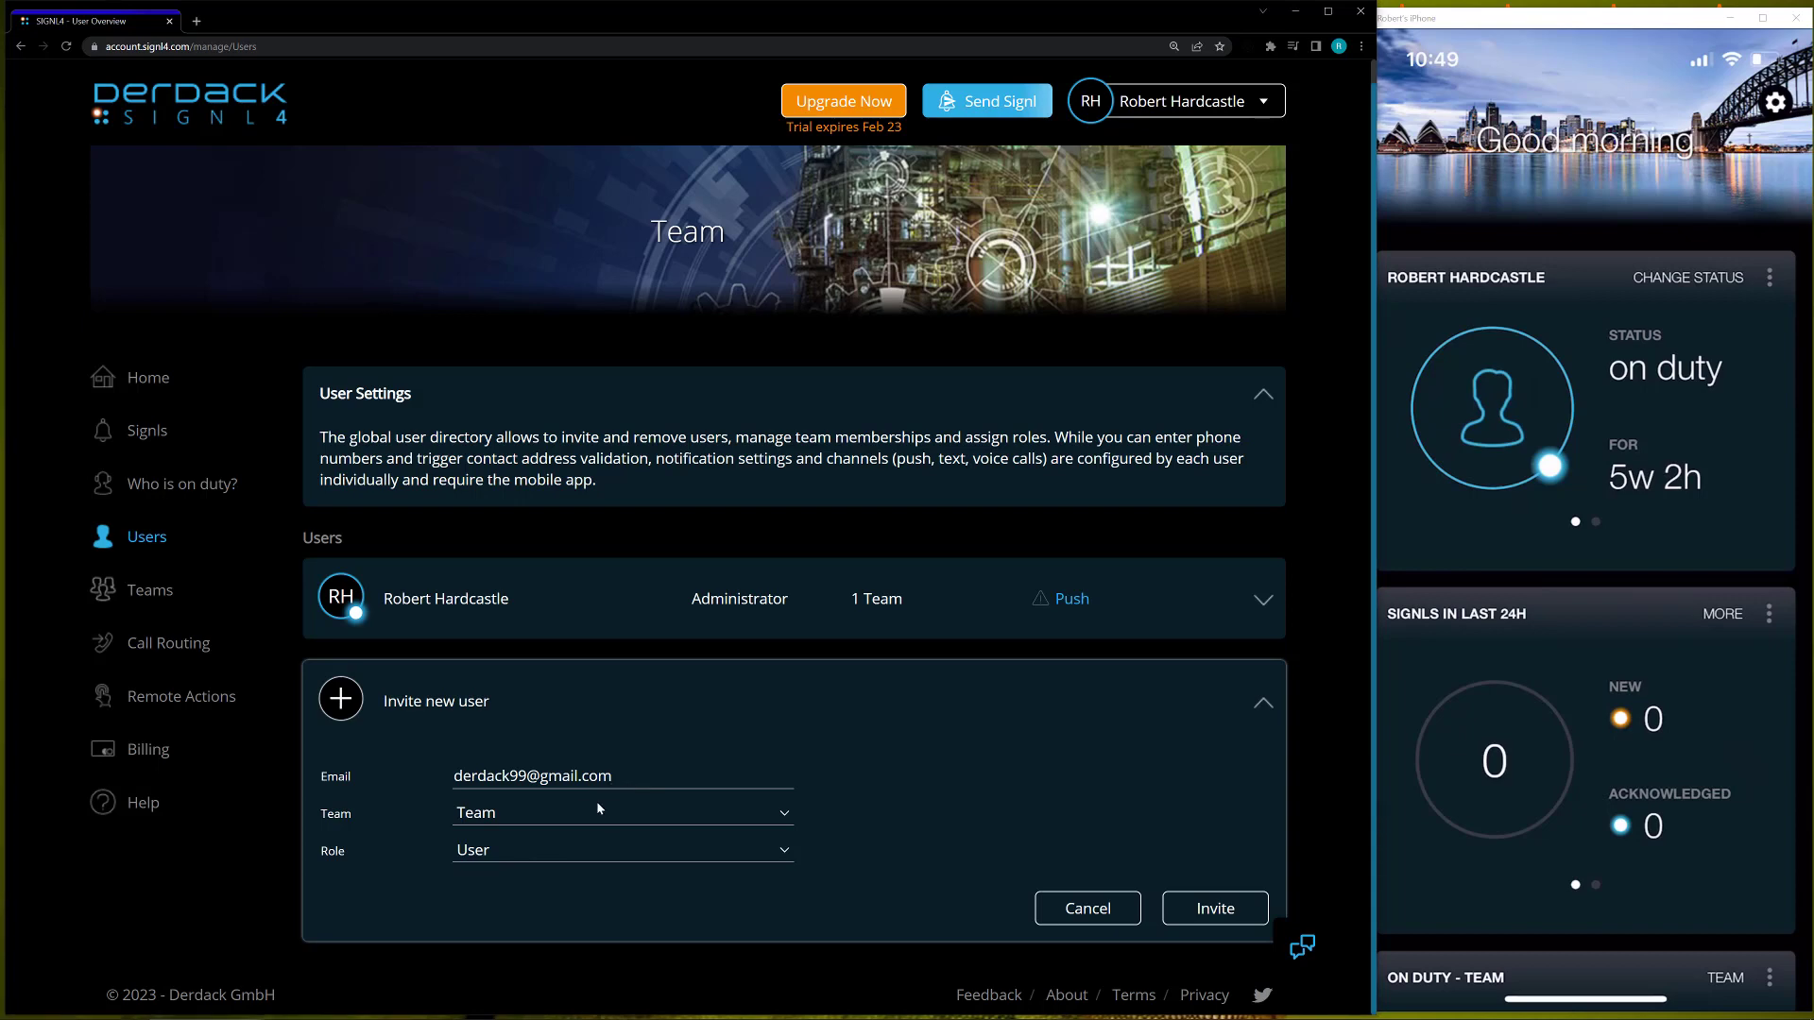
click(533, 810)
click(532, 811)
click(564, 862)
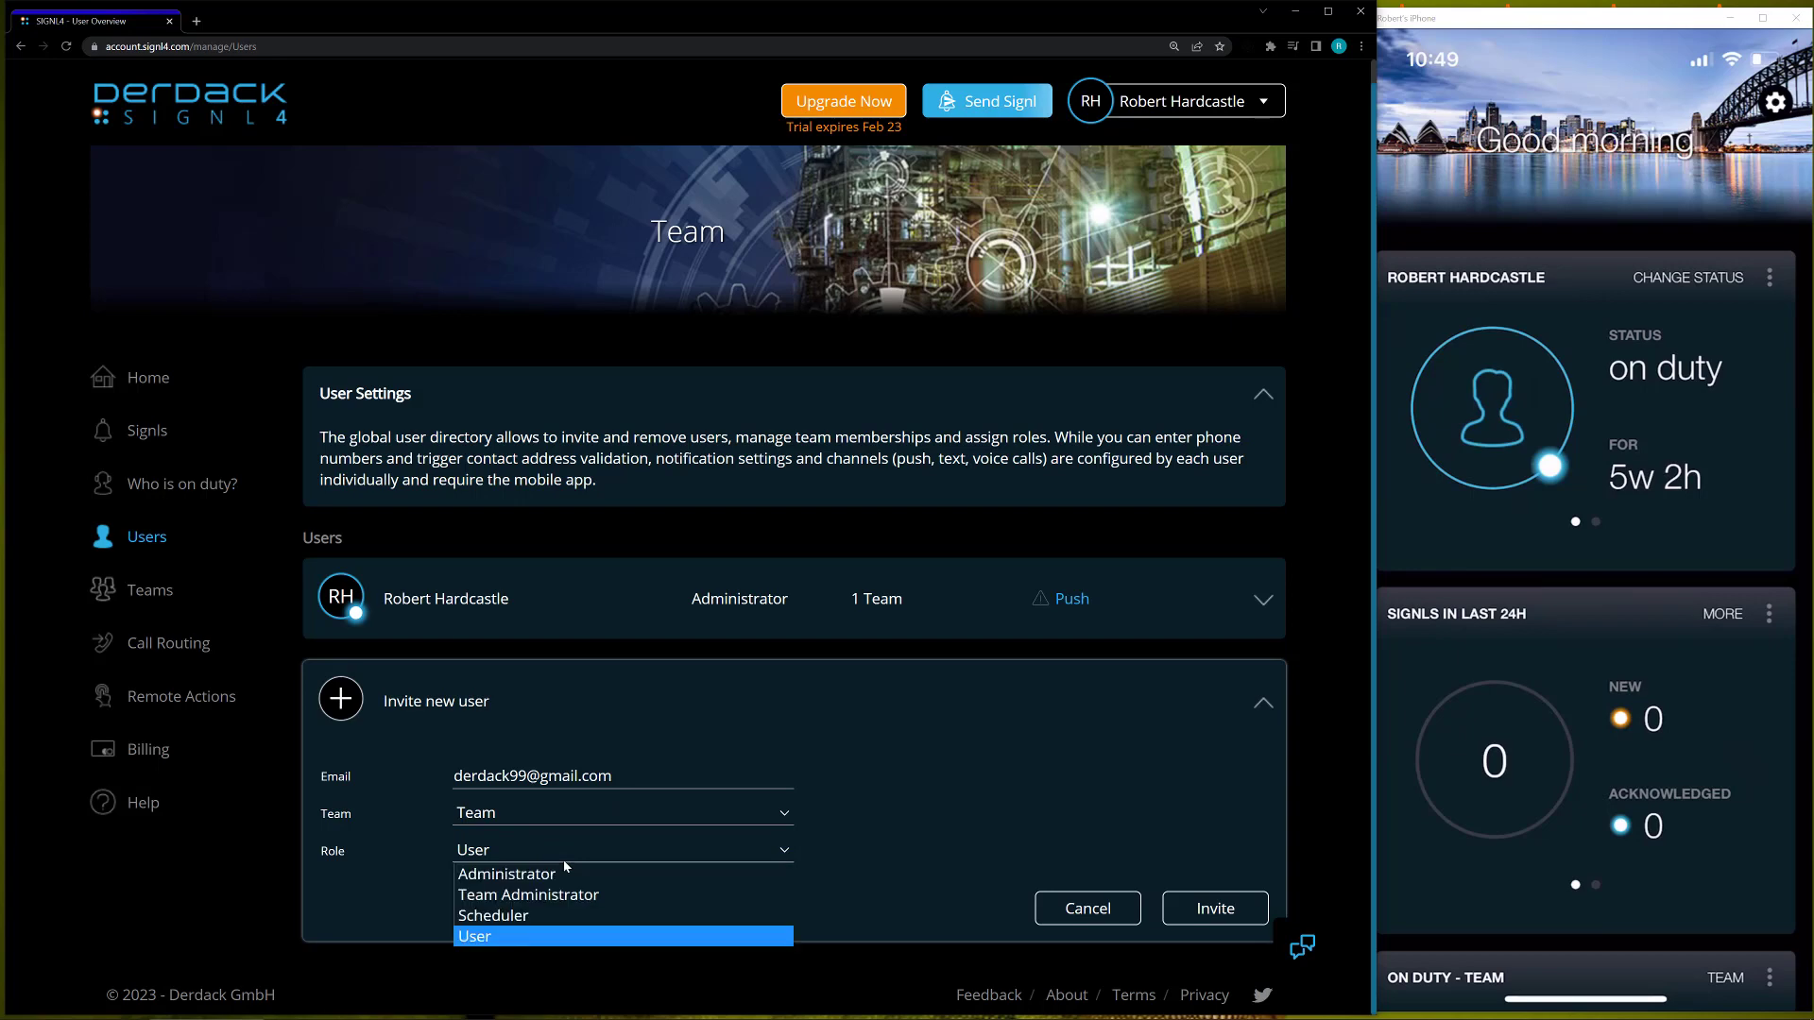
click(560, 894)
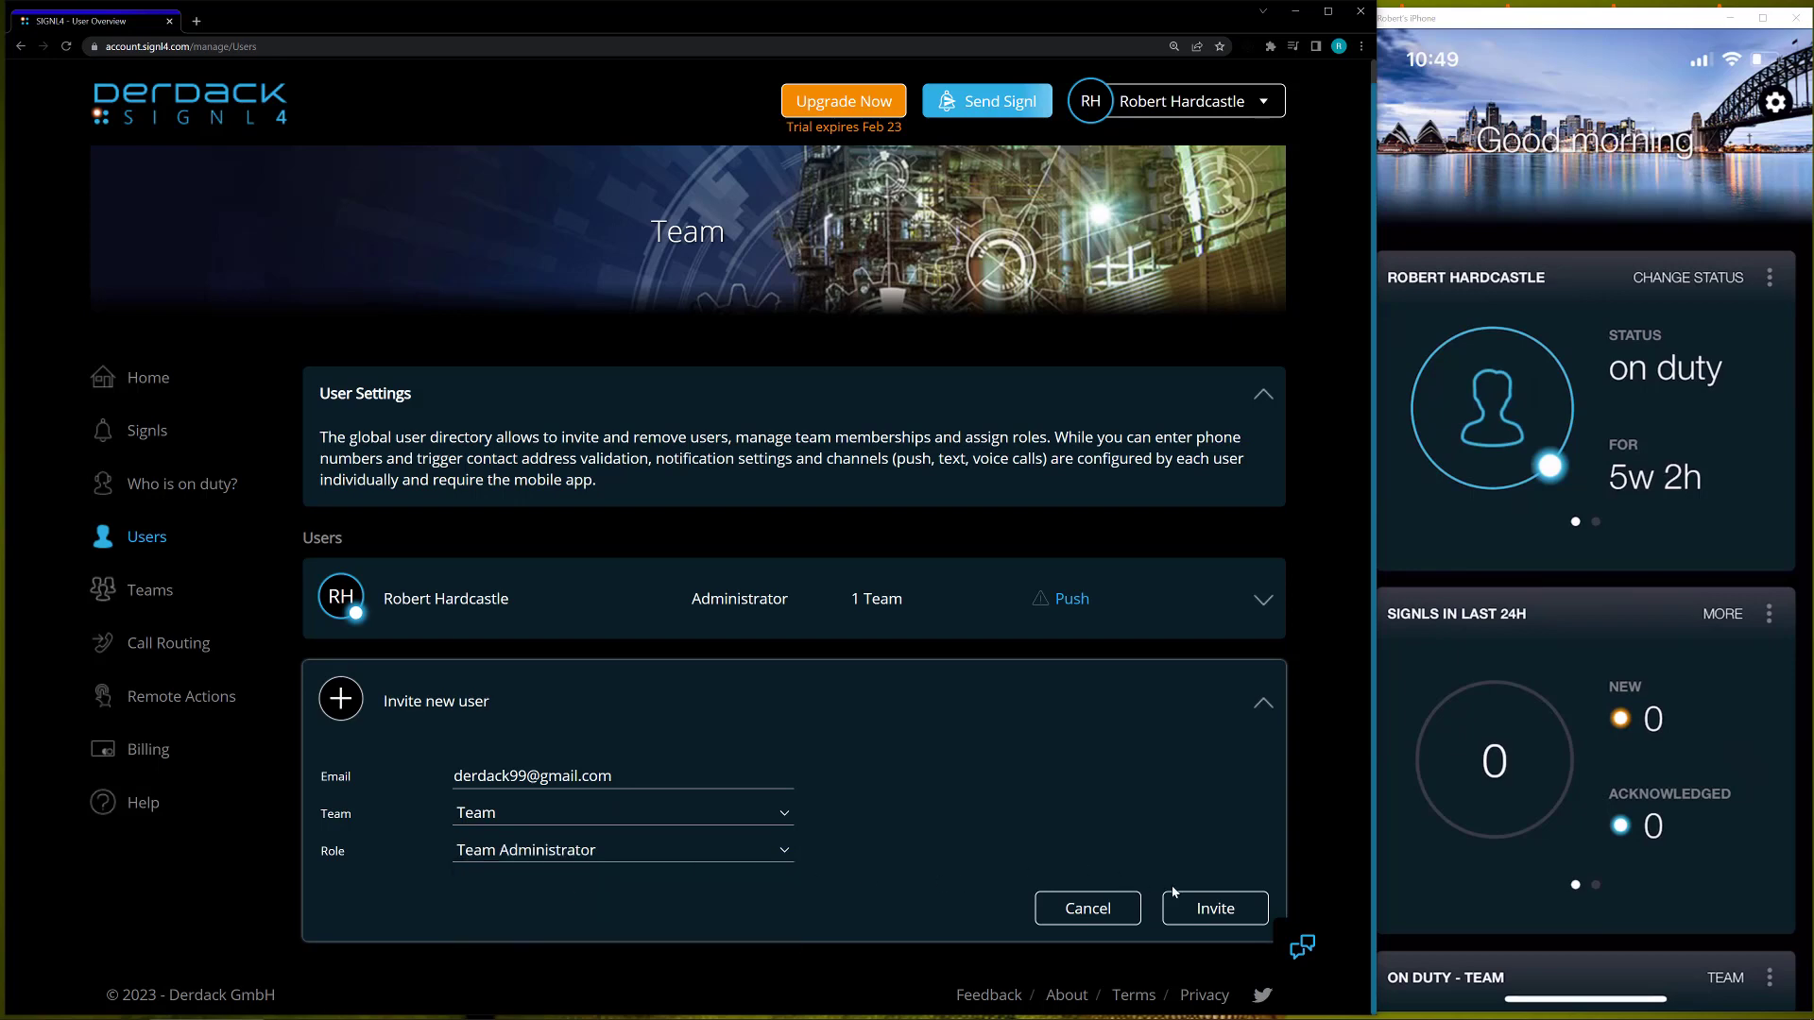
click(1228, 921)
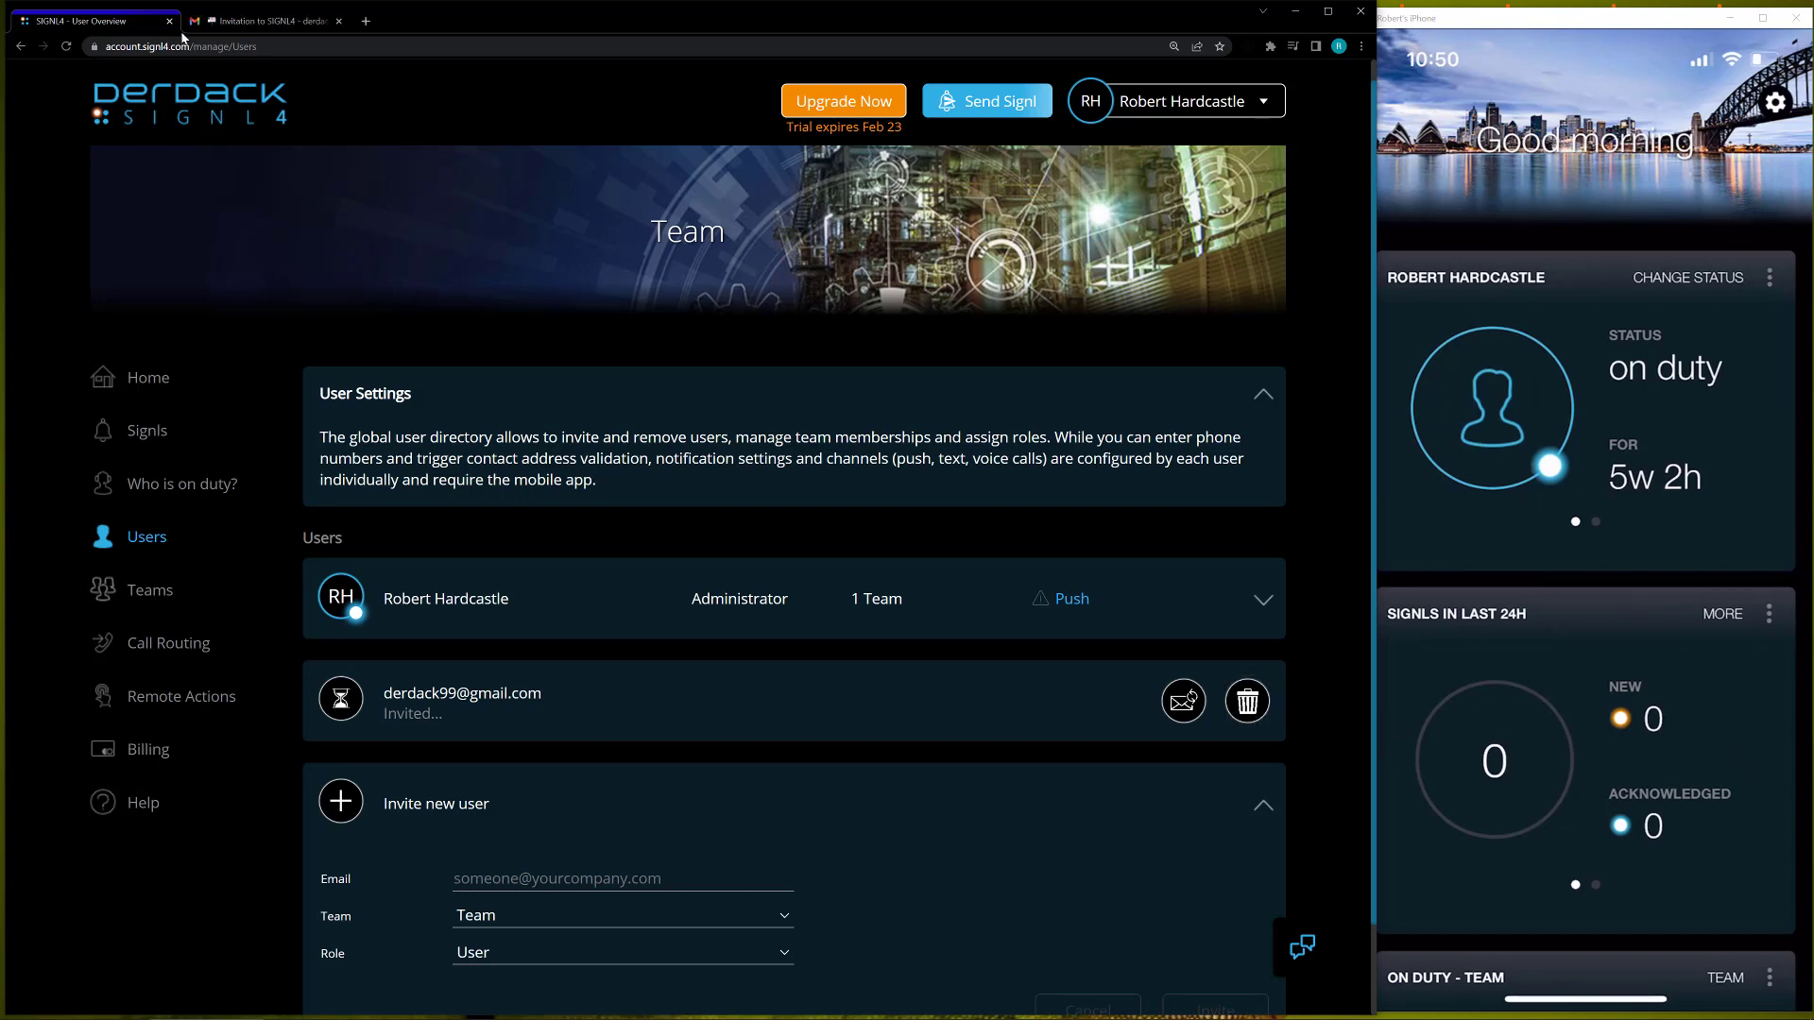
- Read the SIGNL4 invitation email in the Gmail tab, then close that tab
click(244, 24)
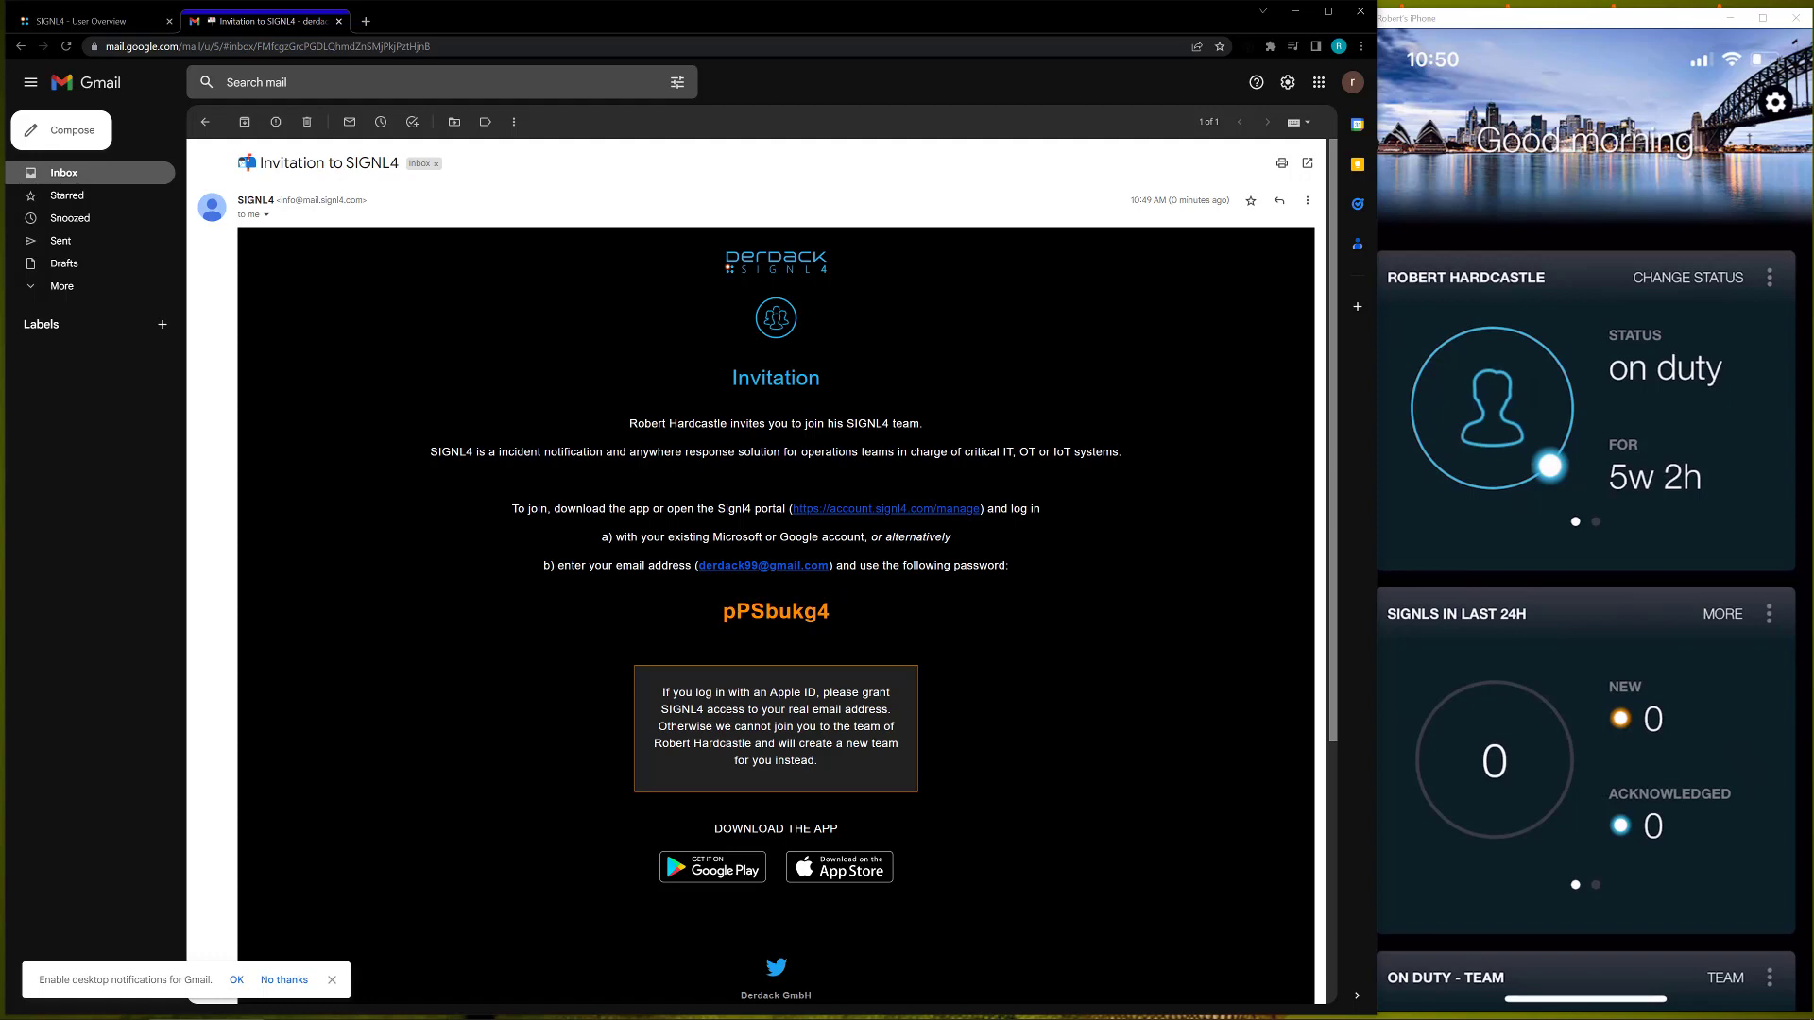
key(ctrl+w)
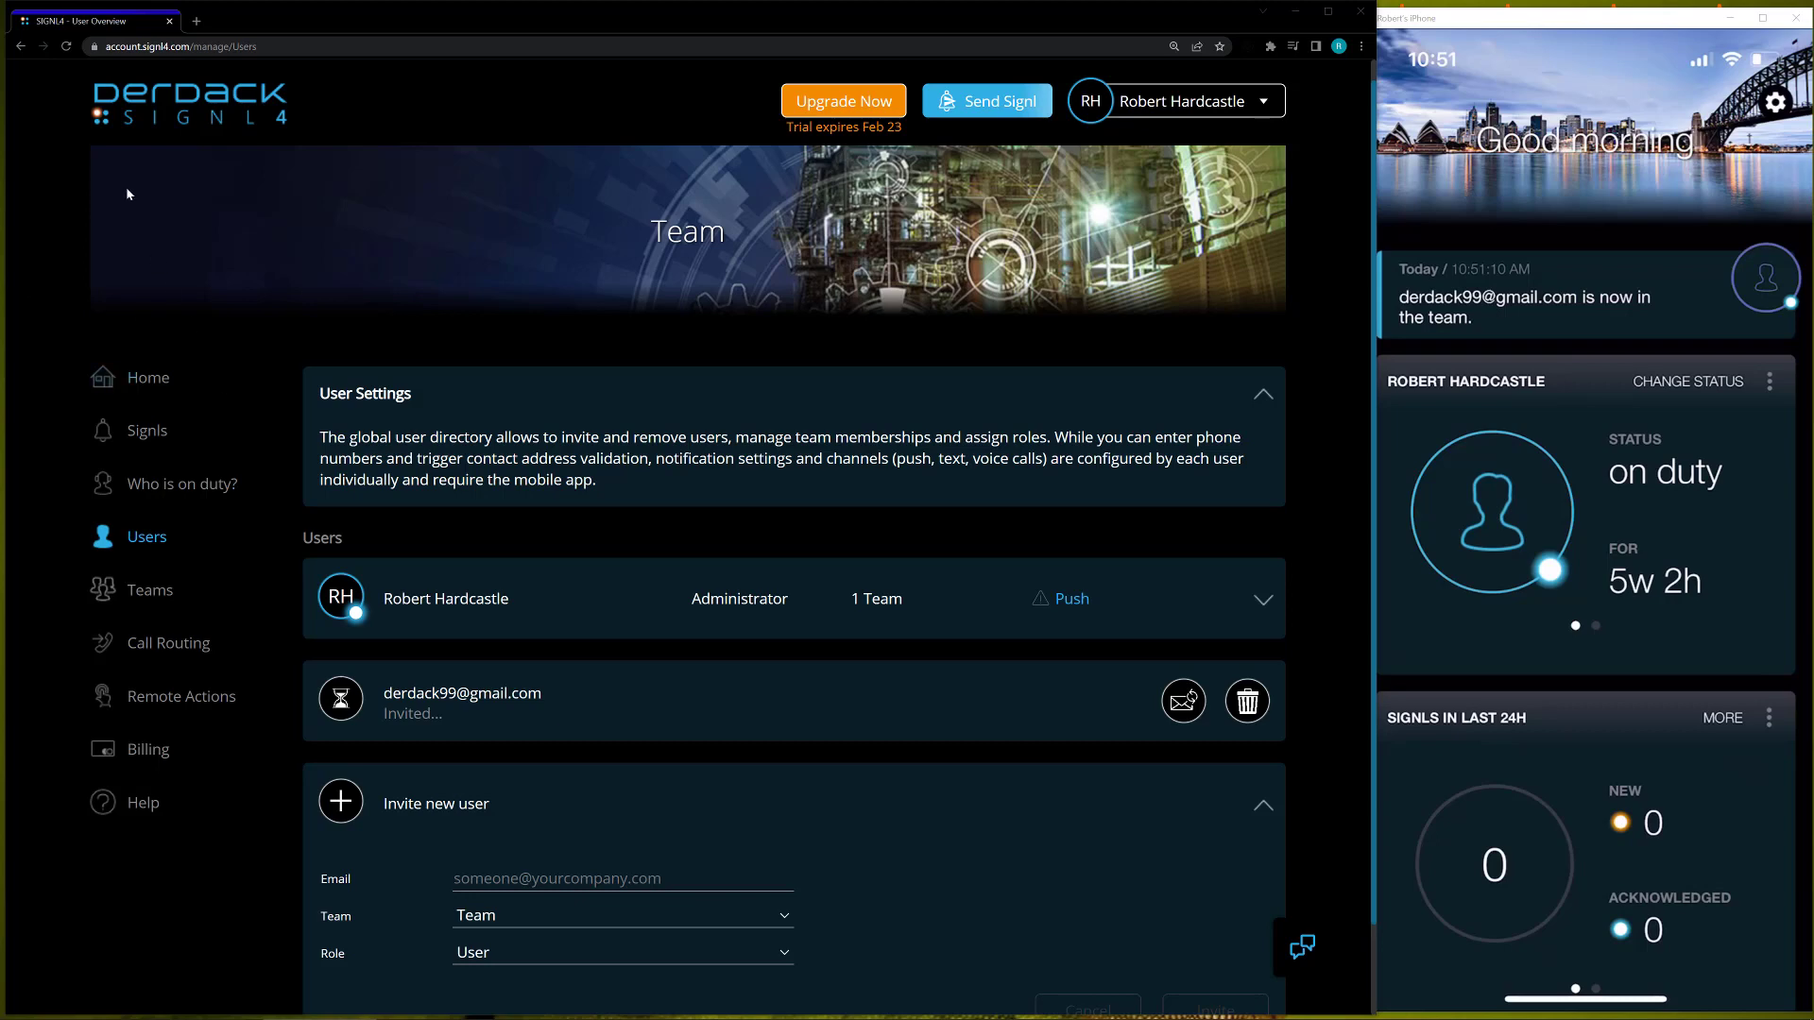
- Reload Users, switch on the Administrator toggle for the newly joined member, and save
click(66, 46)
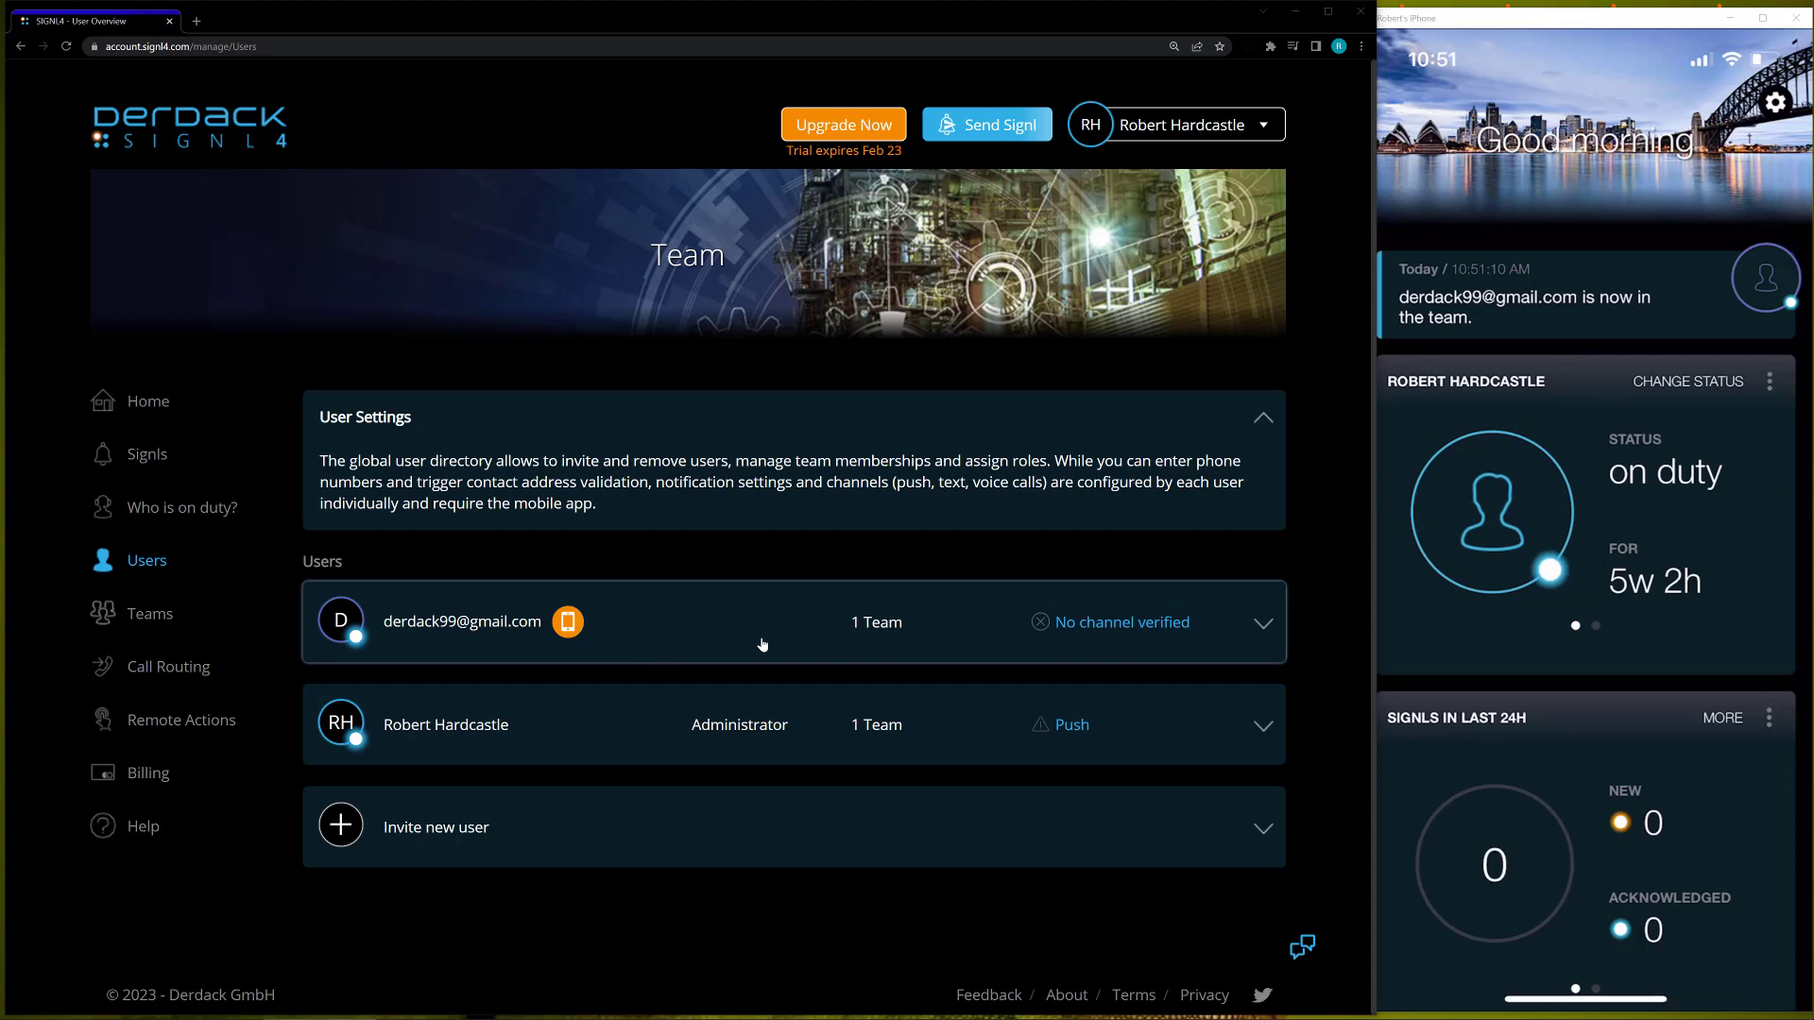
click(1006, 632)
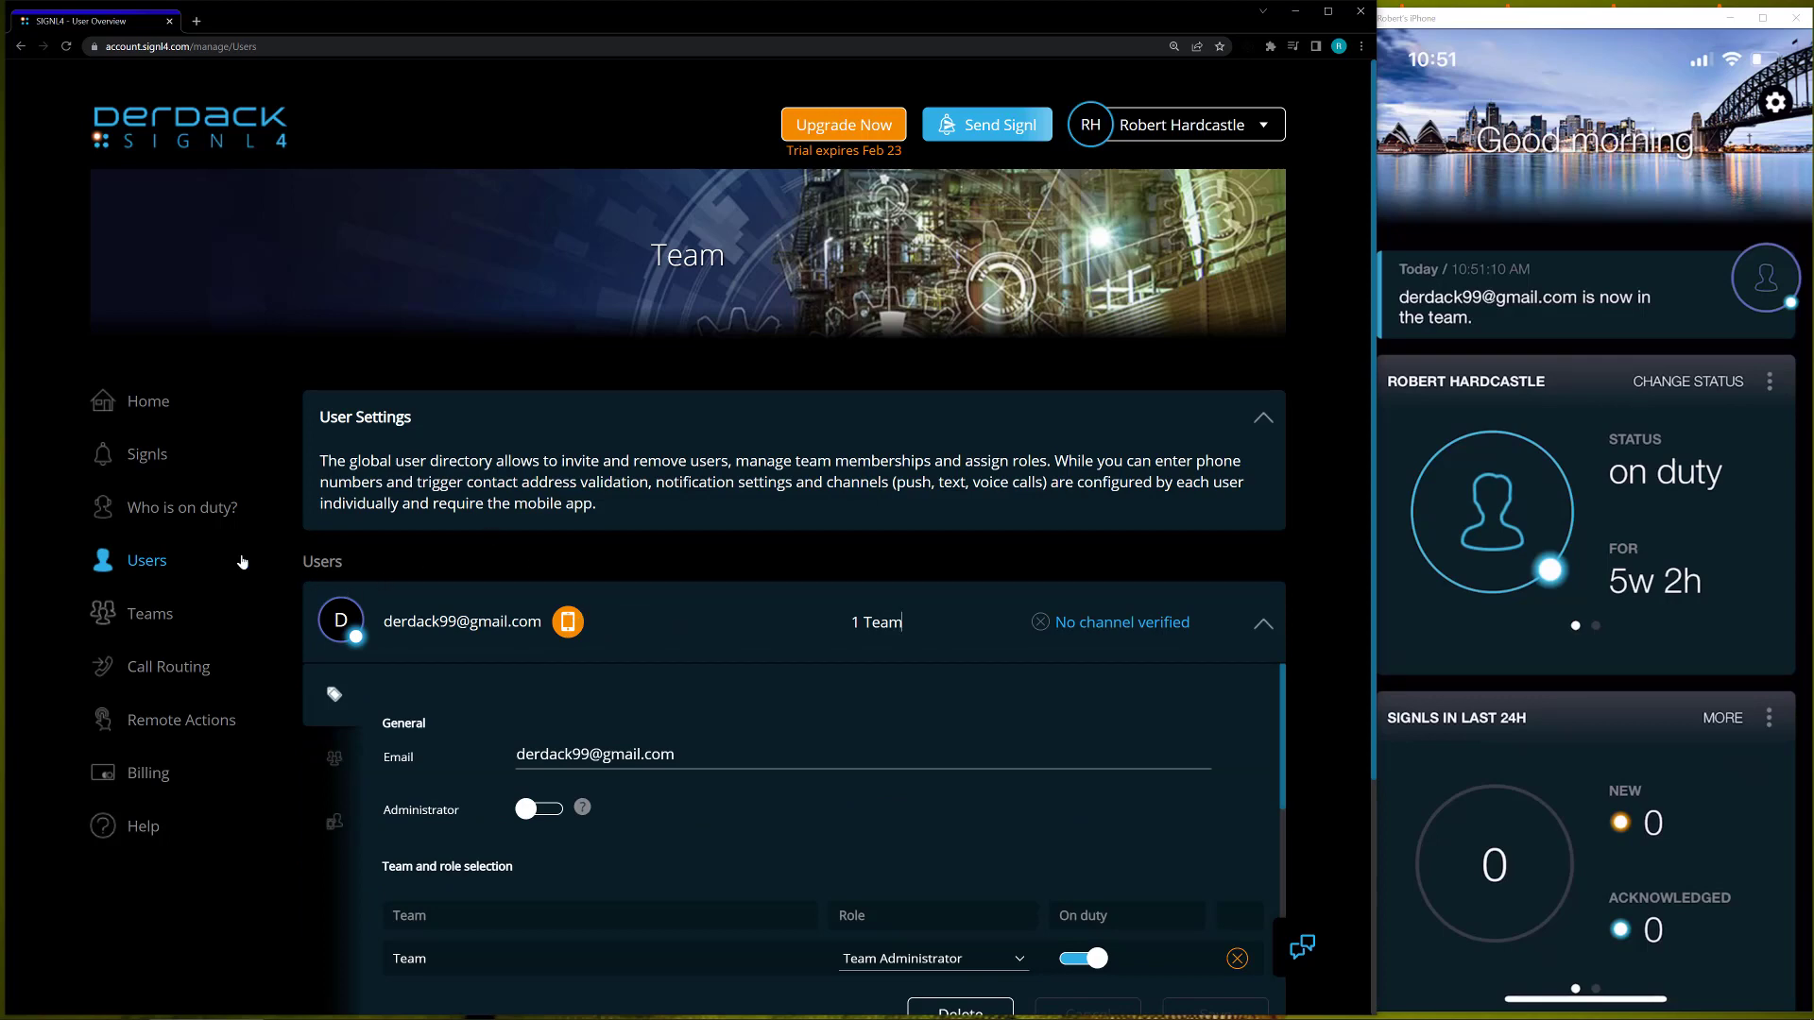
scroll(308, 573, down, 2)
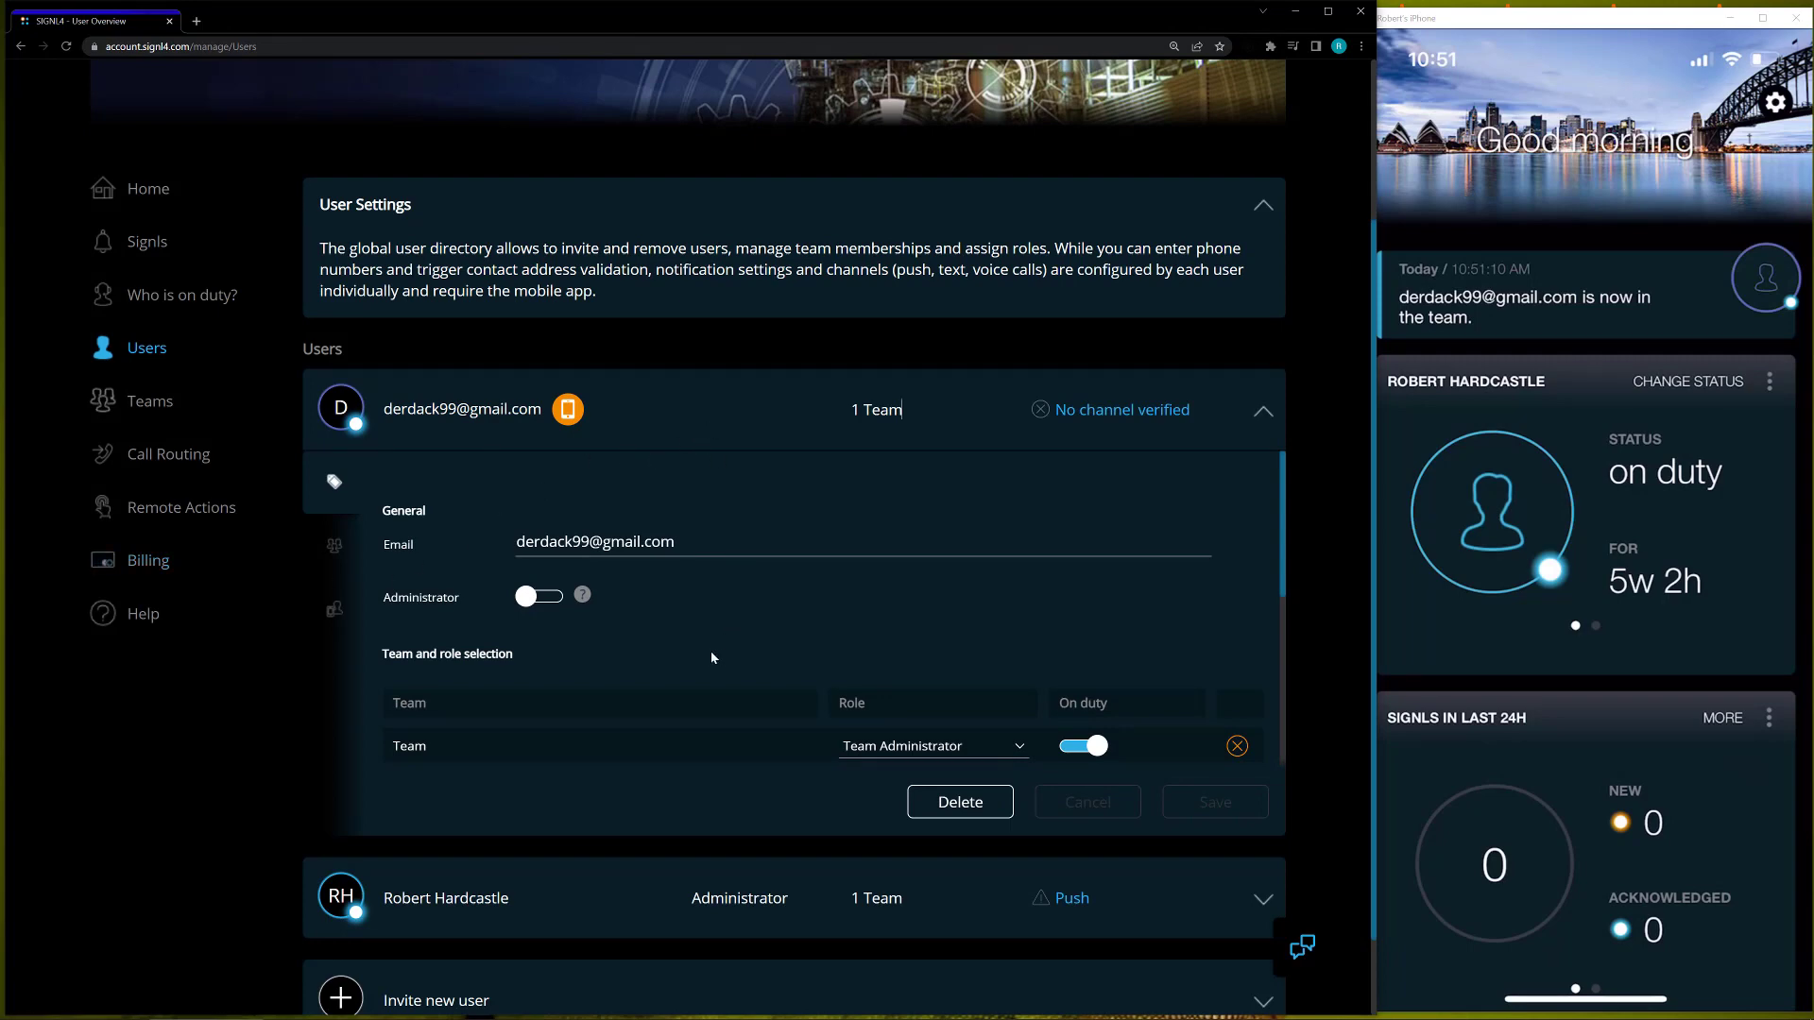
click(962, 753)
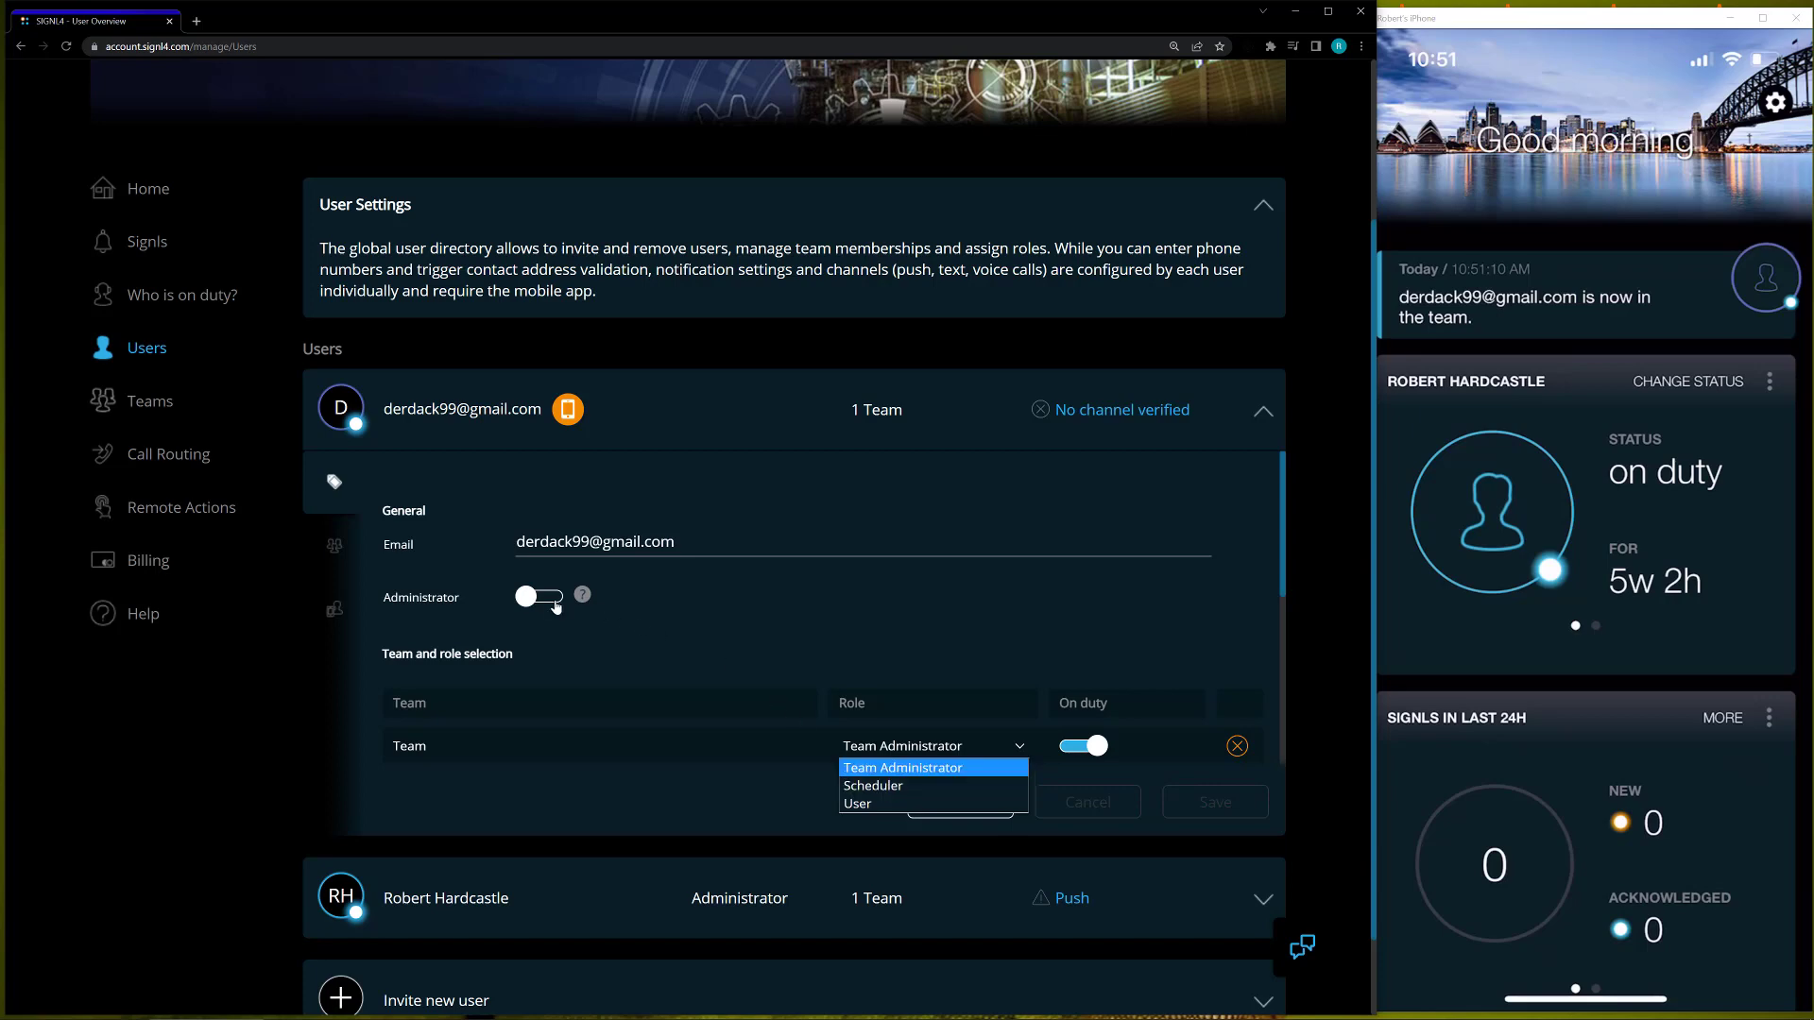
click(557, 606)
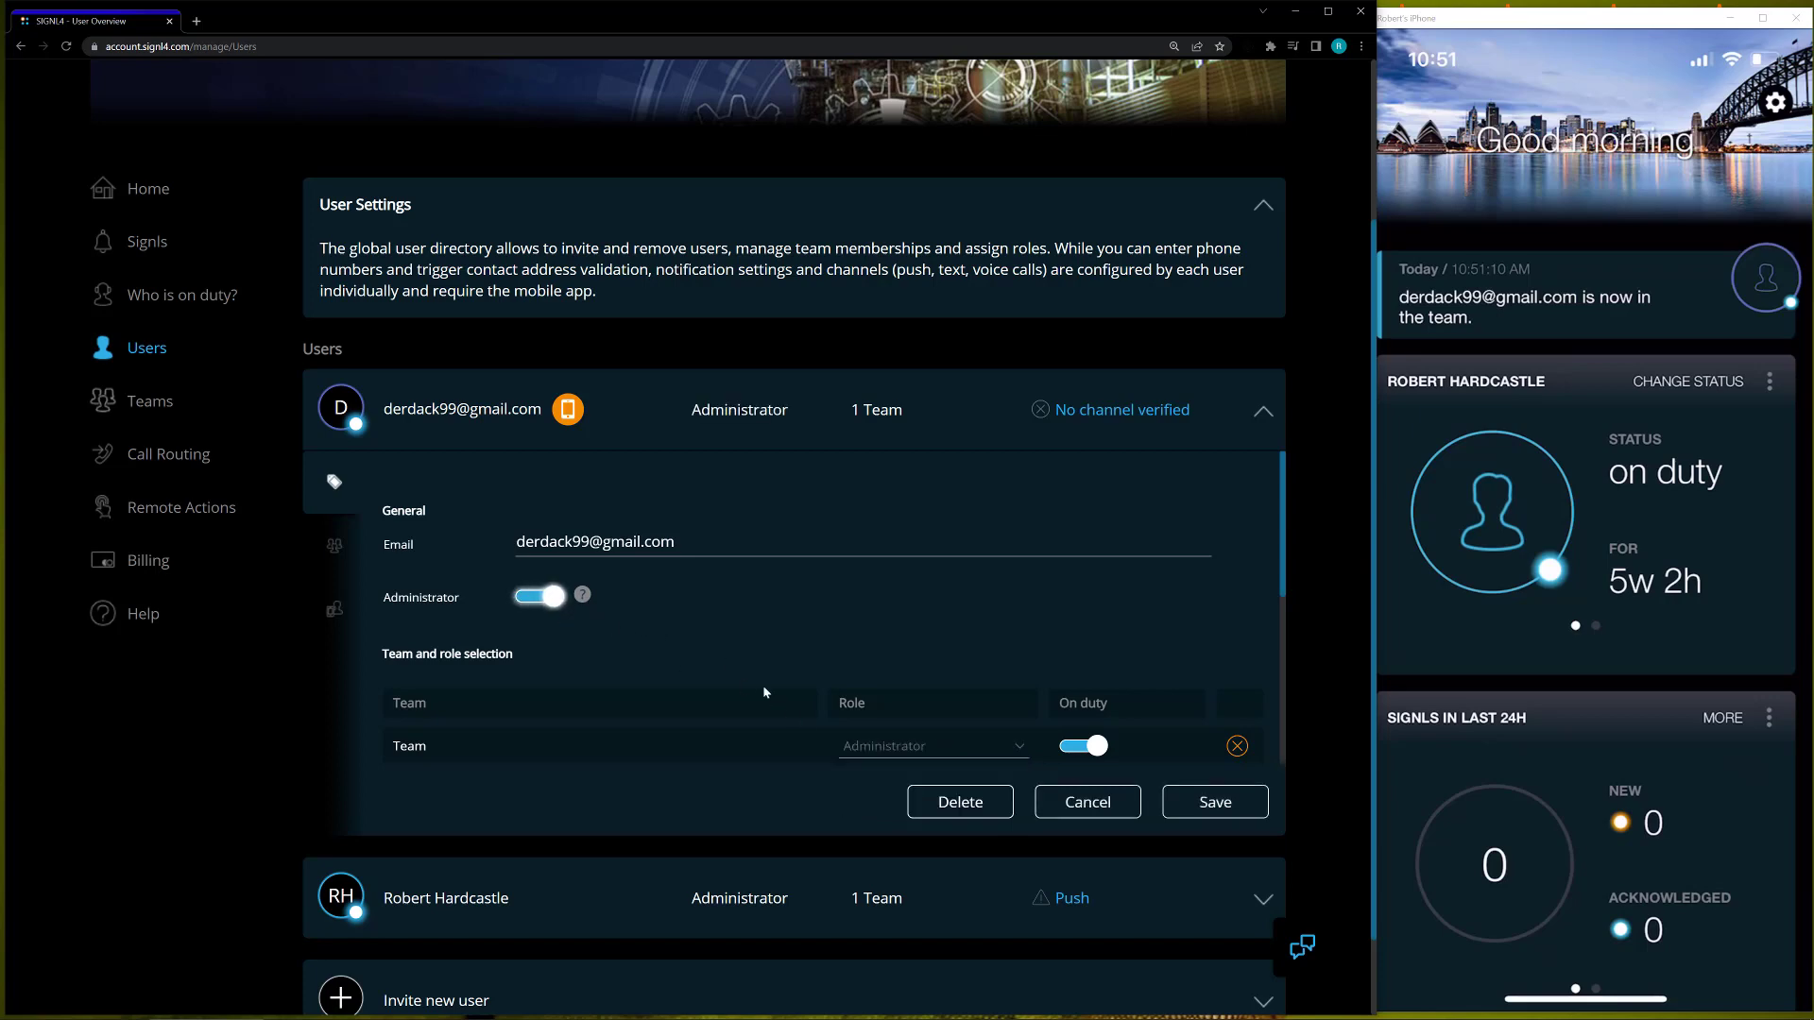
click(1254, 814)
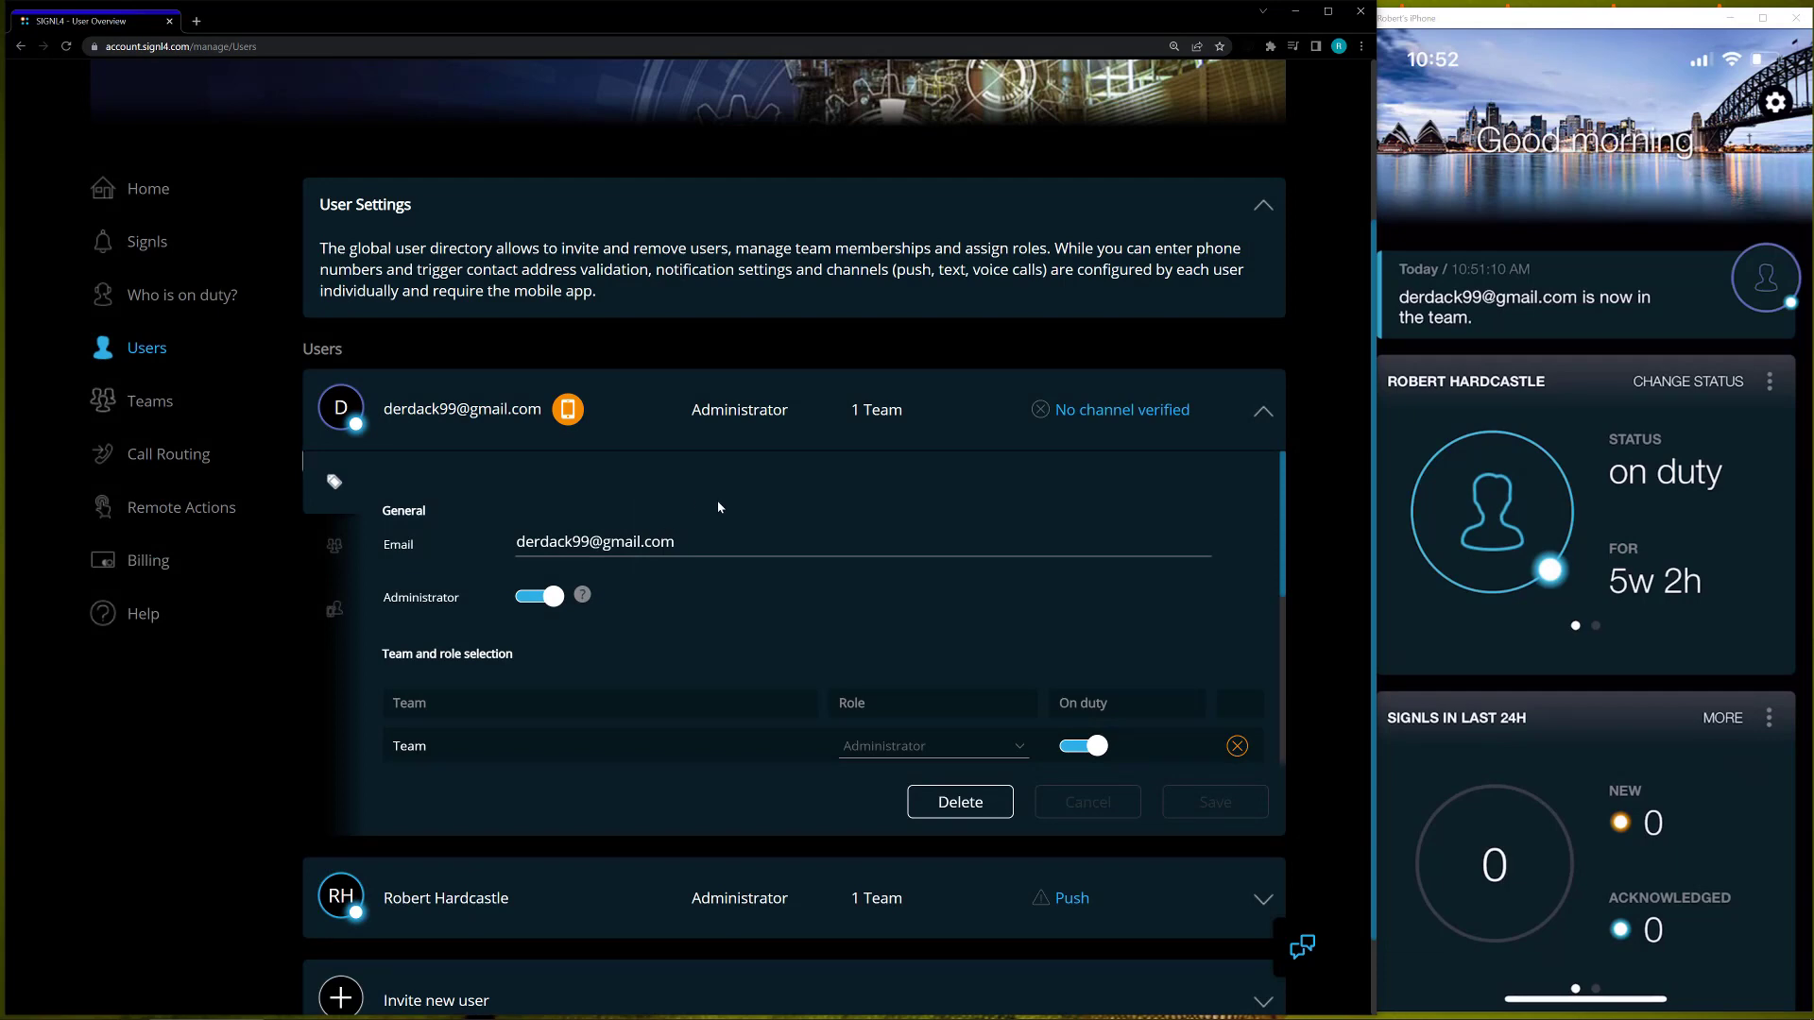
scroll(627, 422, down, 1)
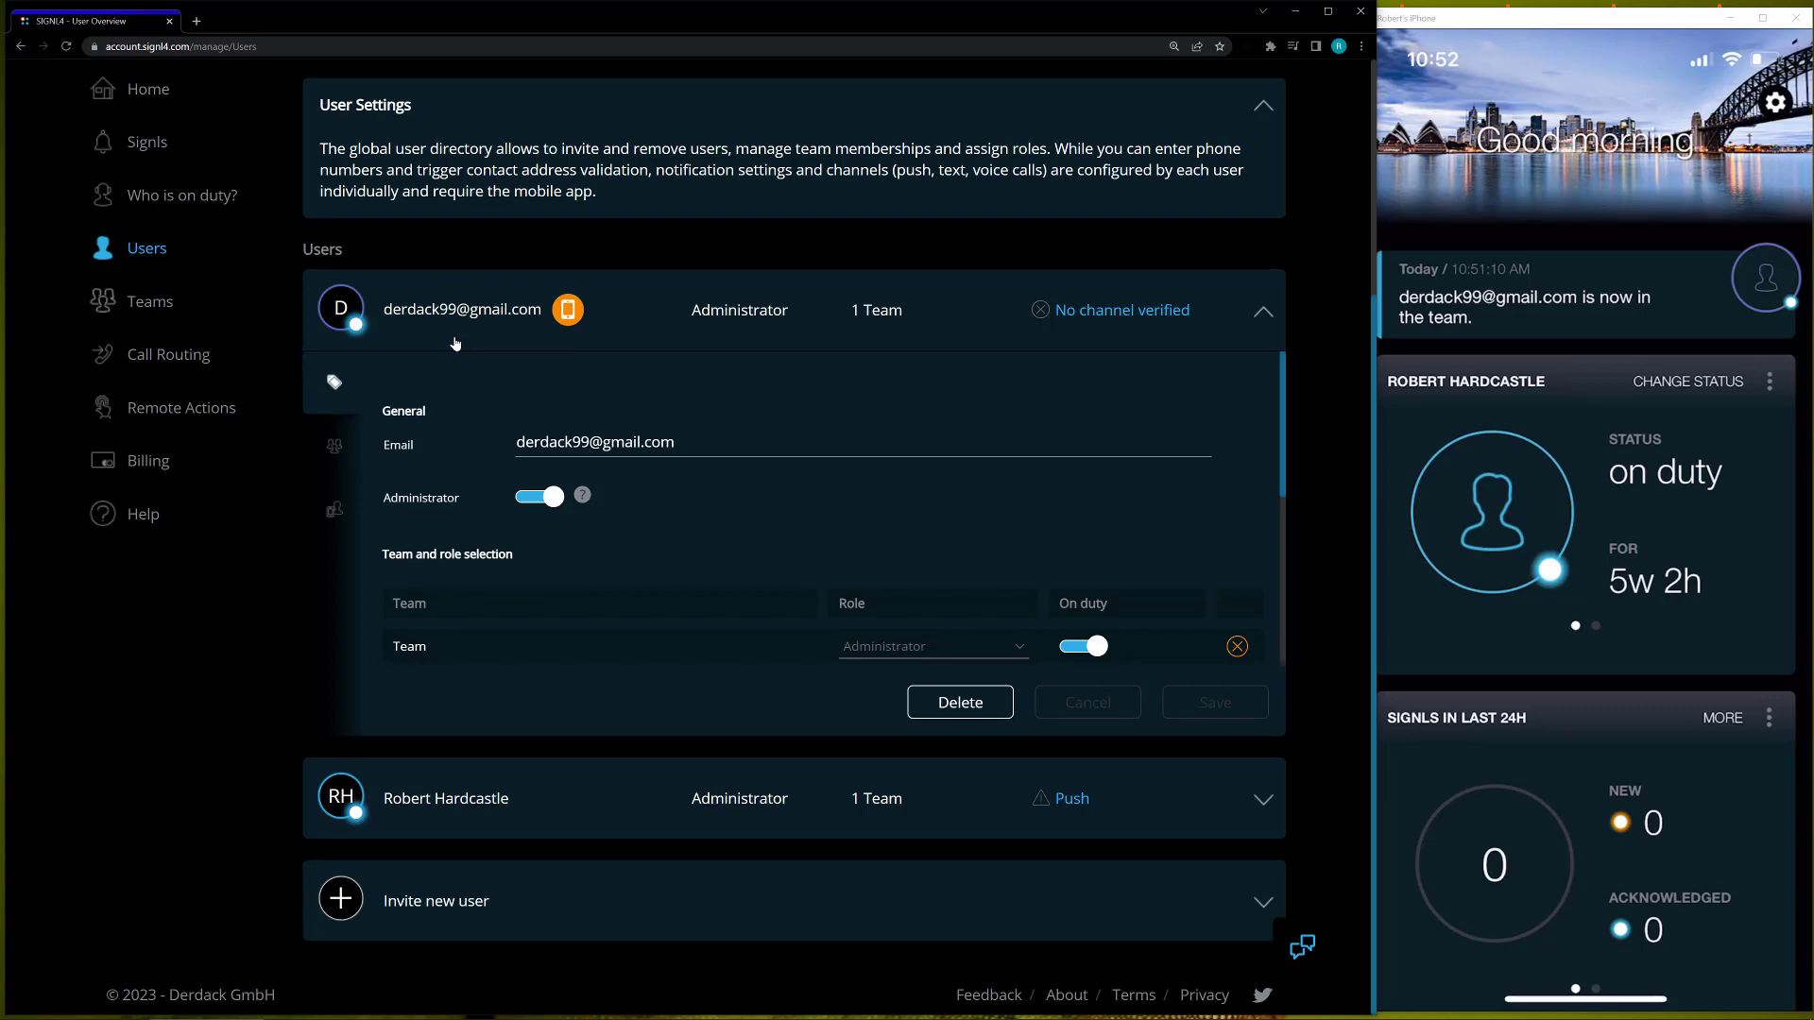
scroll(455, 343, up, 1)
- Expand the account owner's user row to view his administrator and Team role settings
click(686, 442)
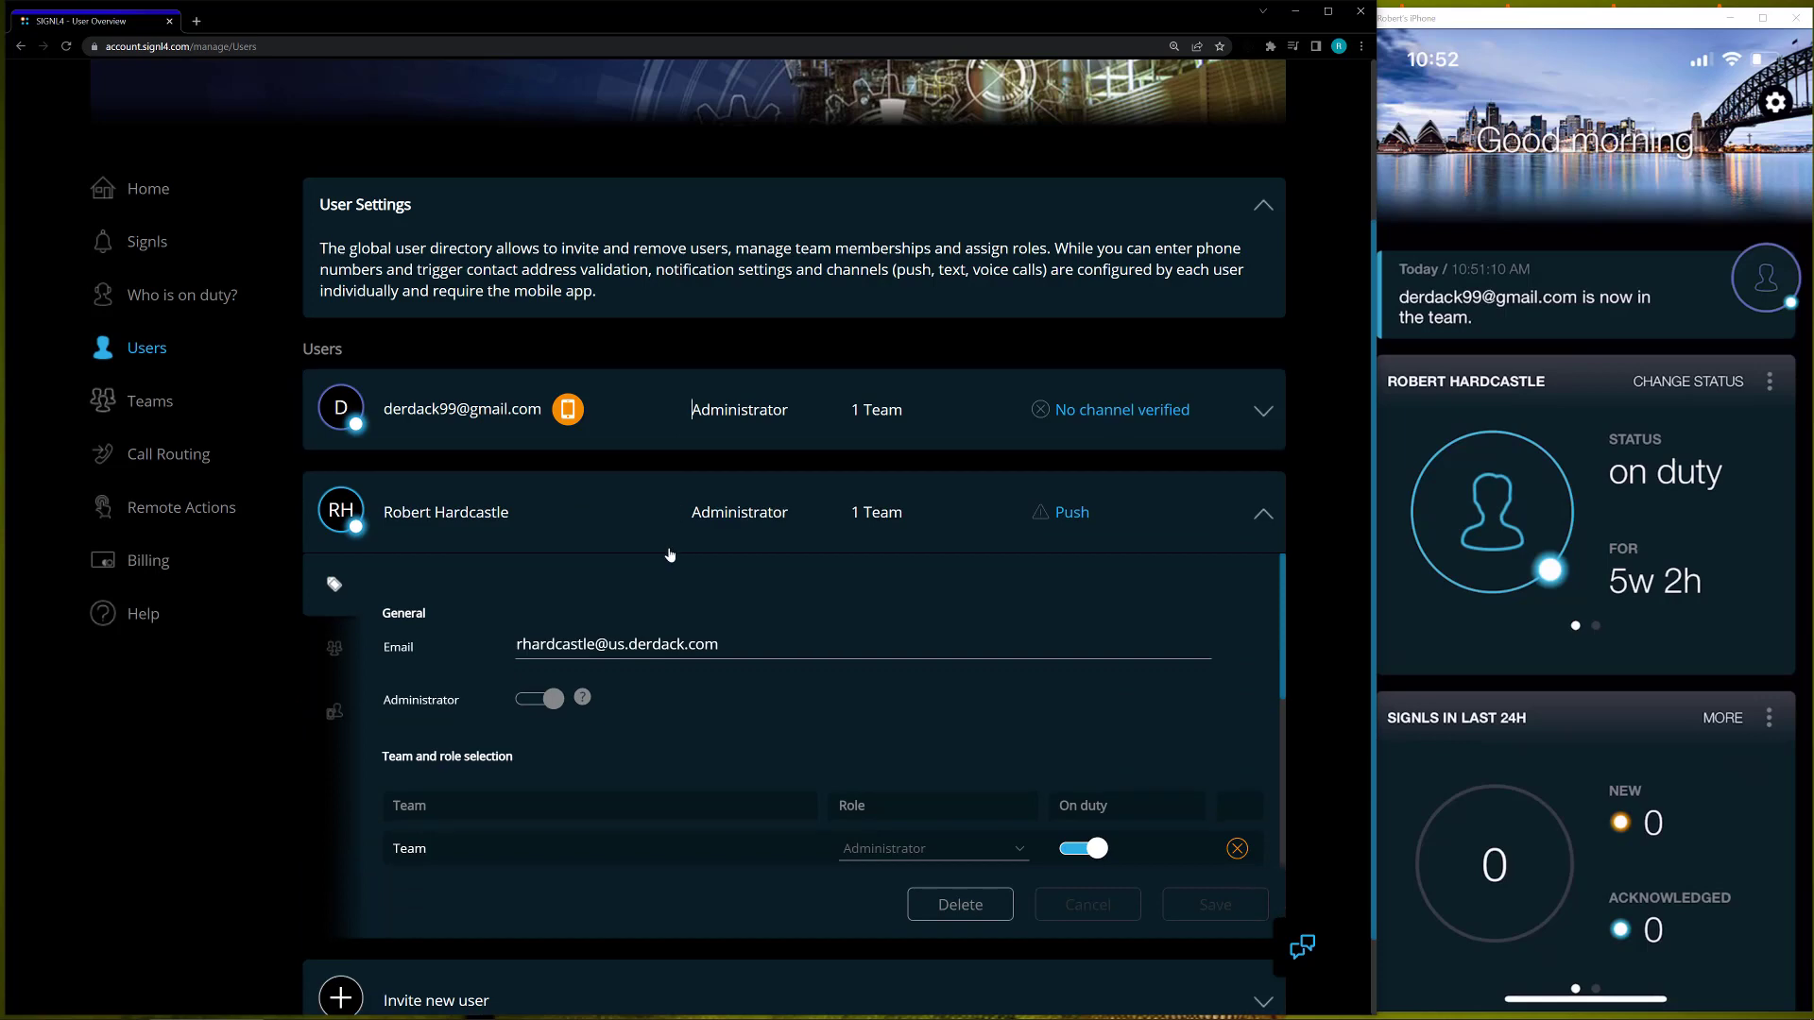
scroll(666, 562, down, 1)
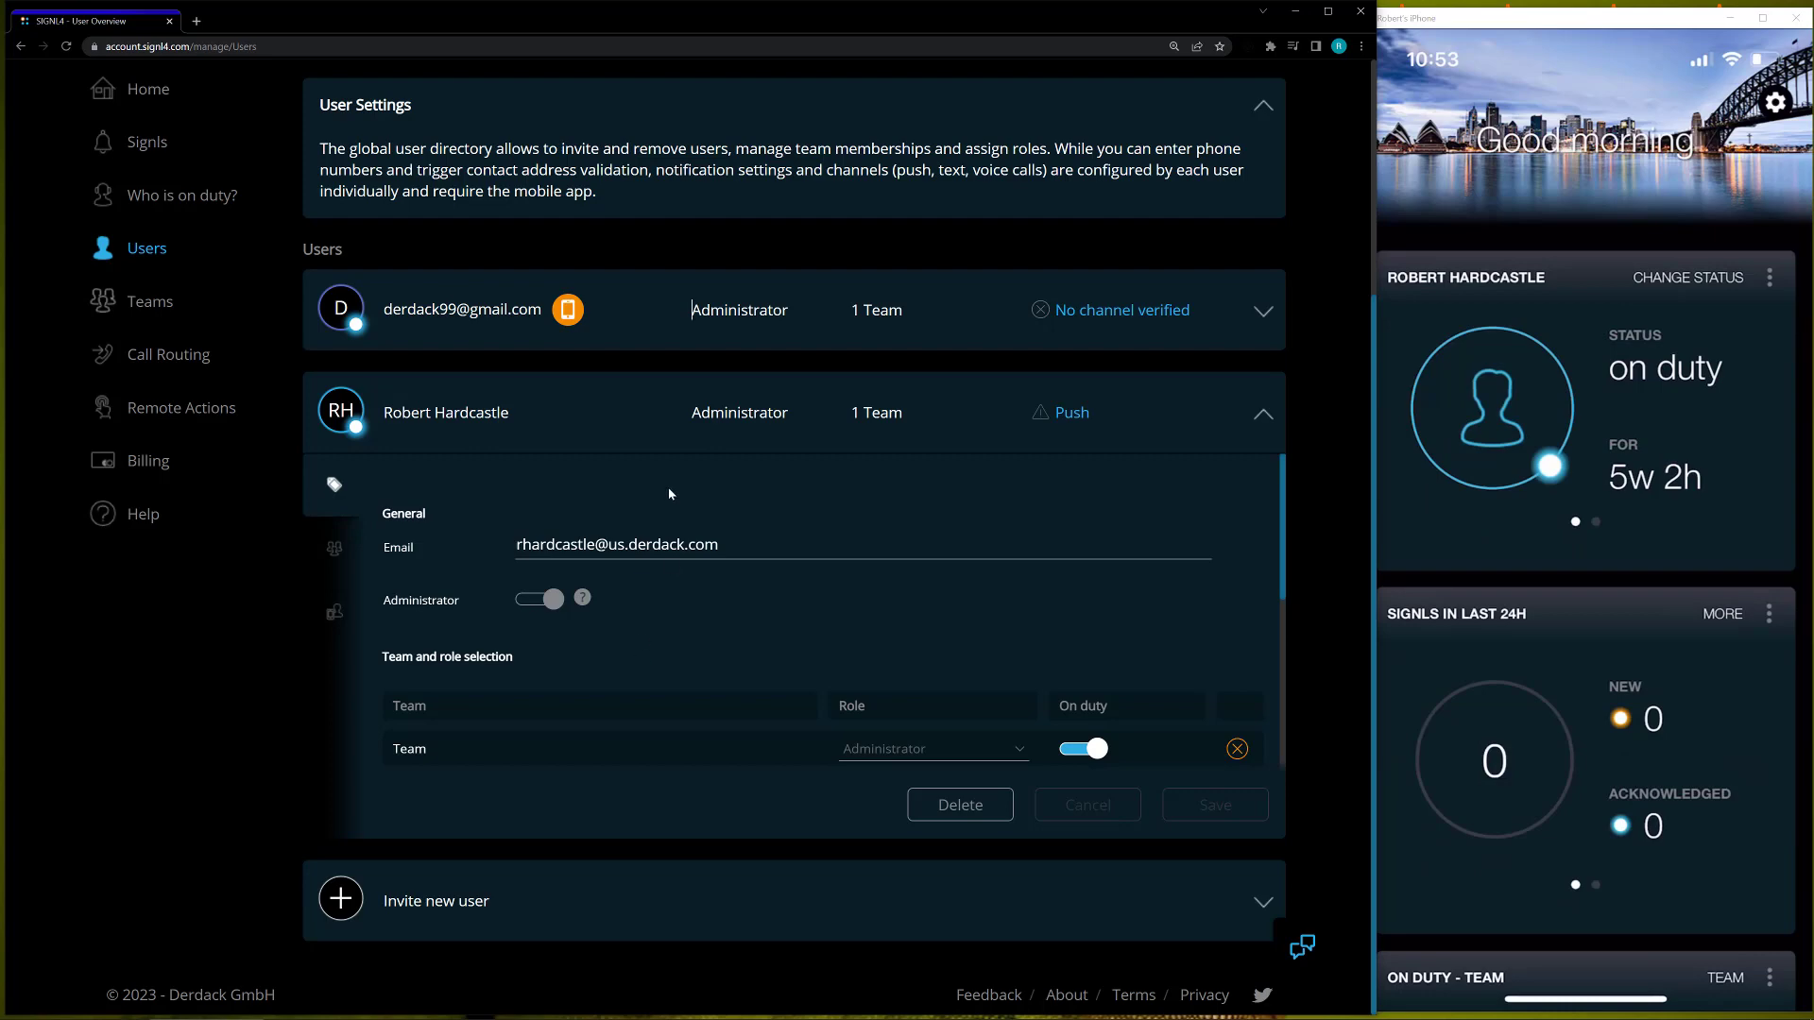
- From the Teams overview, create and save a new team named 'IT Ops'
click(165, 312)
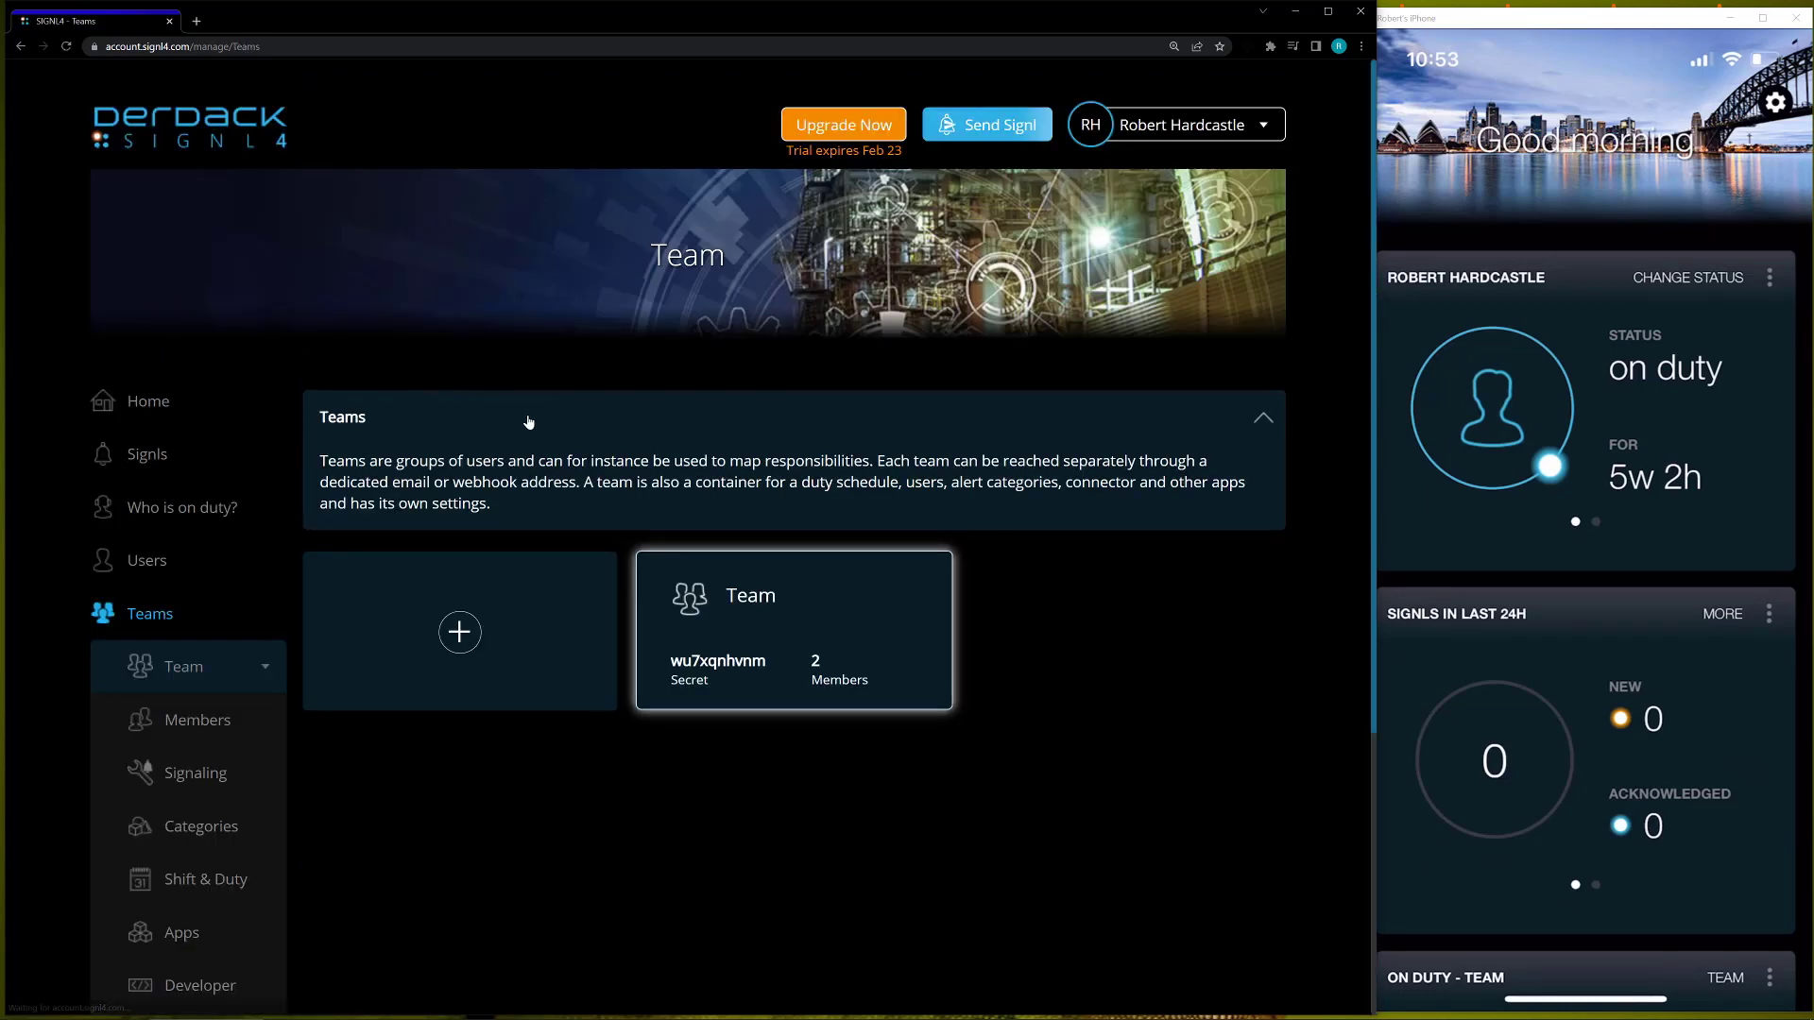
scroll(614, 454, down, 2)
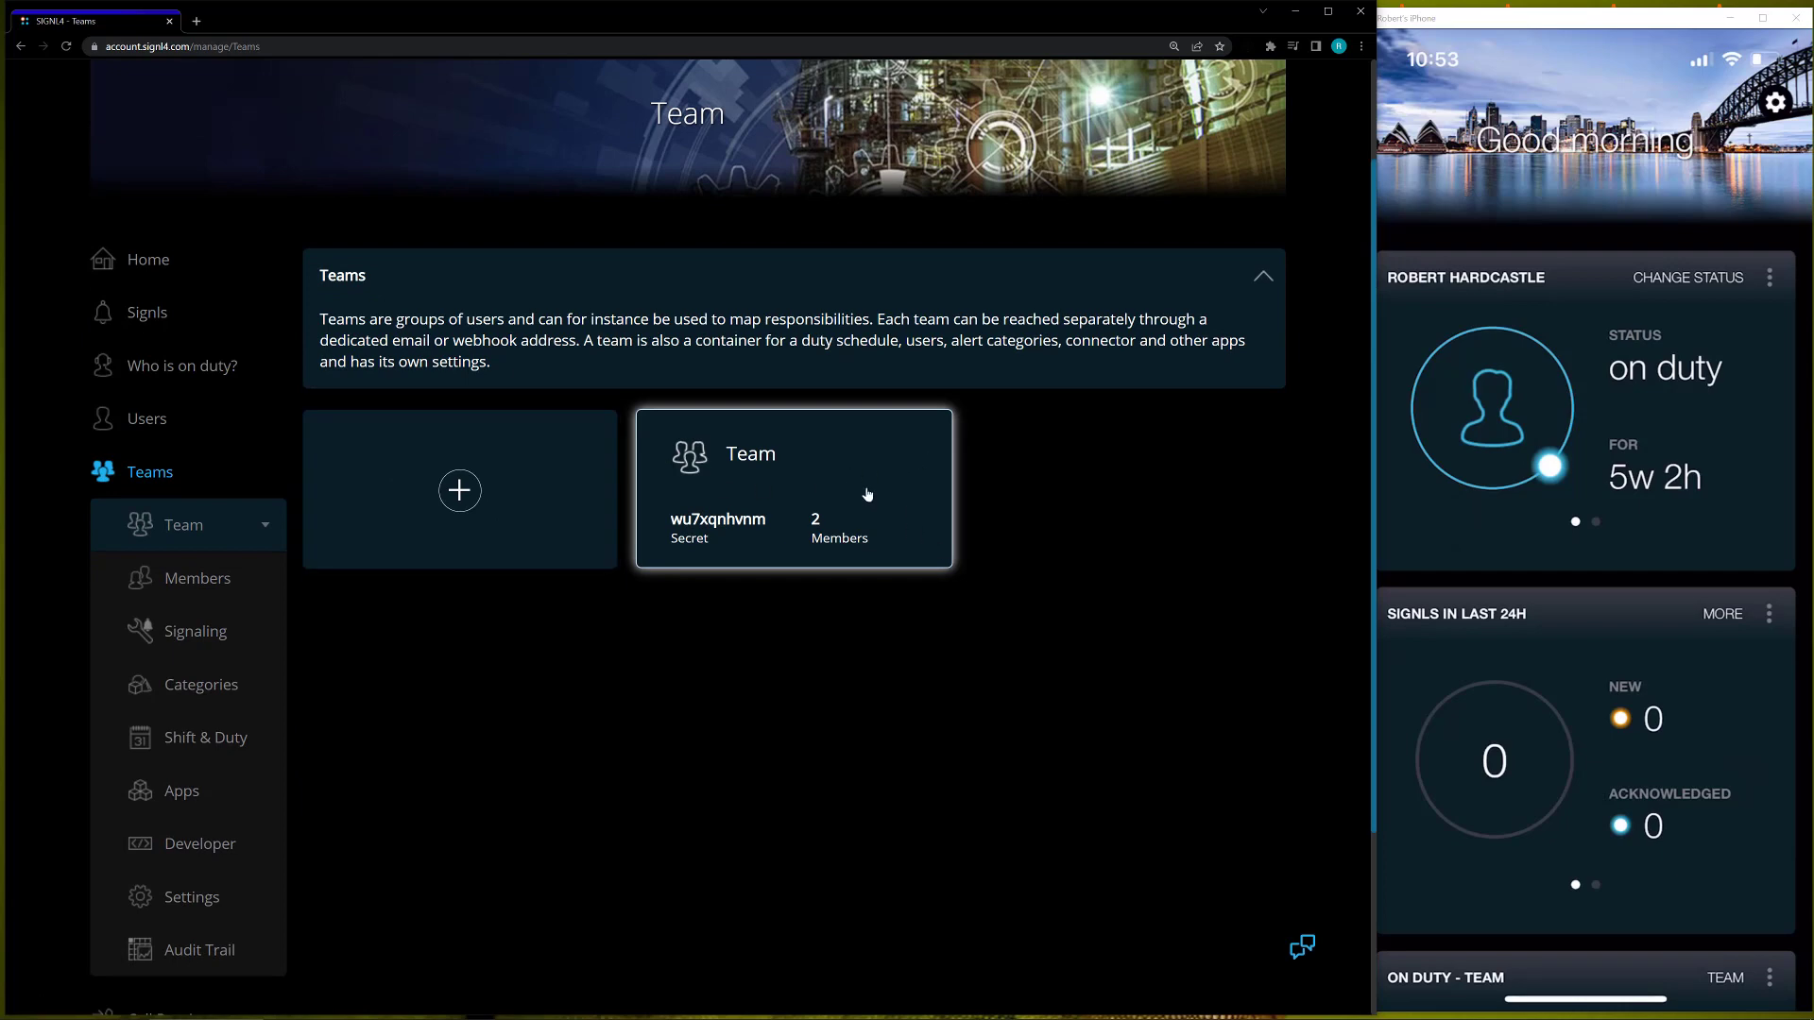
click(425, 508)
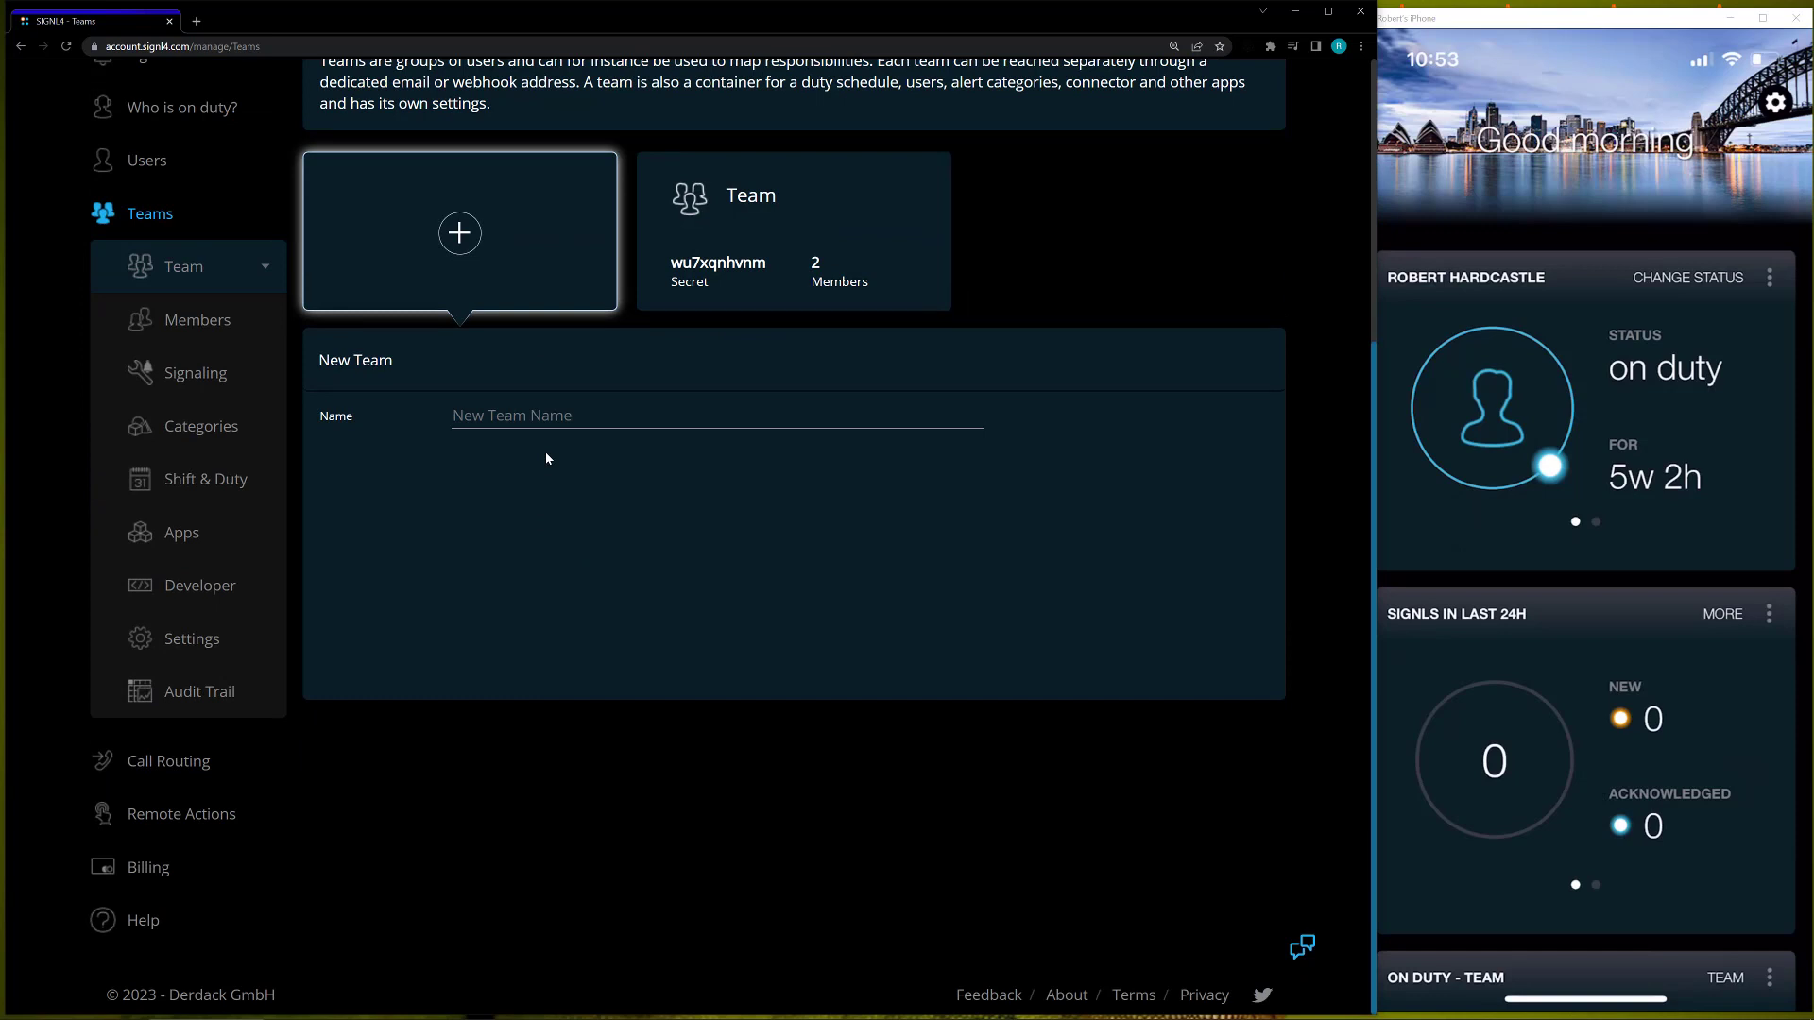
text(IT Ops)
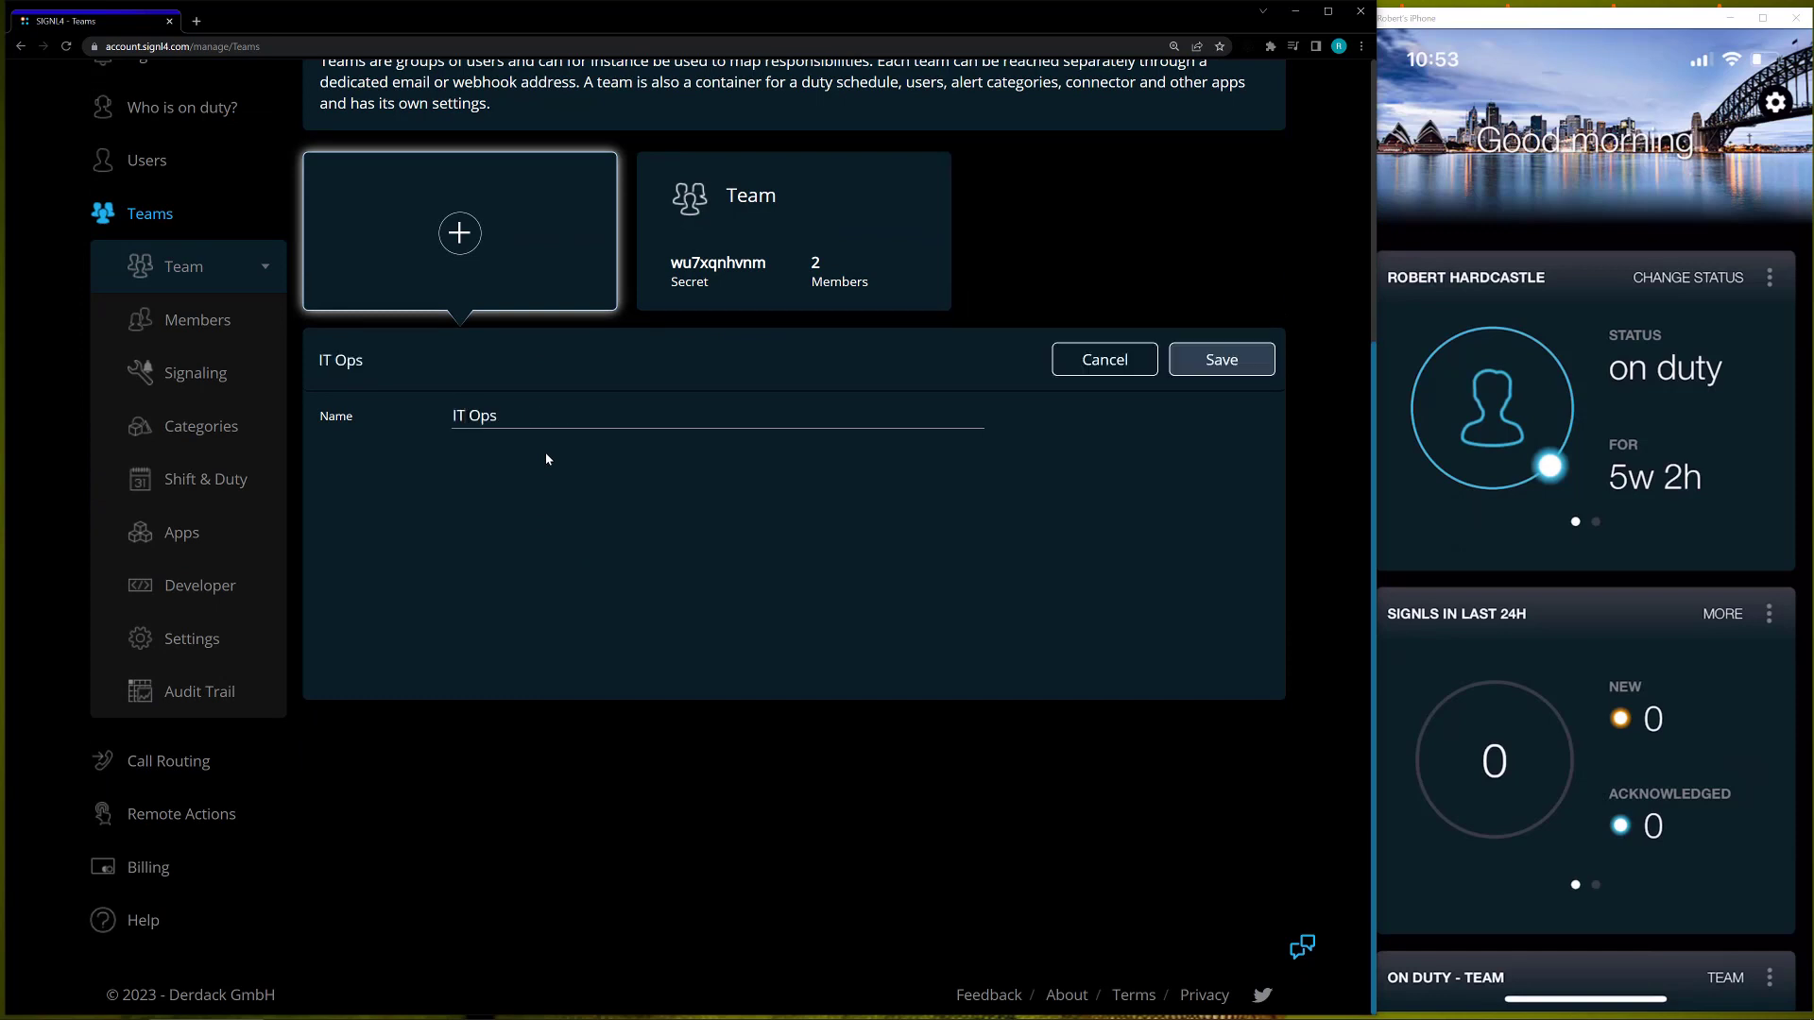
click(1221, 363)
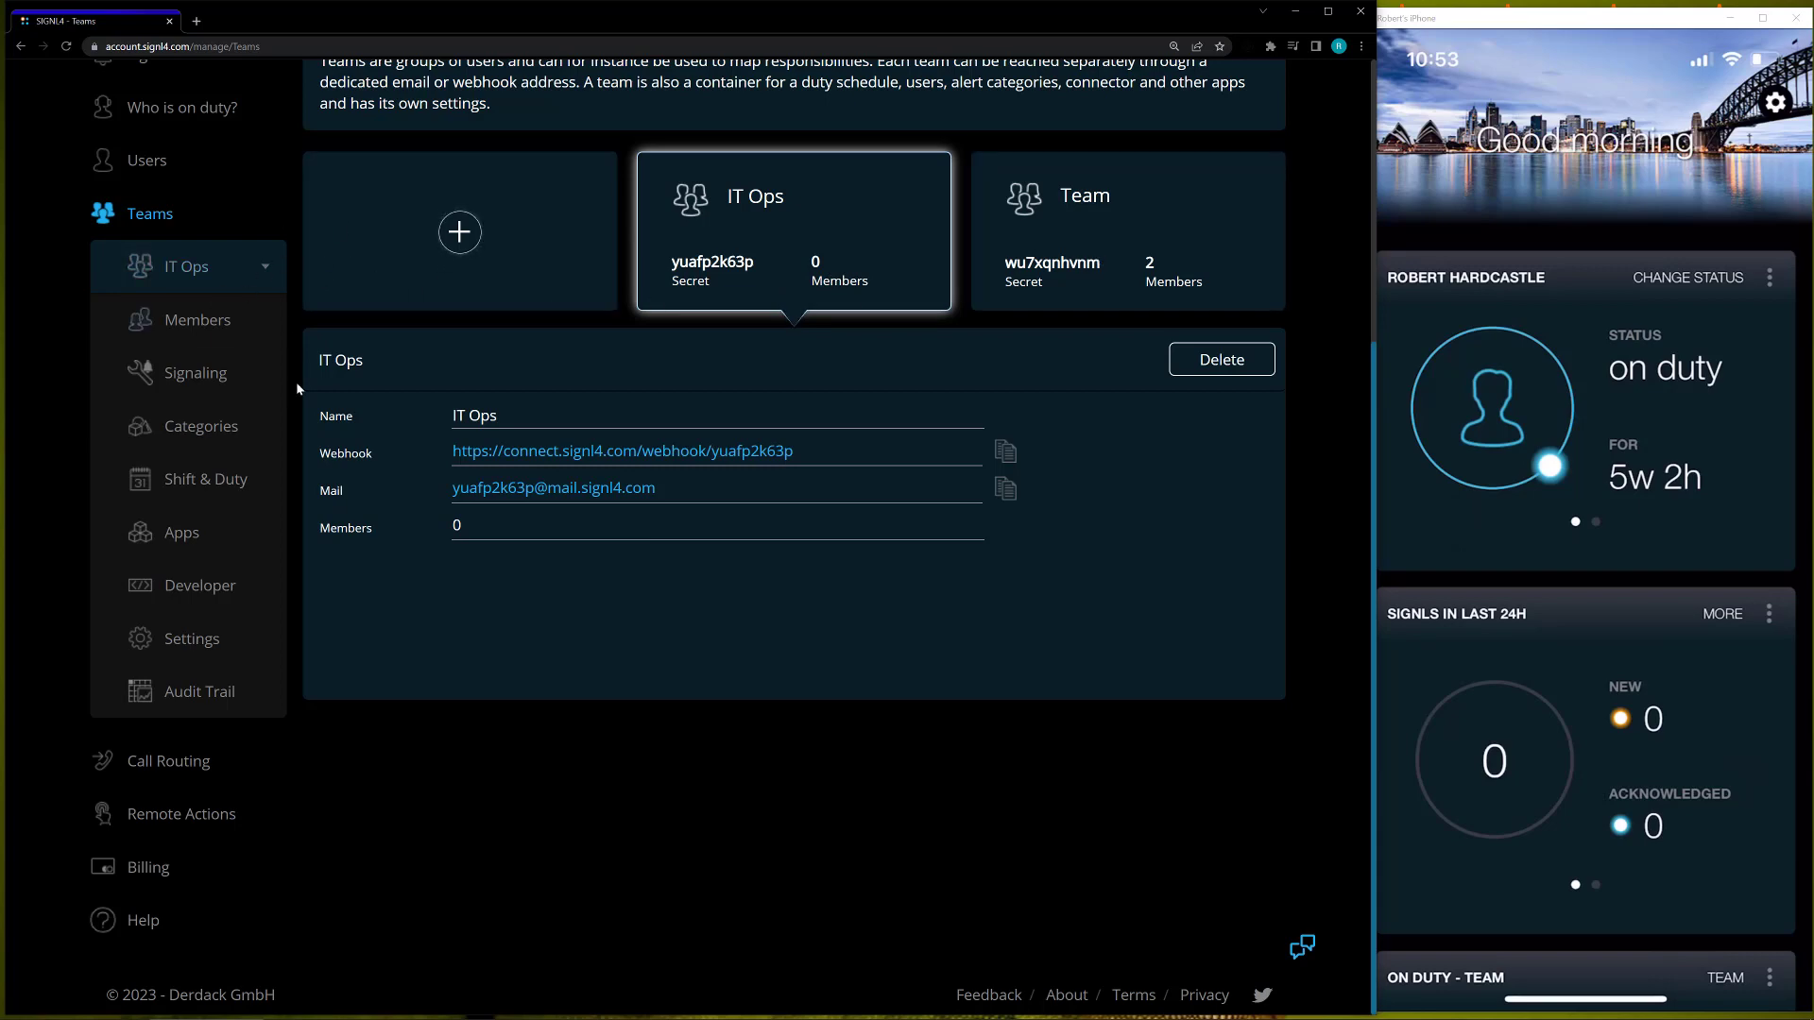
scroll(297, 382, up, 2)
- Add the first user to the IT Ops team under Add Team and save
click(147, 302)
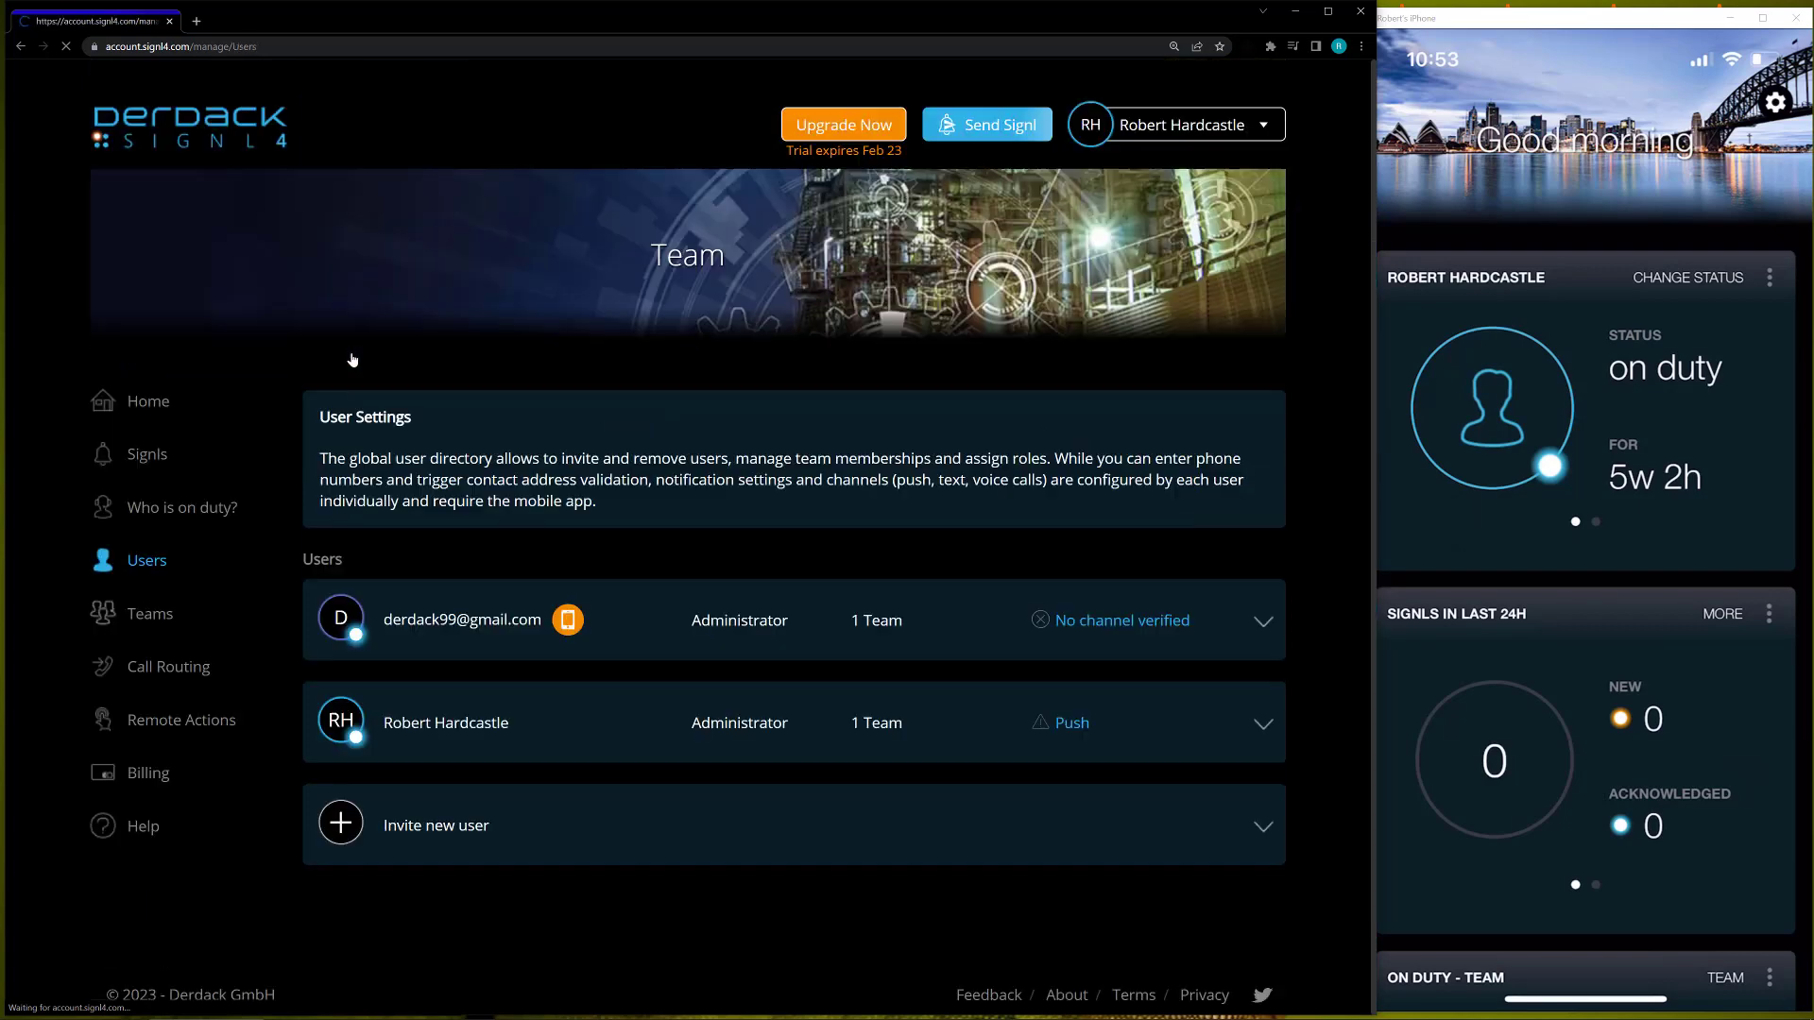
click(625, 642)
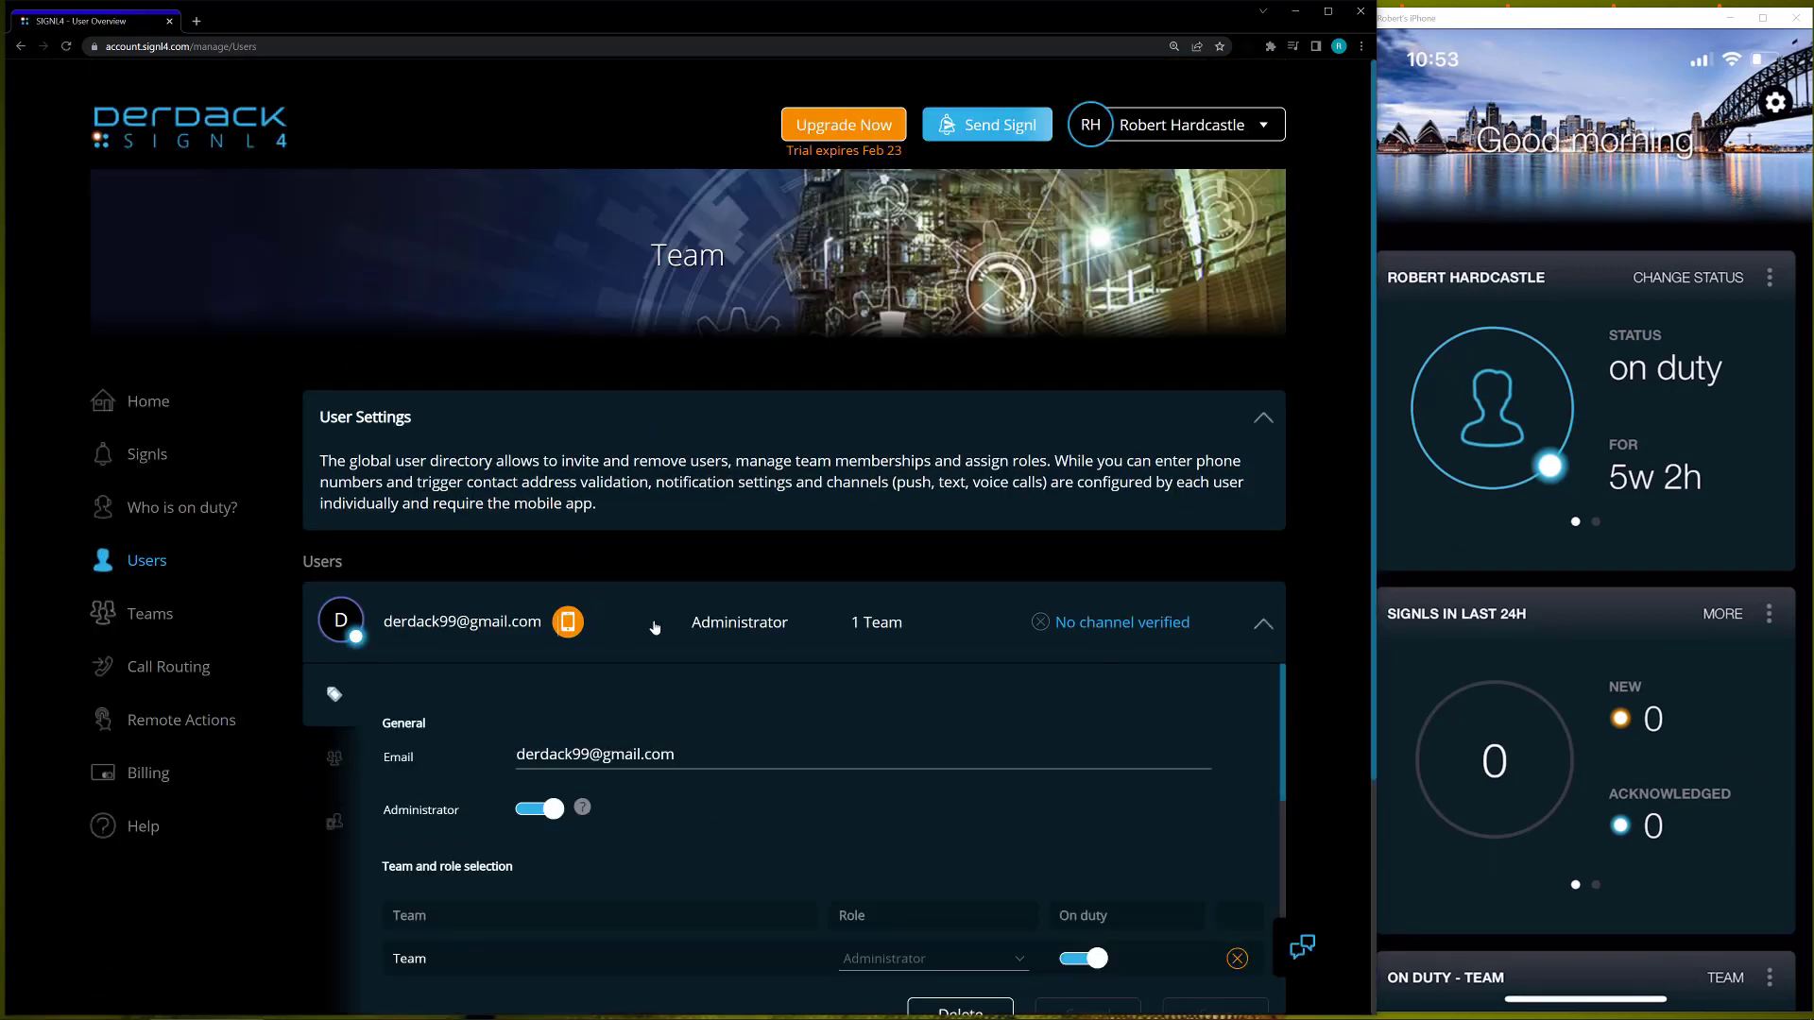
scroll(655, 616, down, 3)
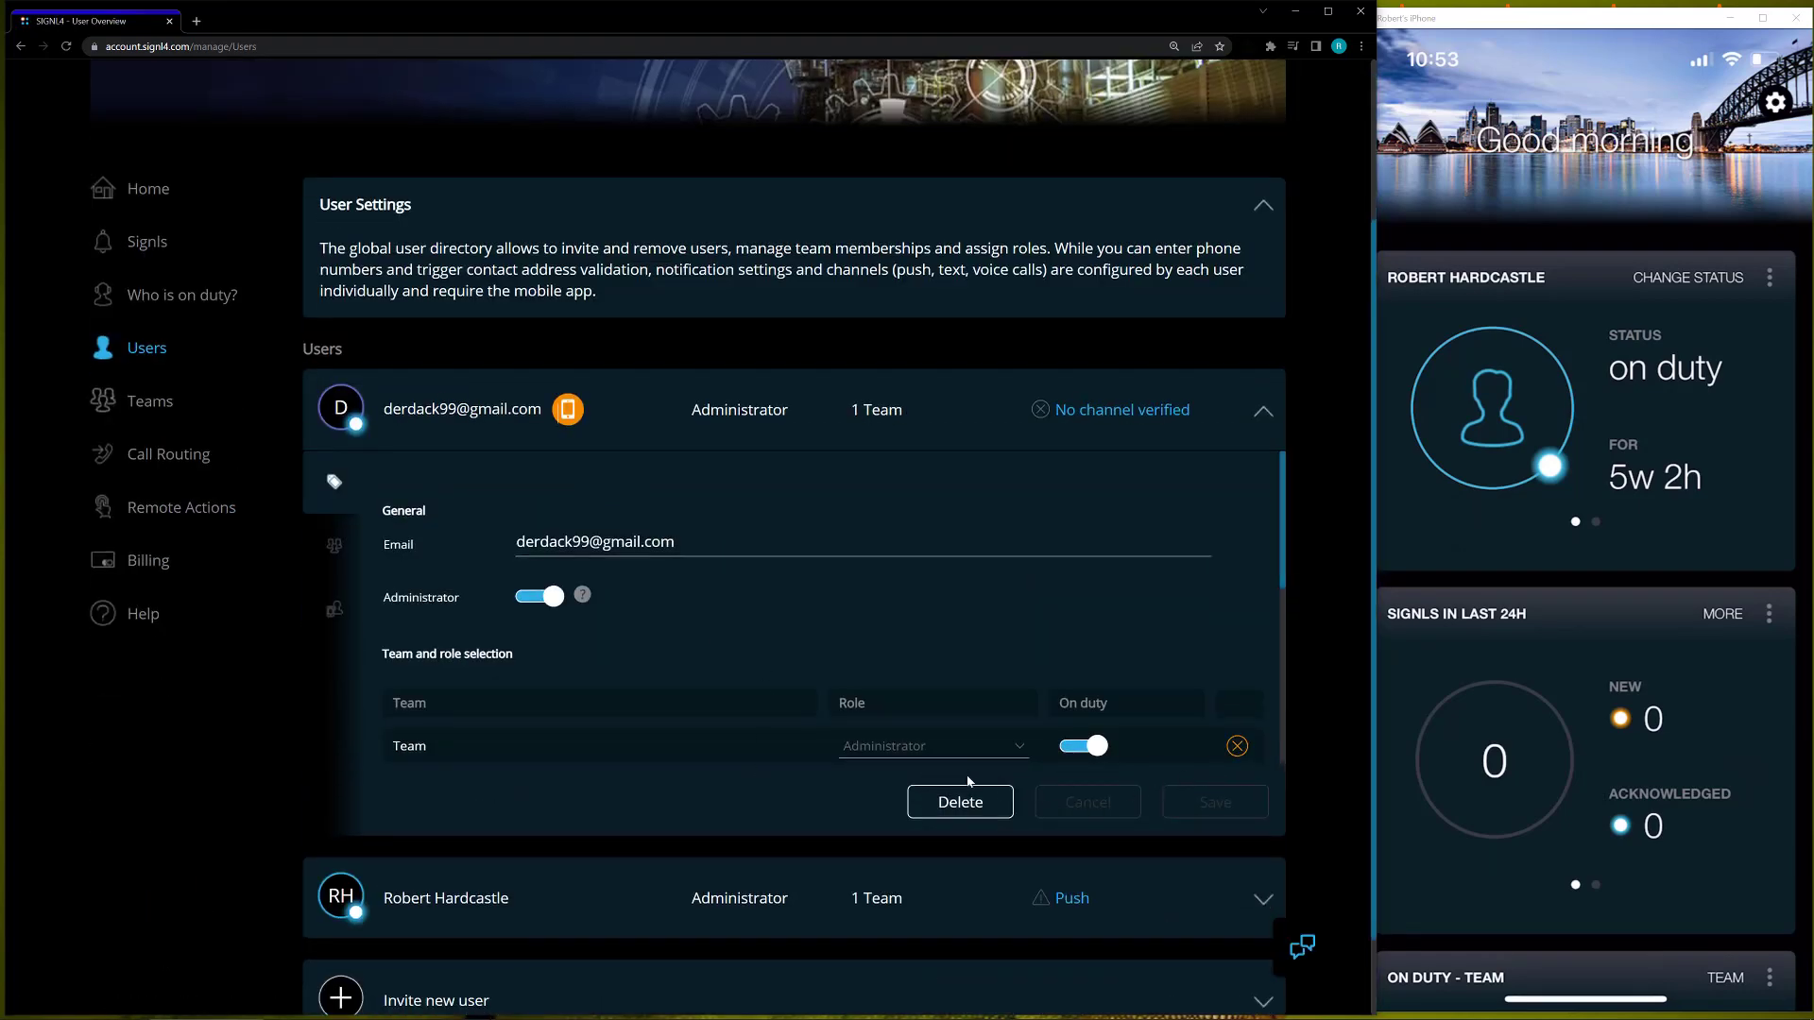
scroll(573, 759, down, 2)
click(505, 648)
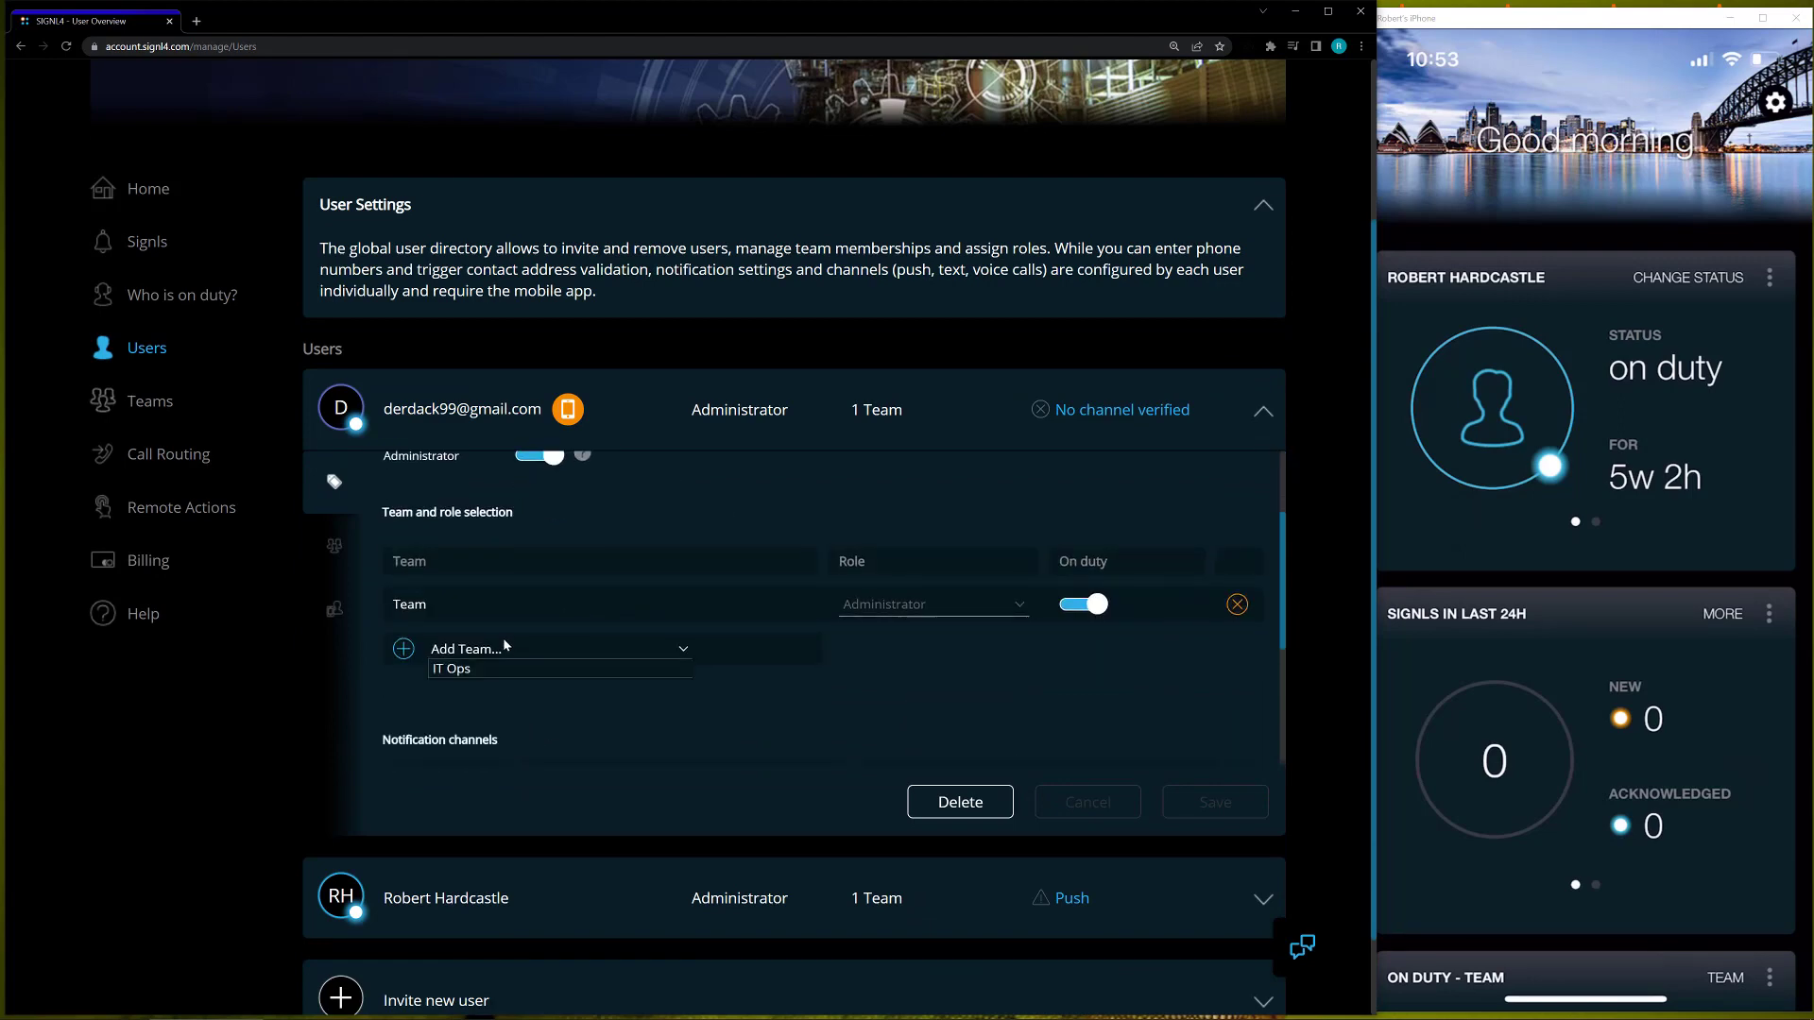
scroll(479, 684, down, 2)
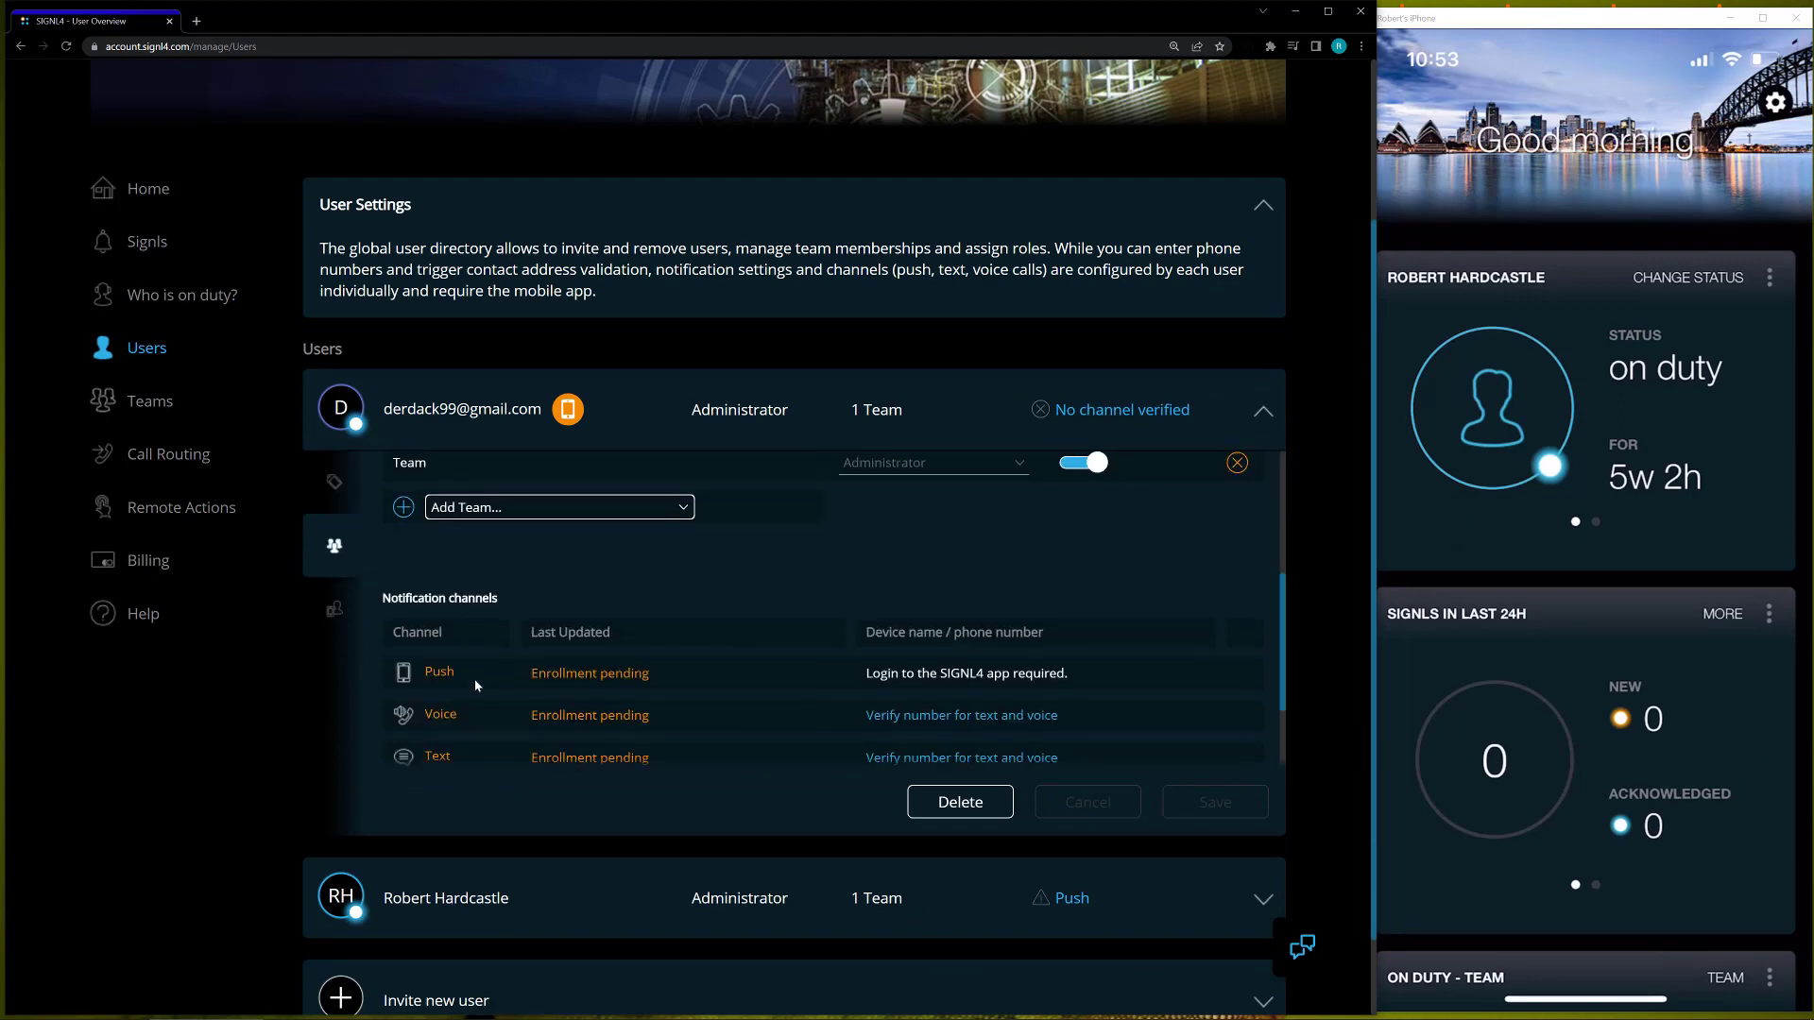
click(492, 535)
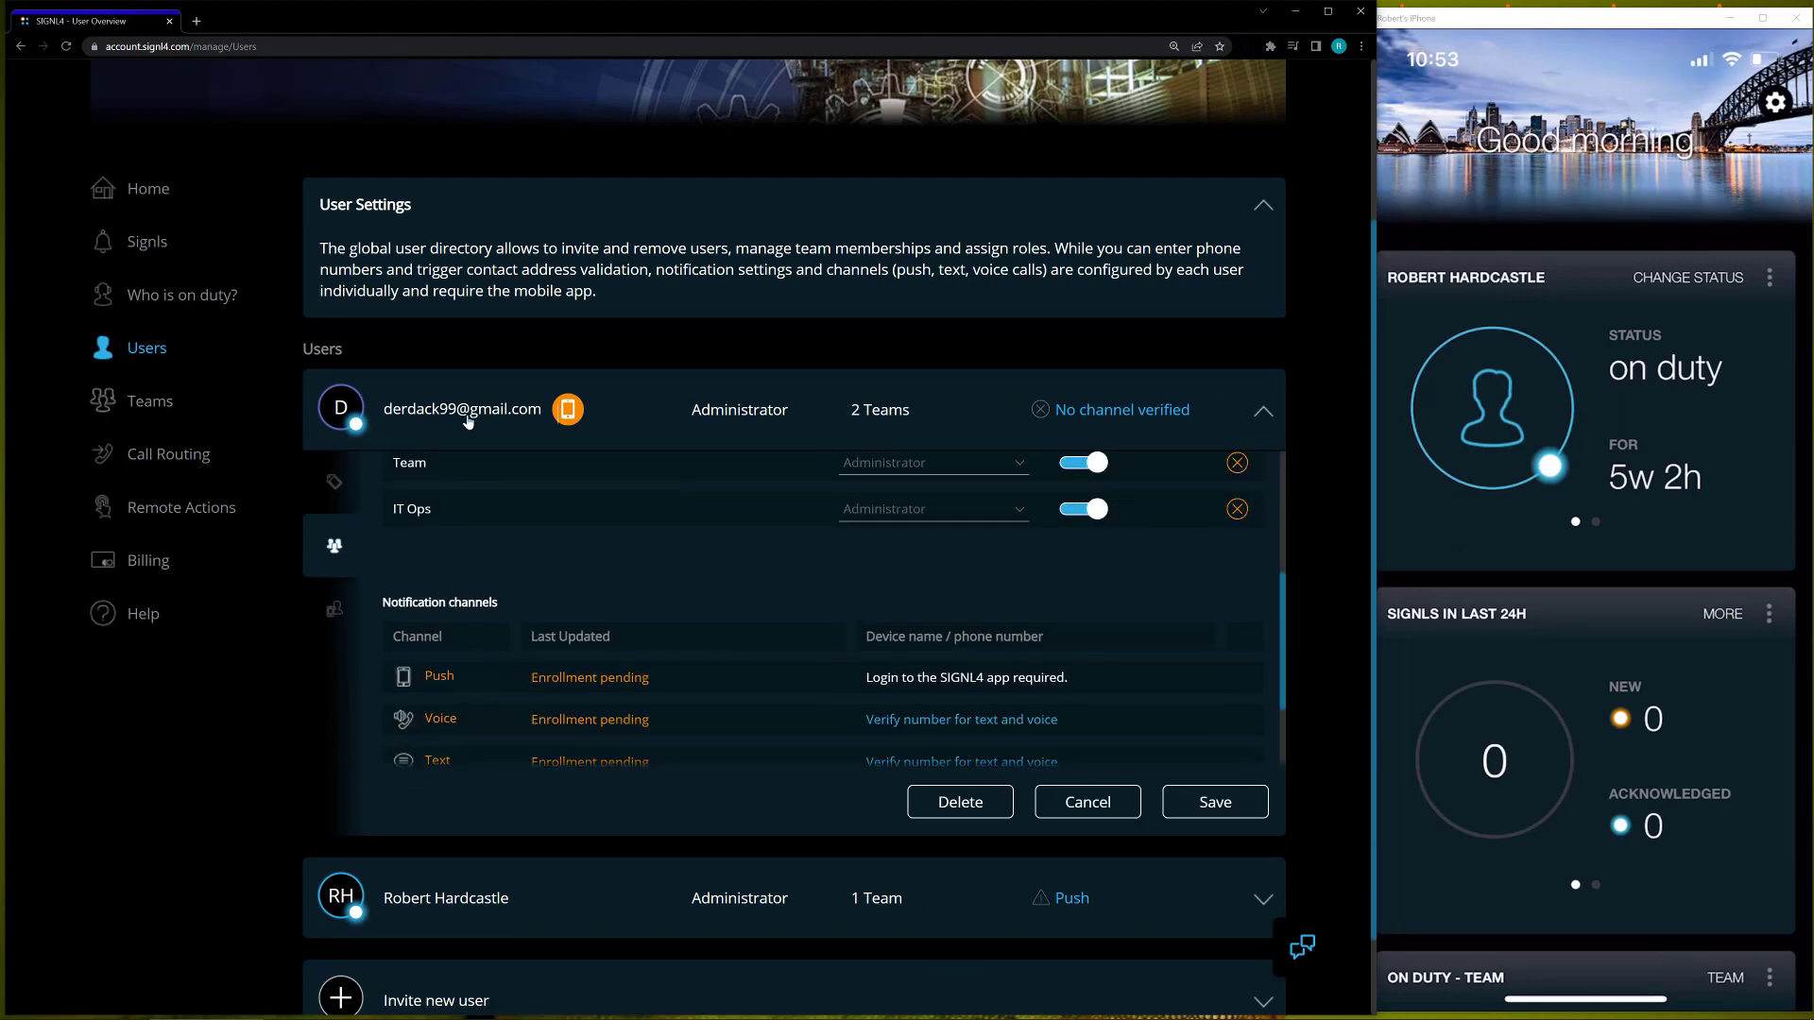
click(1192, 802)
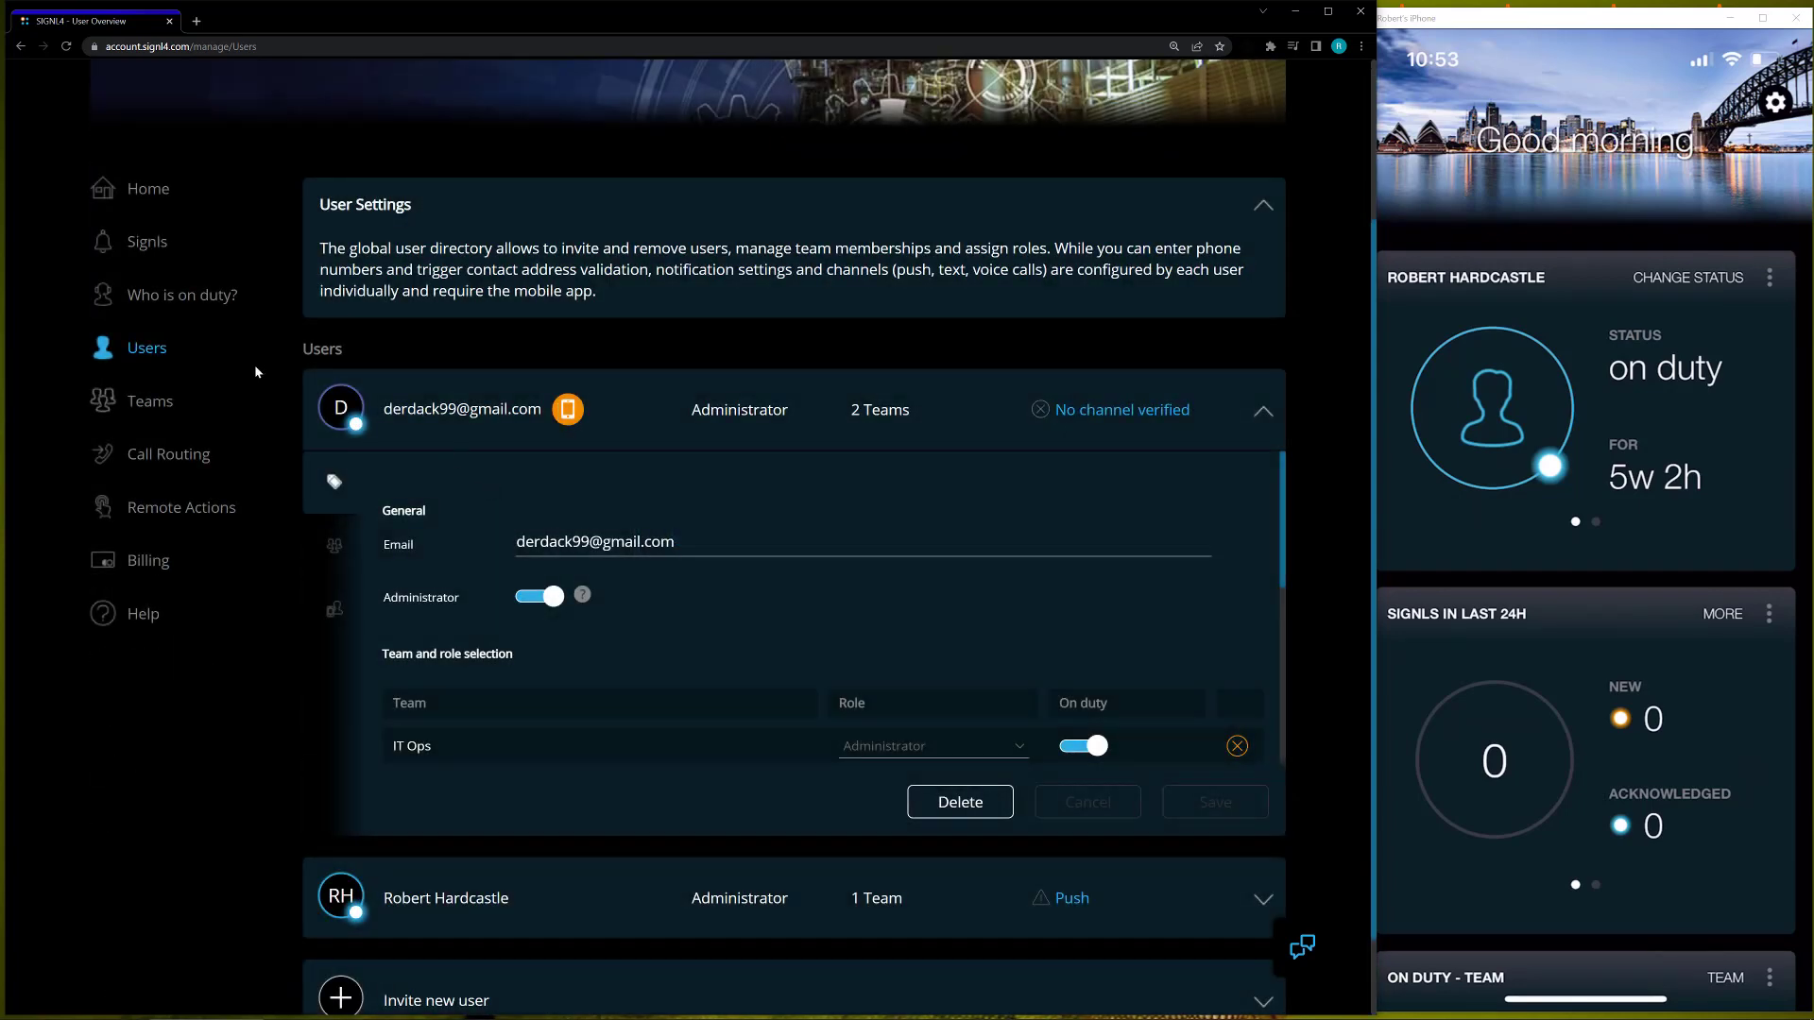
- Open the IT Ops team's Members page from the Teams overview
click(167, 402)
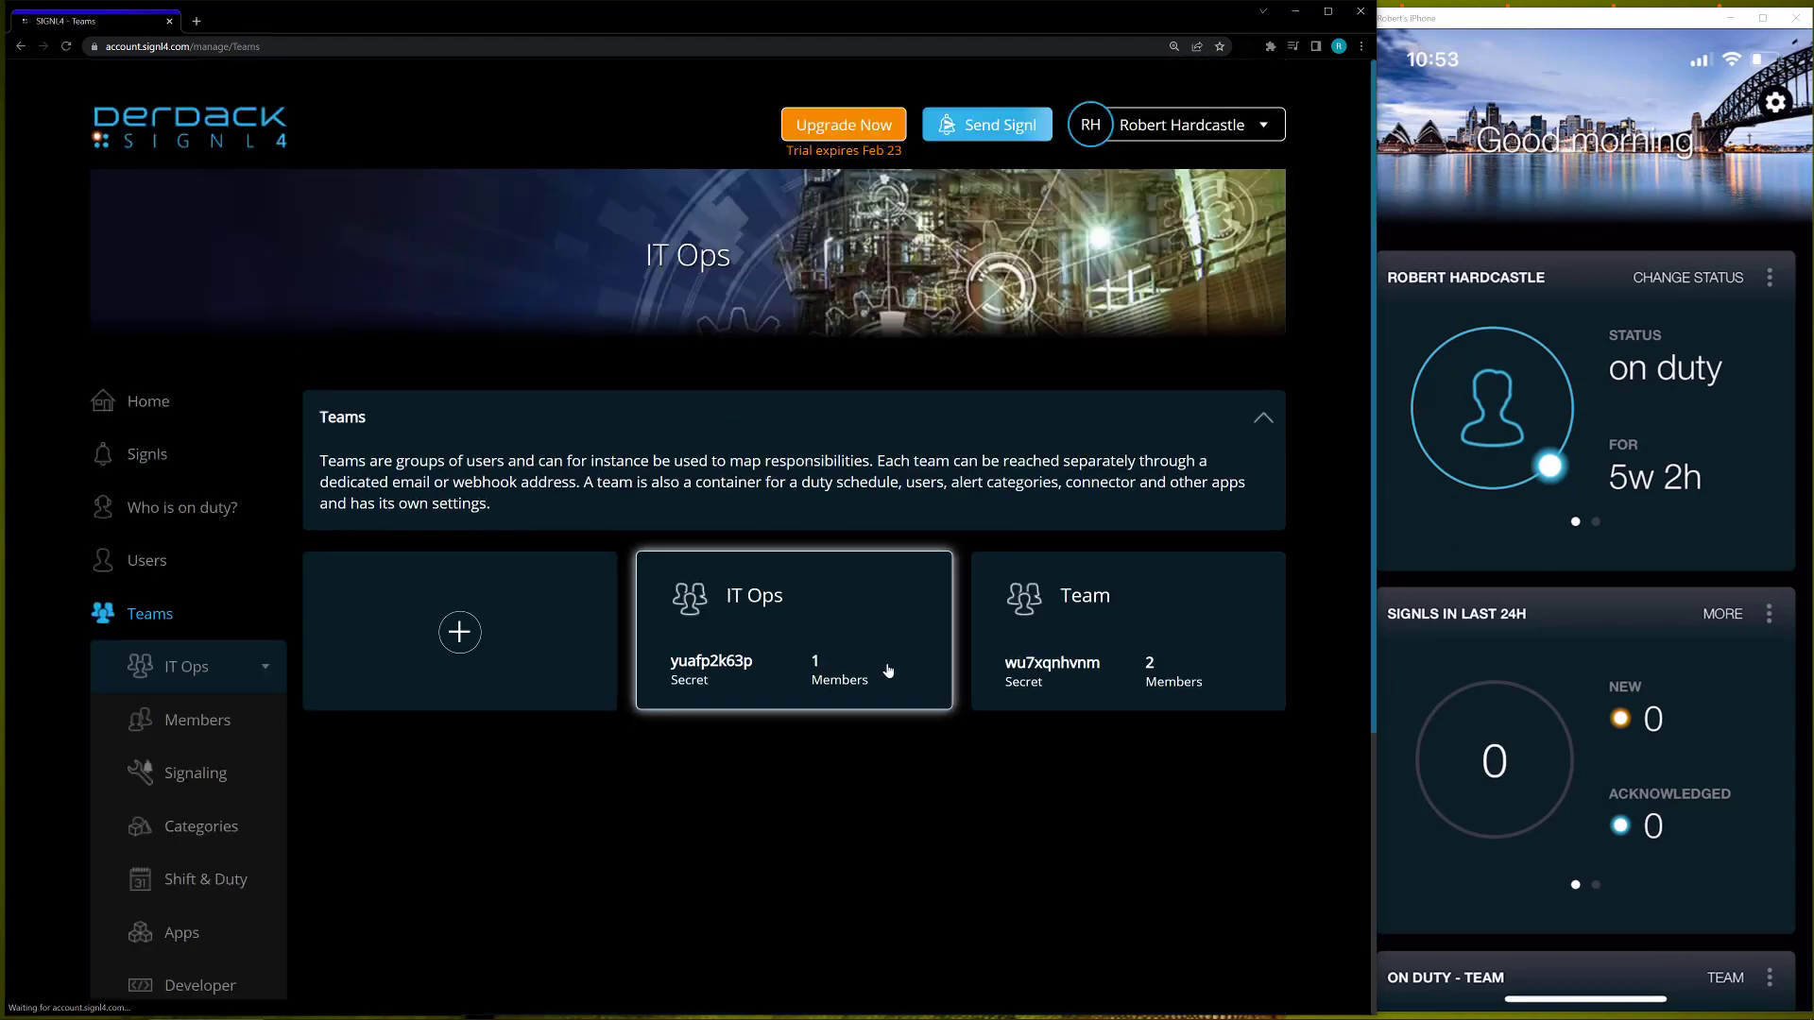
click(832, 647)
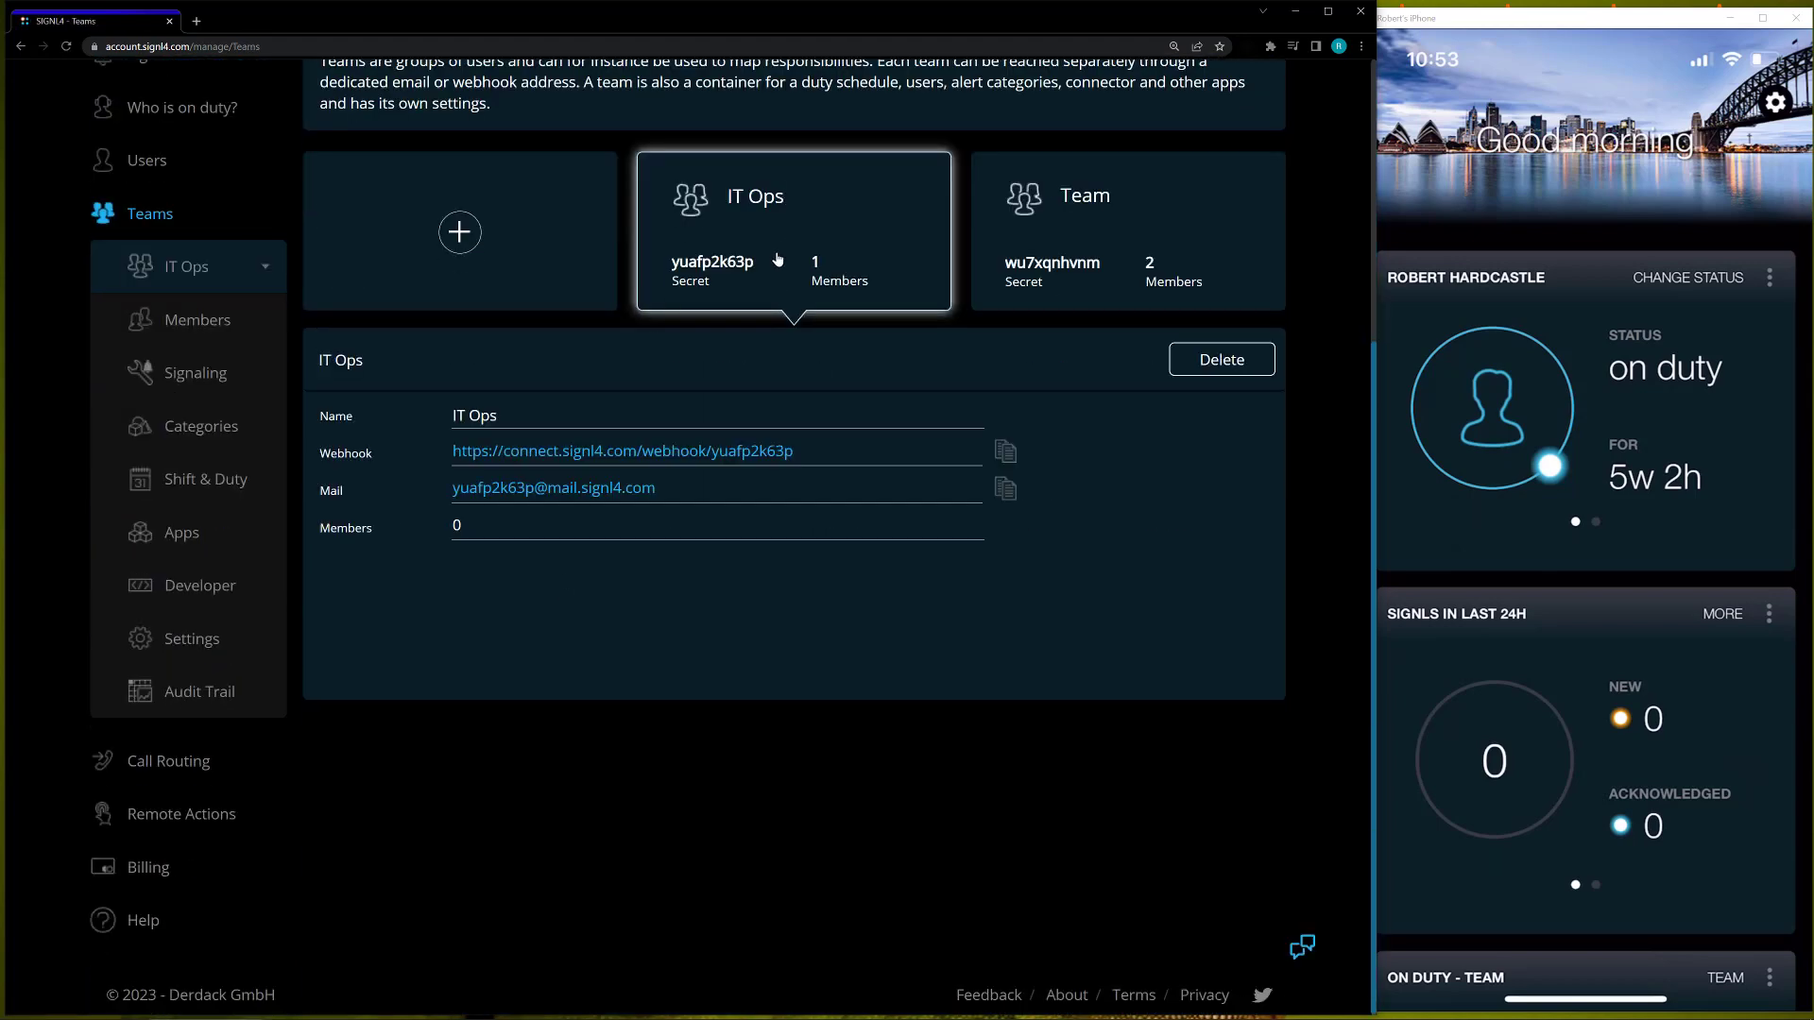
click(151, 321)
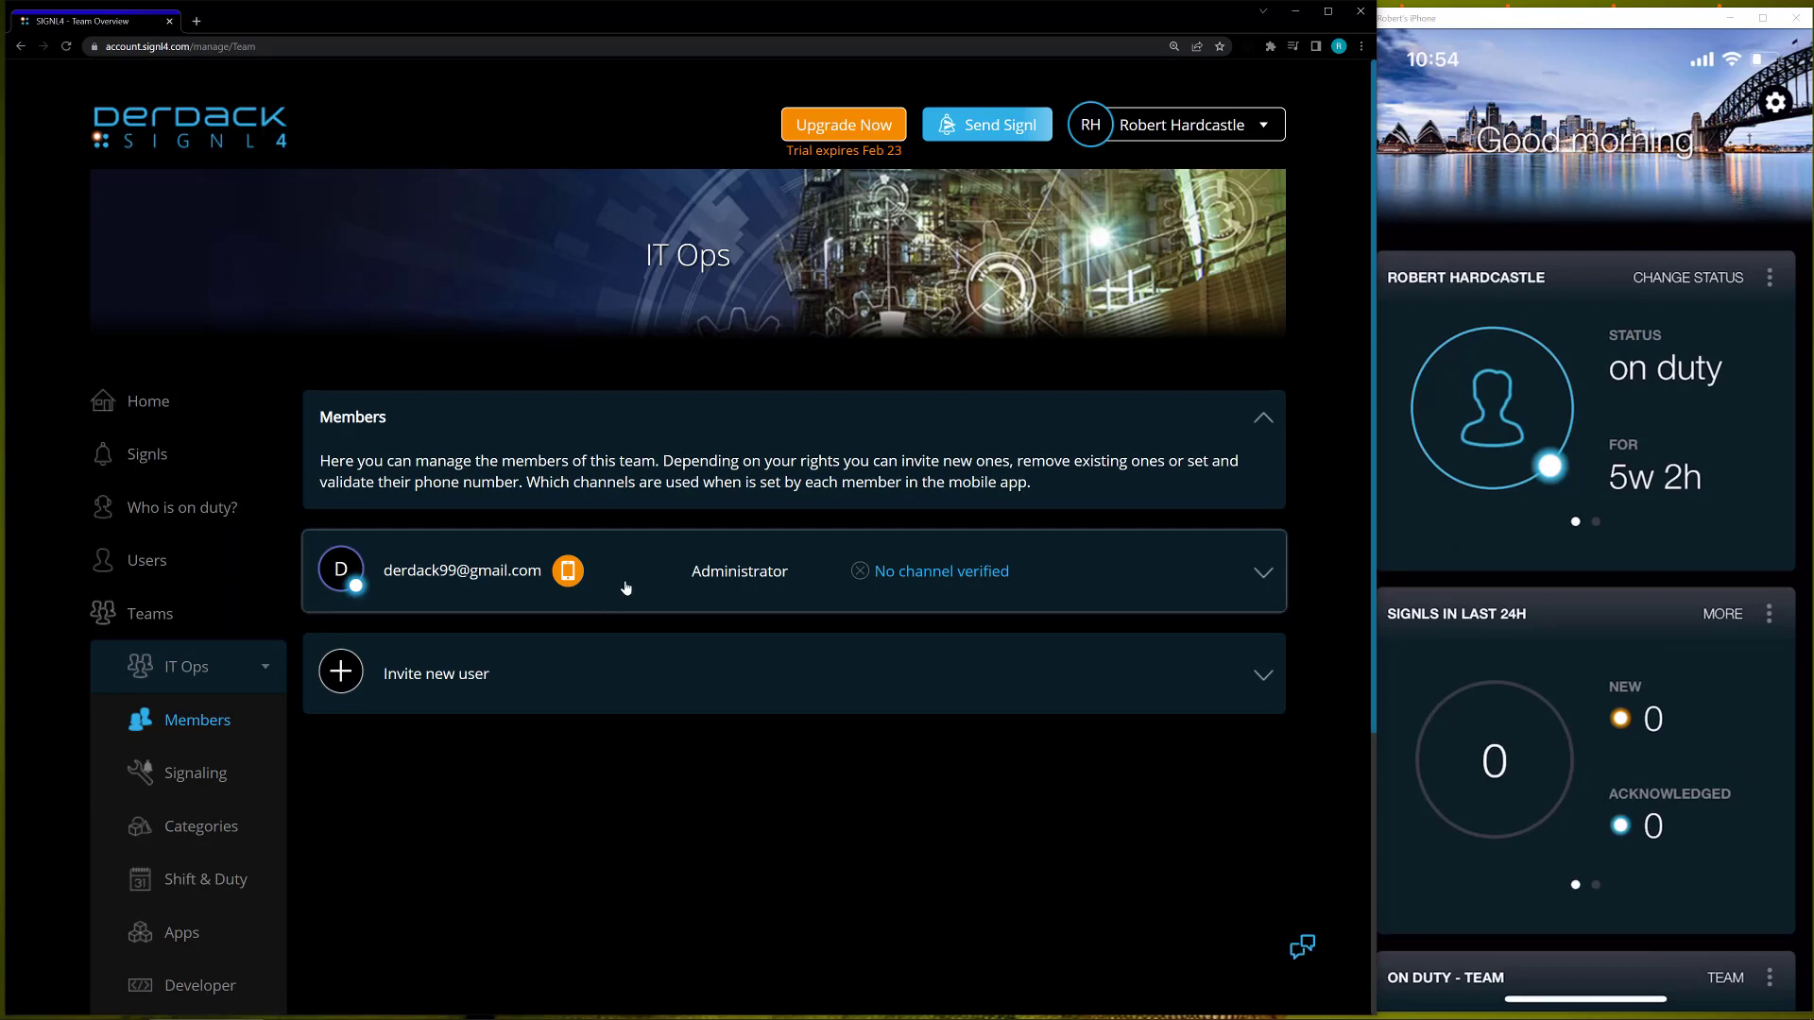
- Invite the saved e-mail suggestion to IT Ops with the default User role, then reload
scroll(667, 594, down, 2)
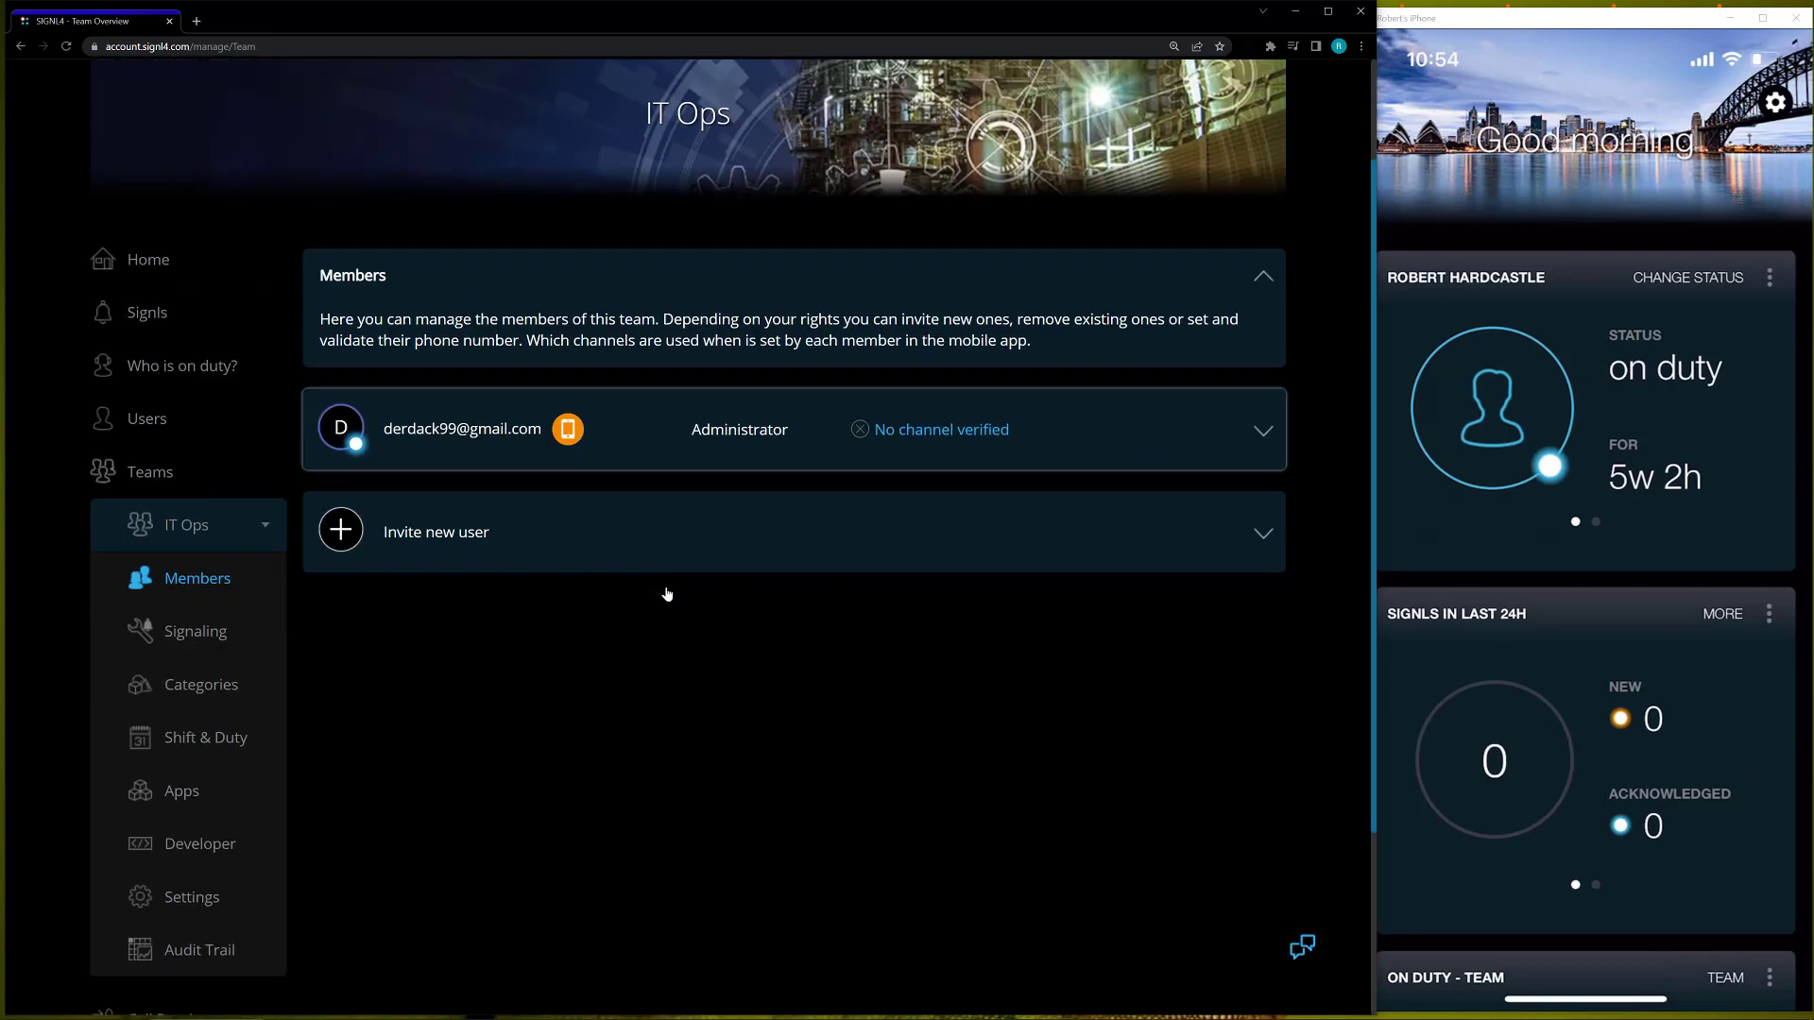
click(612, 492)
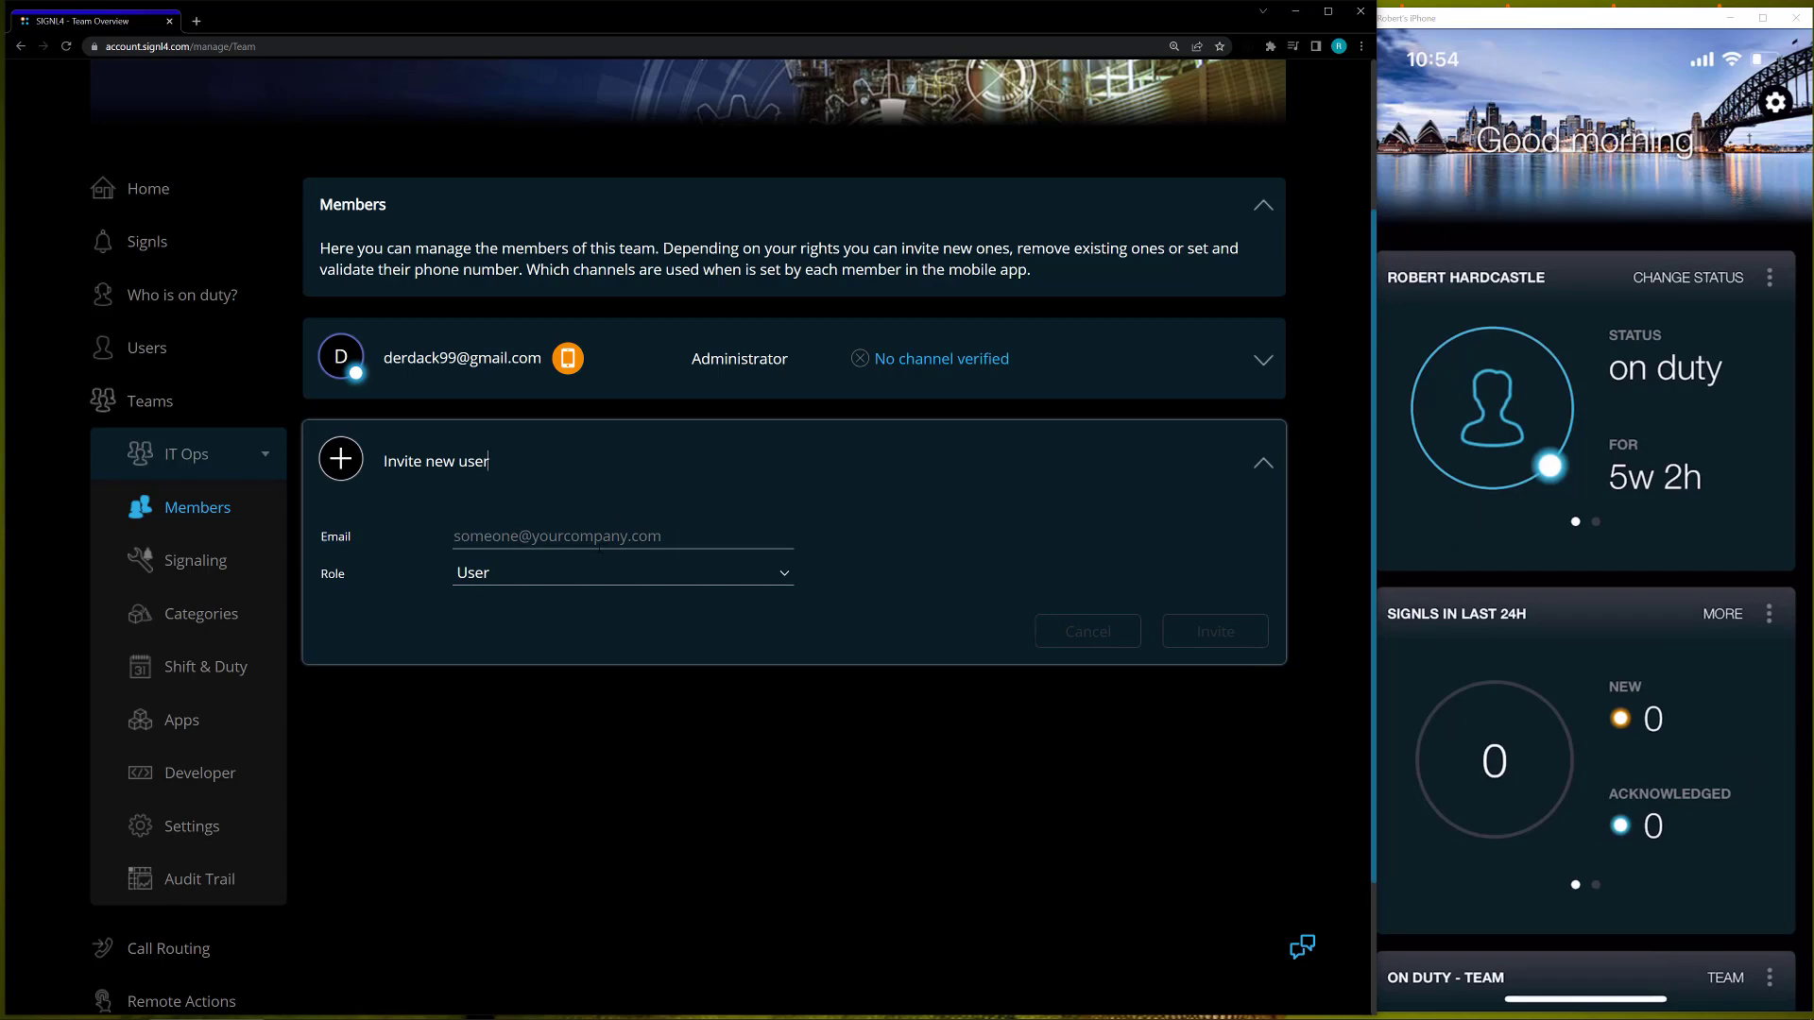
click(585, 537)
click(594, 541)
click(593, 541)
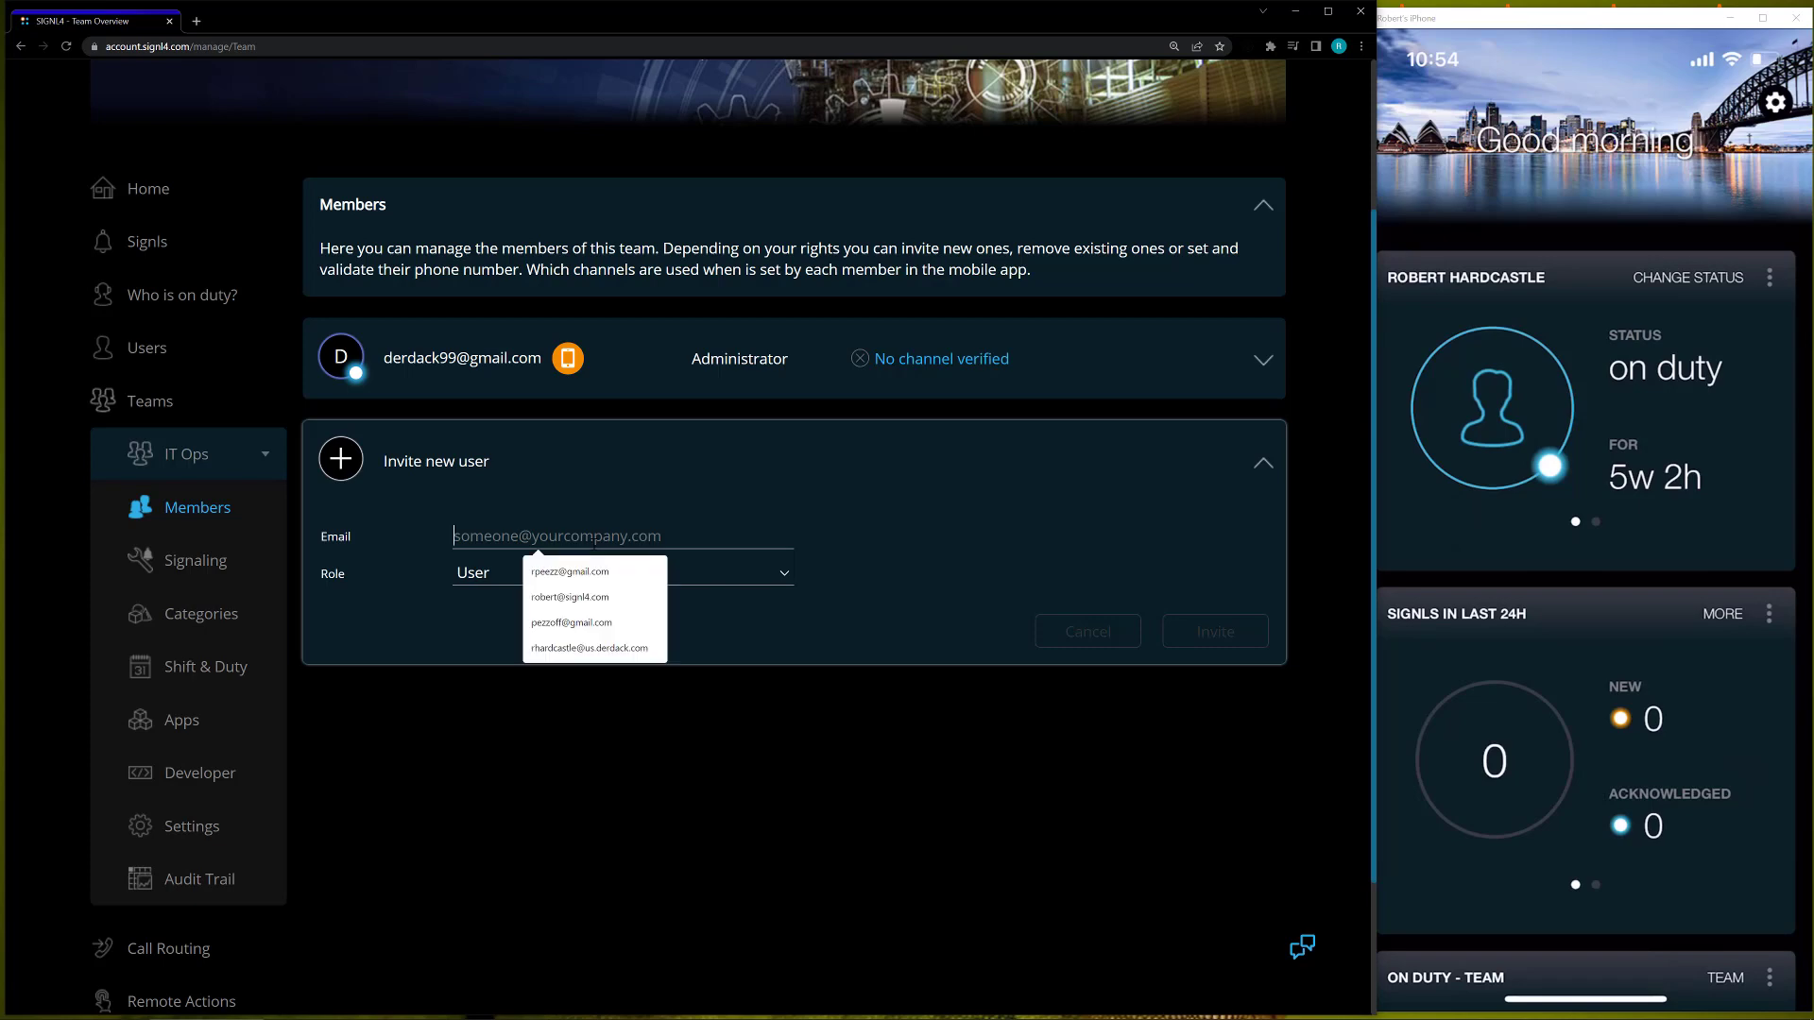
click(605, 578)
click(1234, 631)
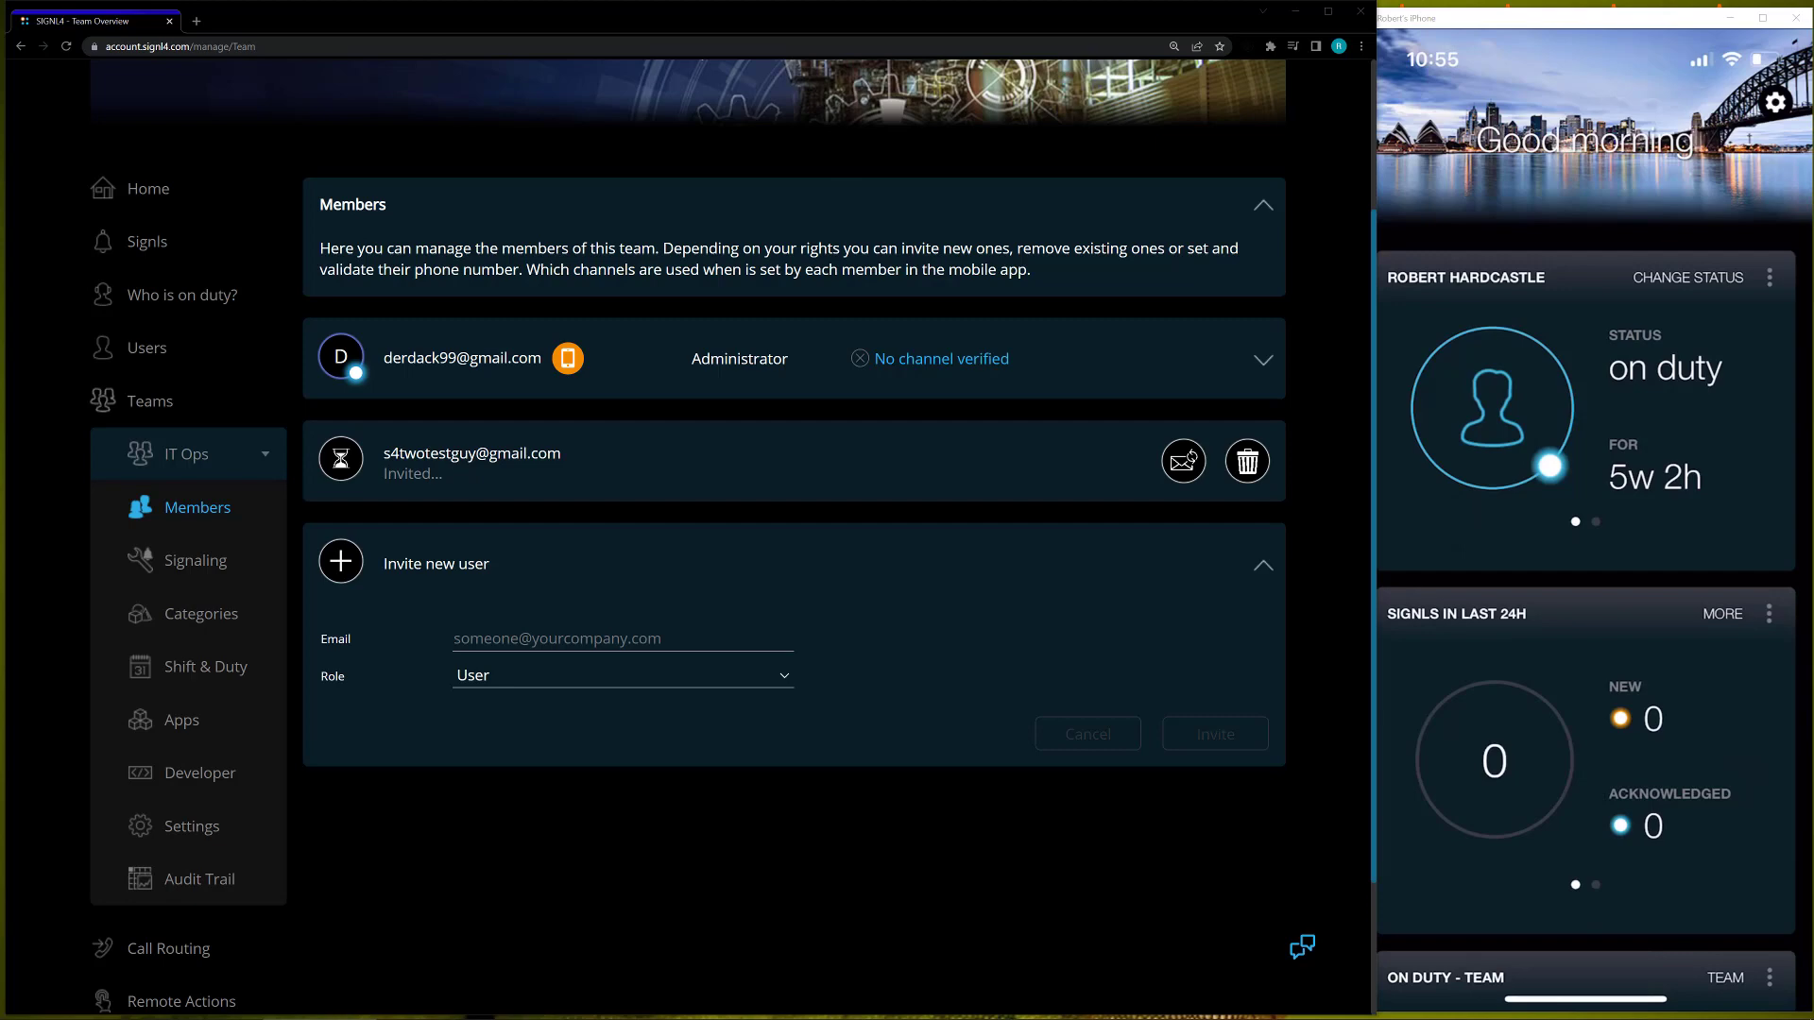
click(67, 53)
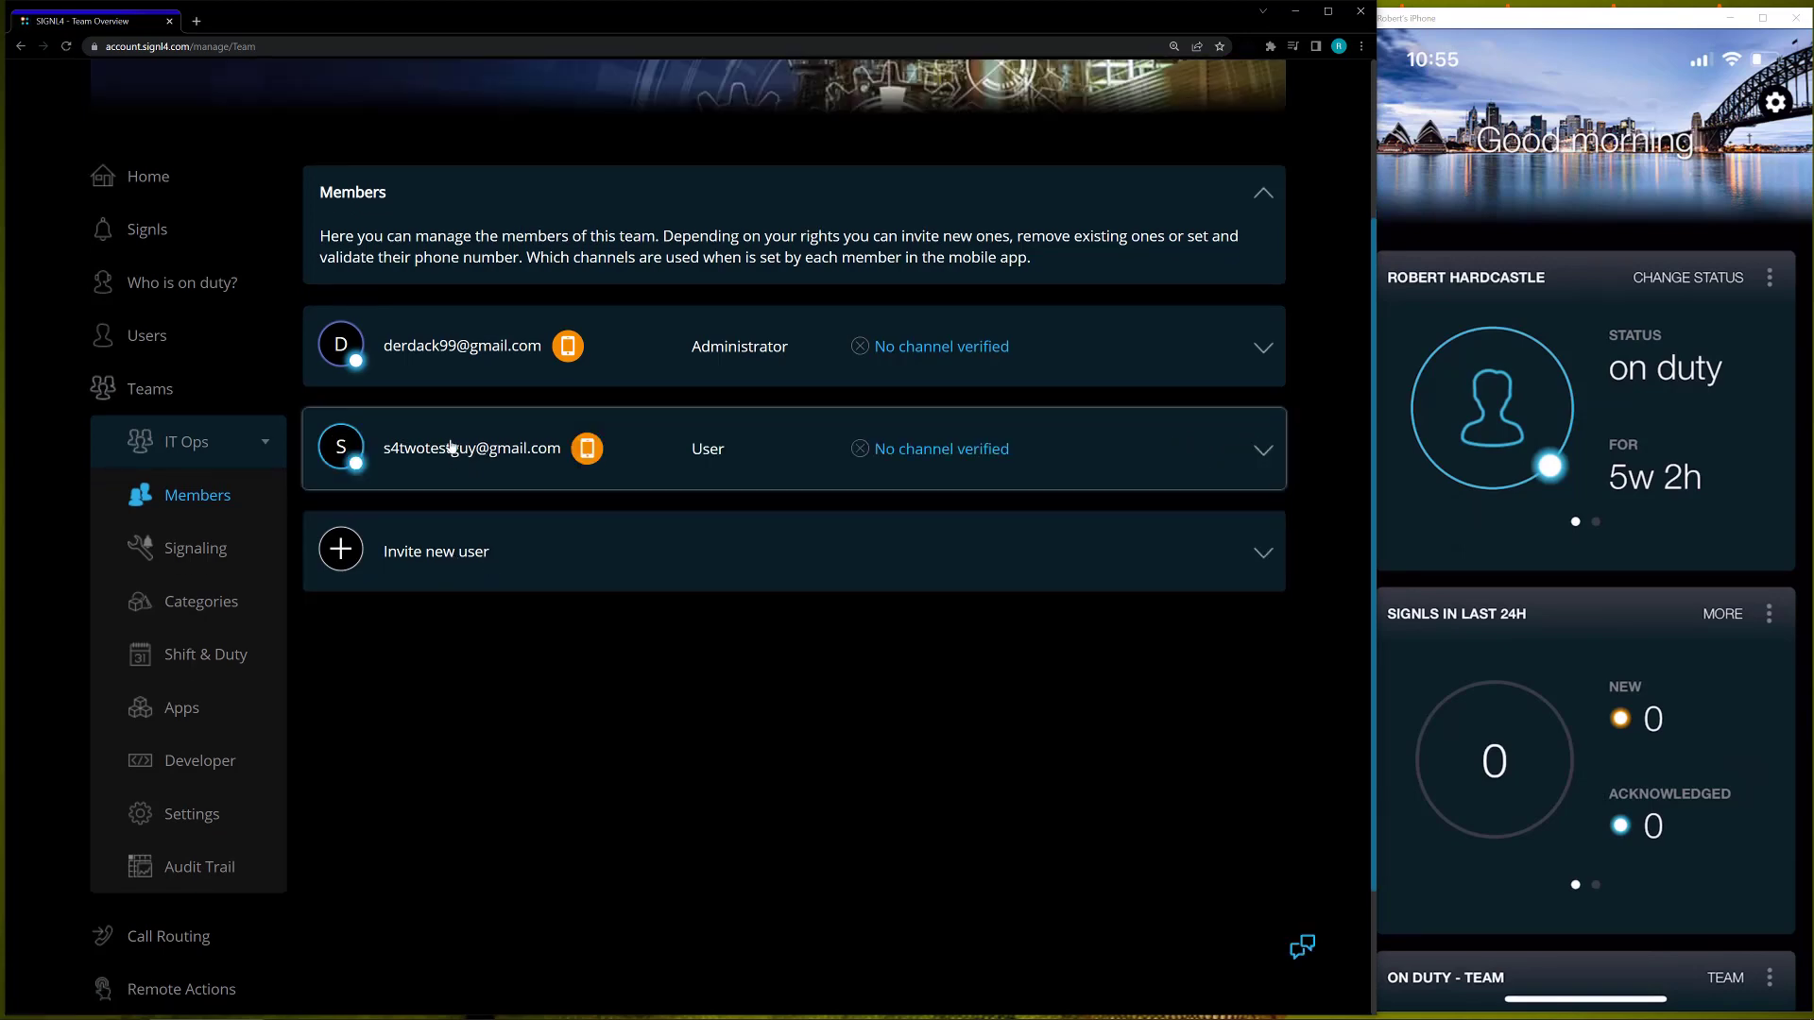
- Expand and collapse the new User-role member's row to check its details
click(709, 450)
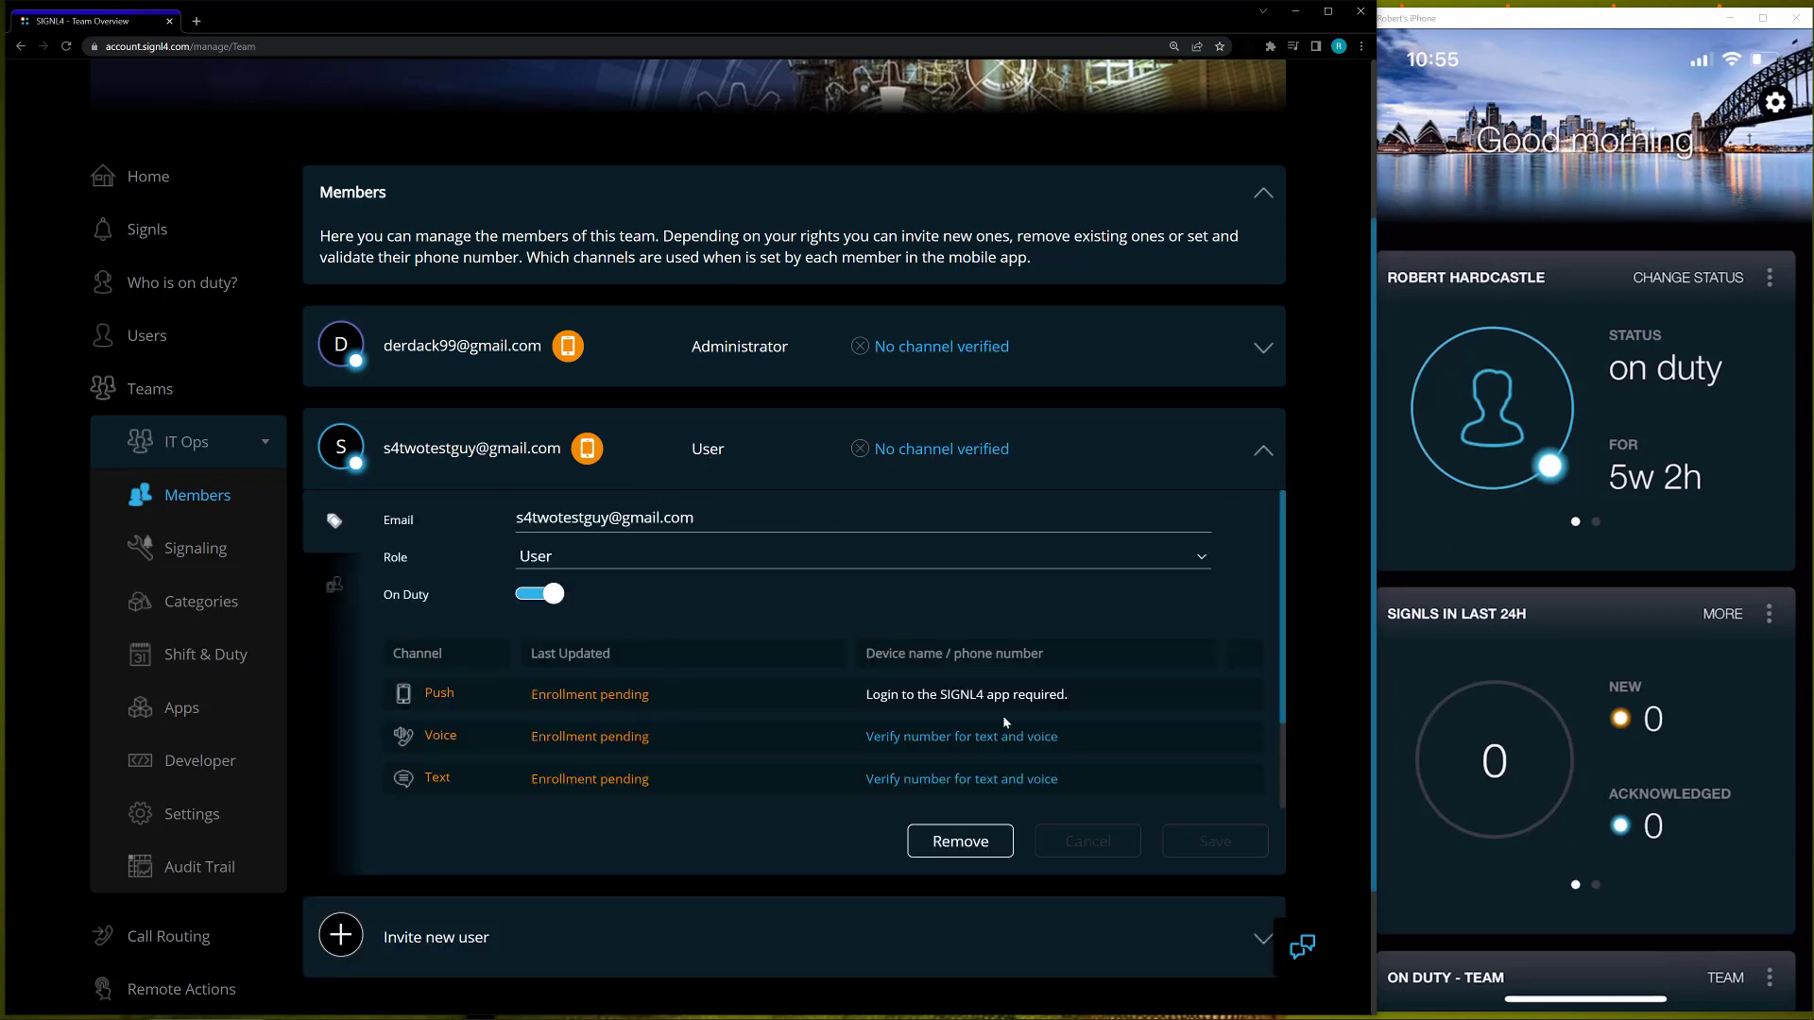
click(772, 452)
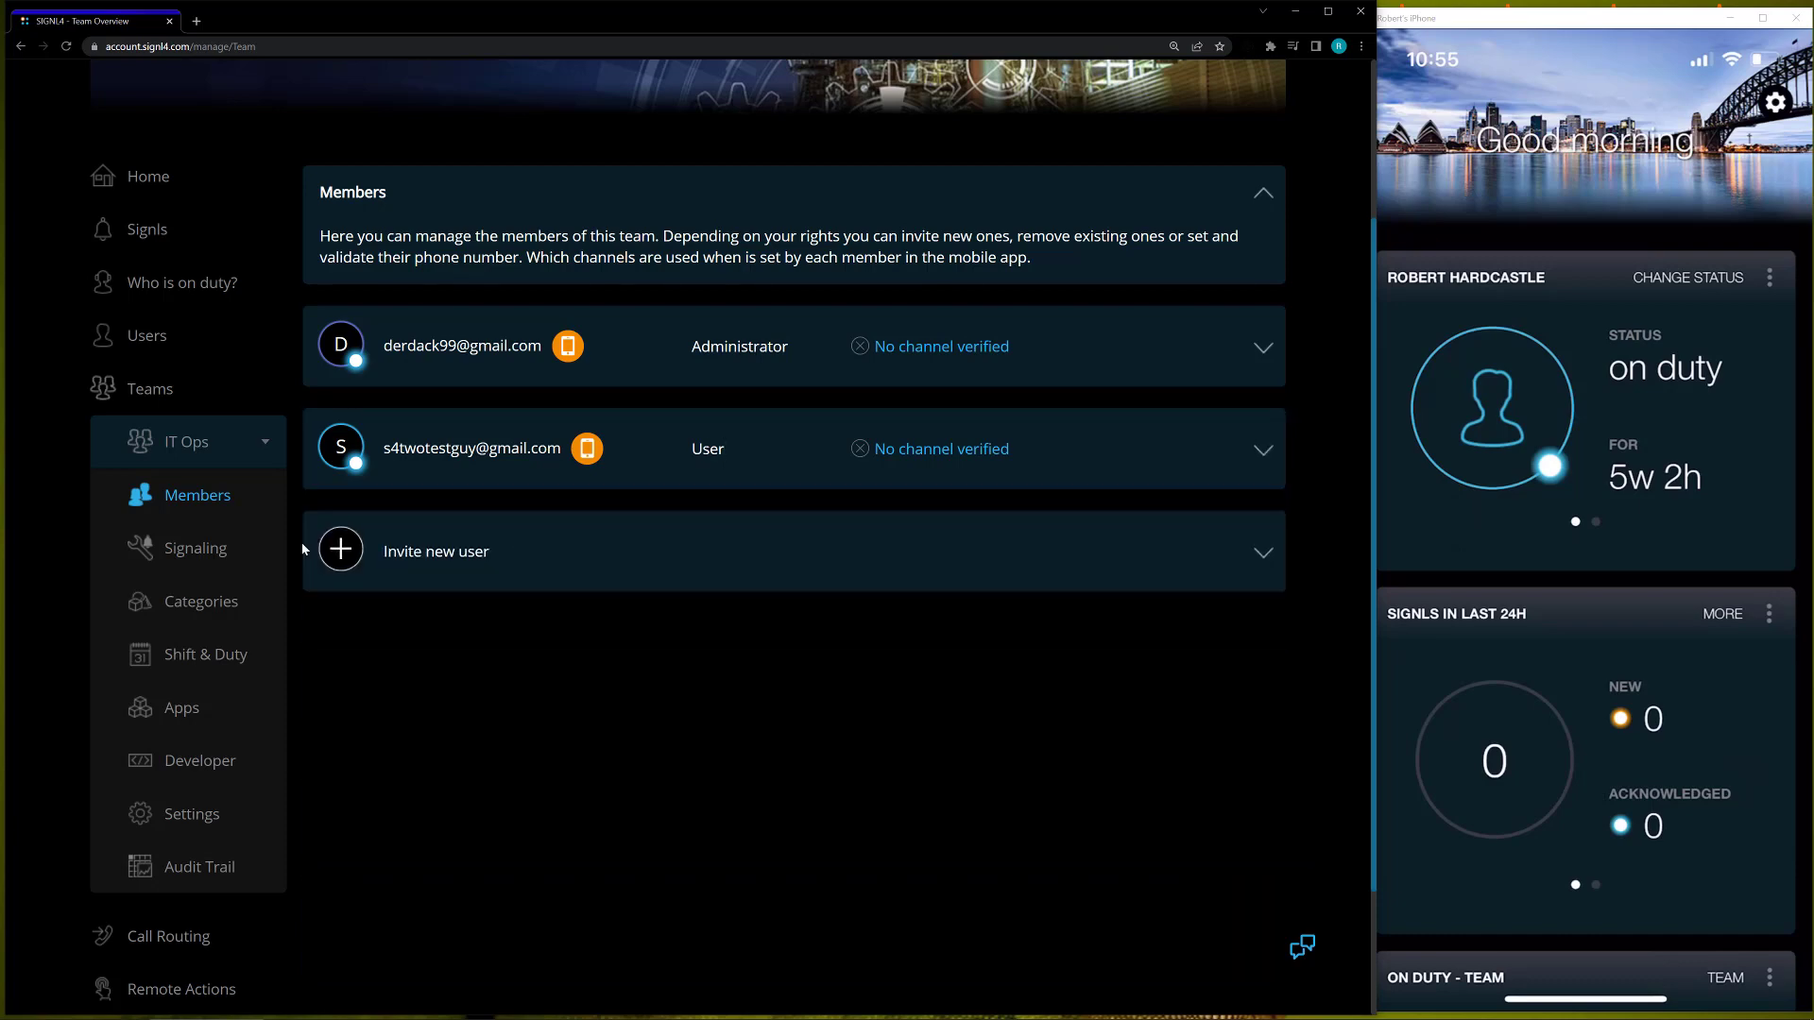
scroll(690, 567, up, 3)
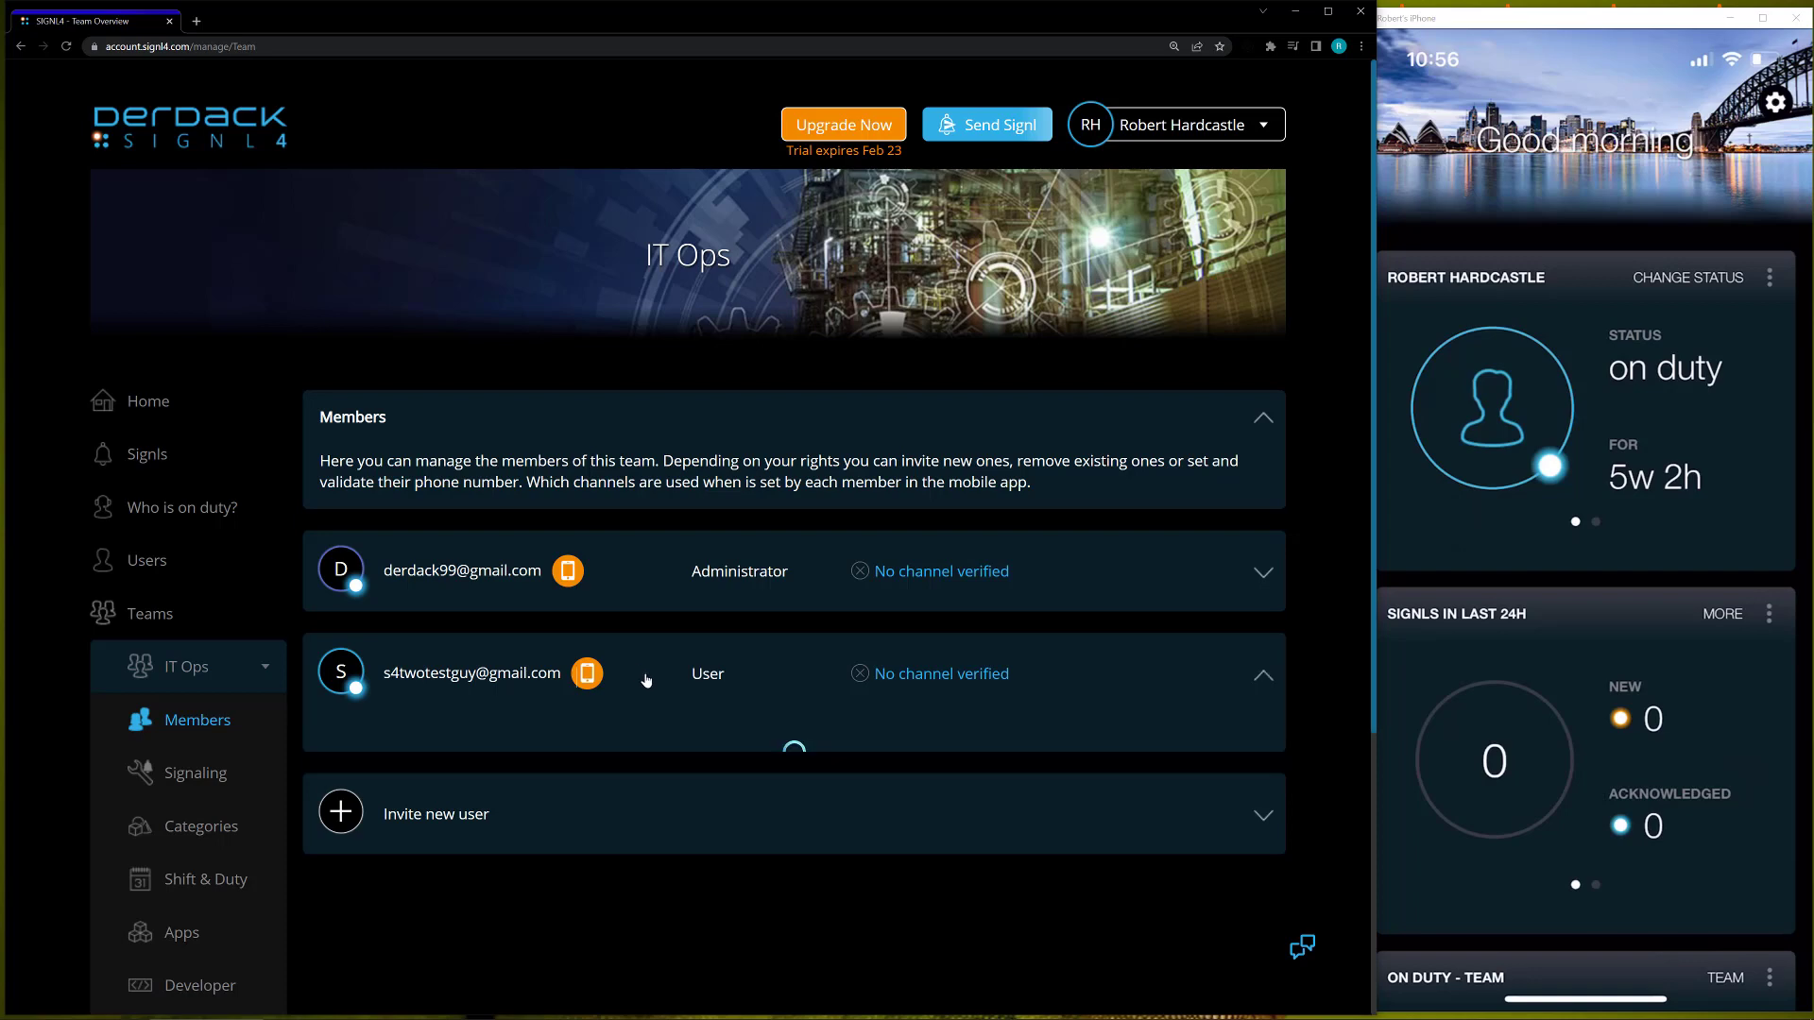
- Inspect the IT Ops members' details, including the Administrator's notification channels
click(647, 681)
click(650, 680)
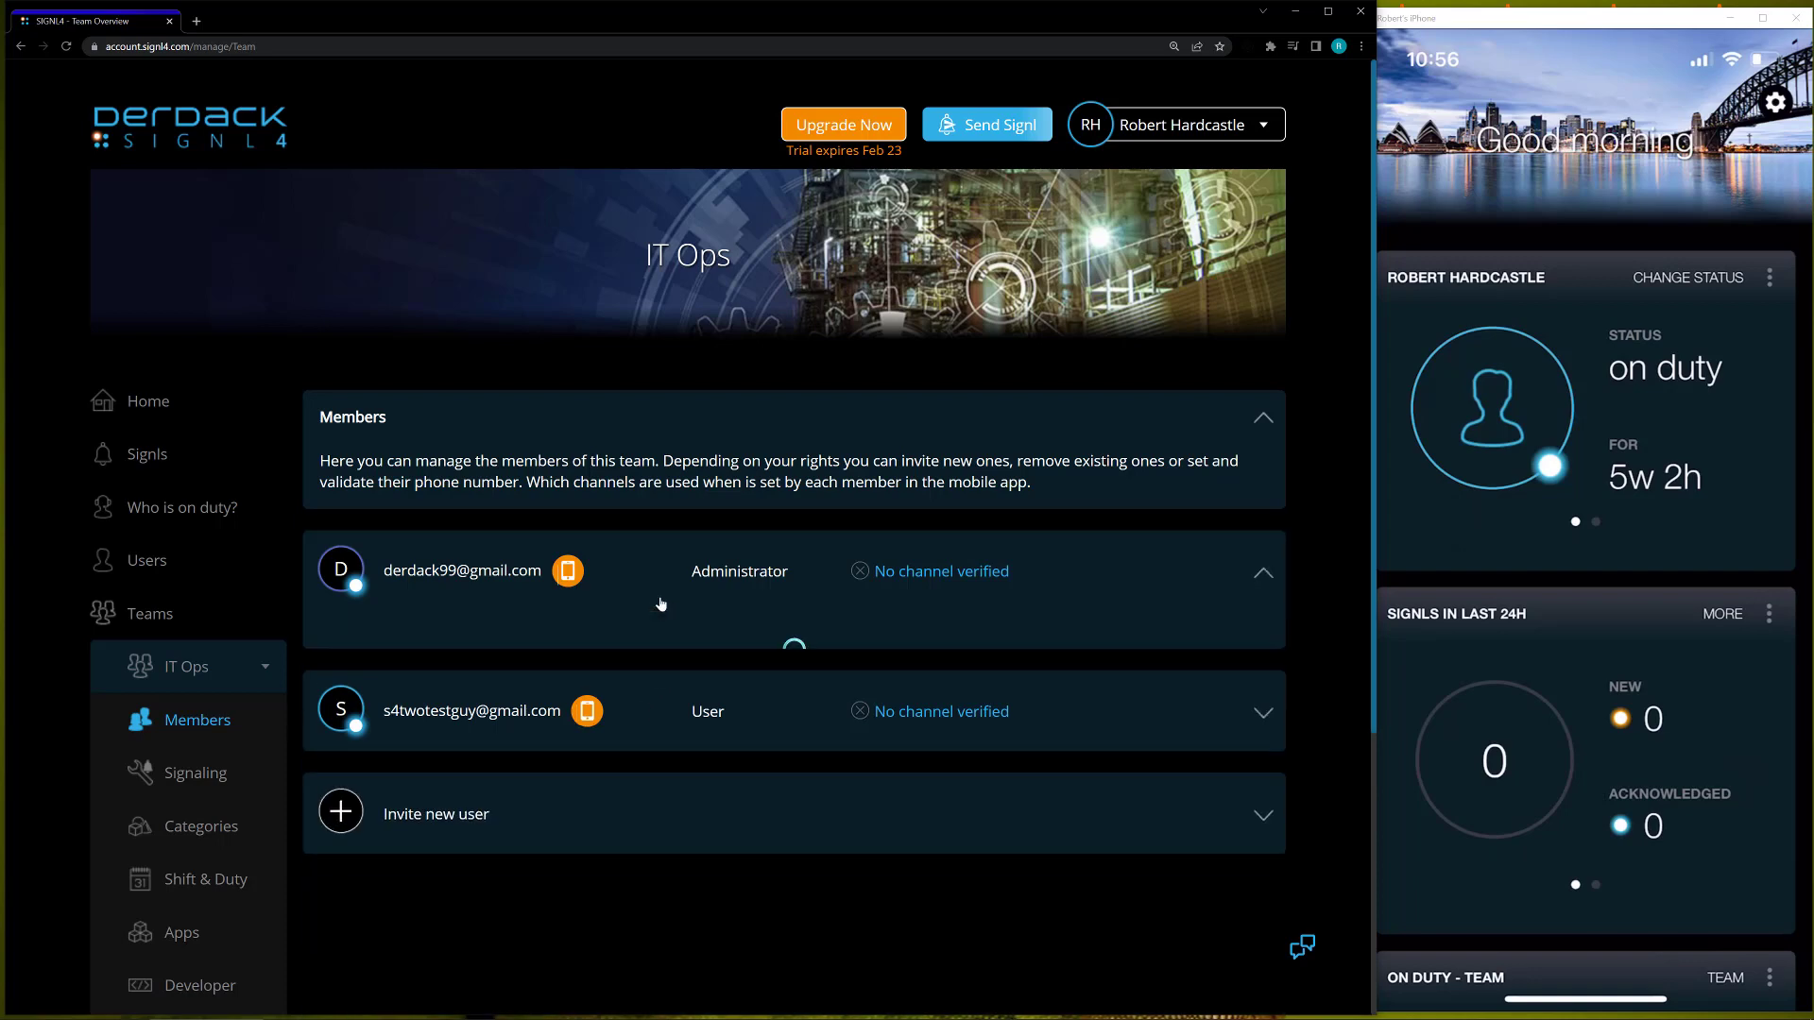
click(662, 605)
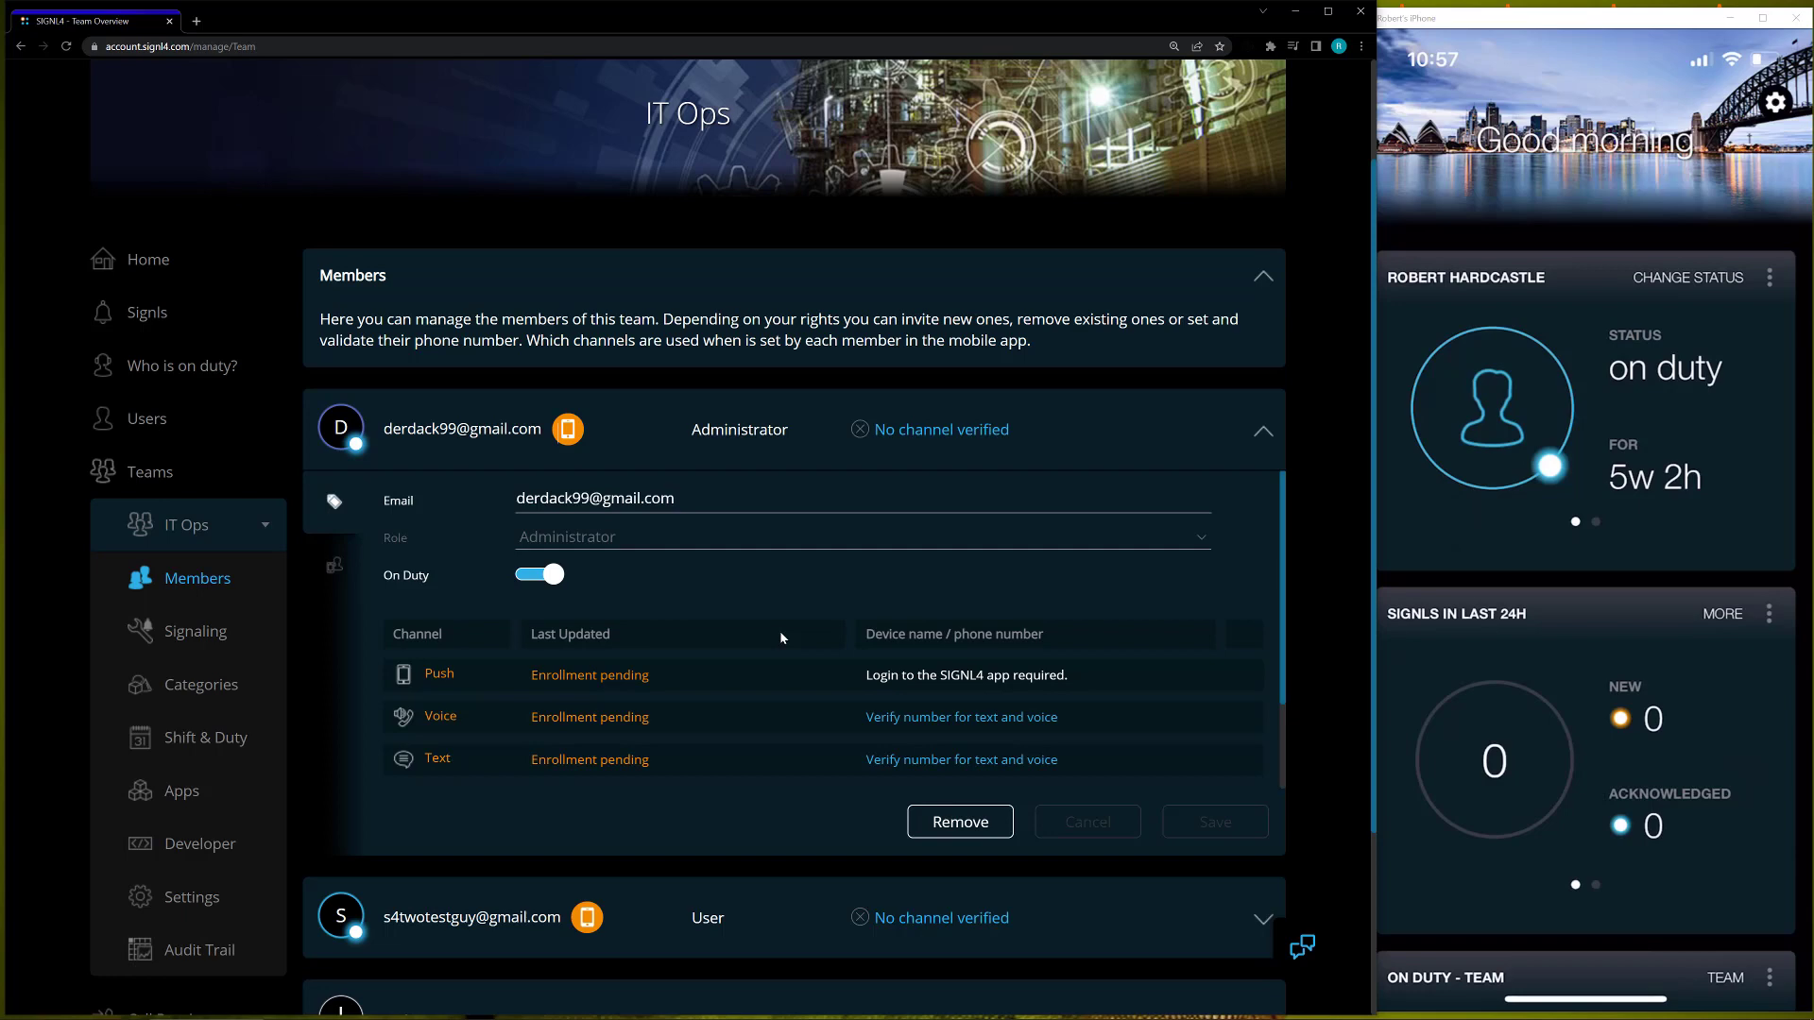
click(661, 921)
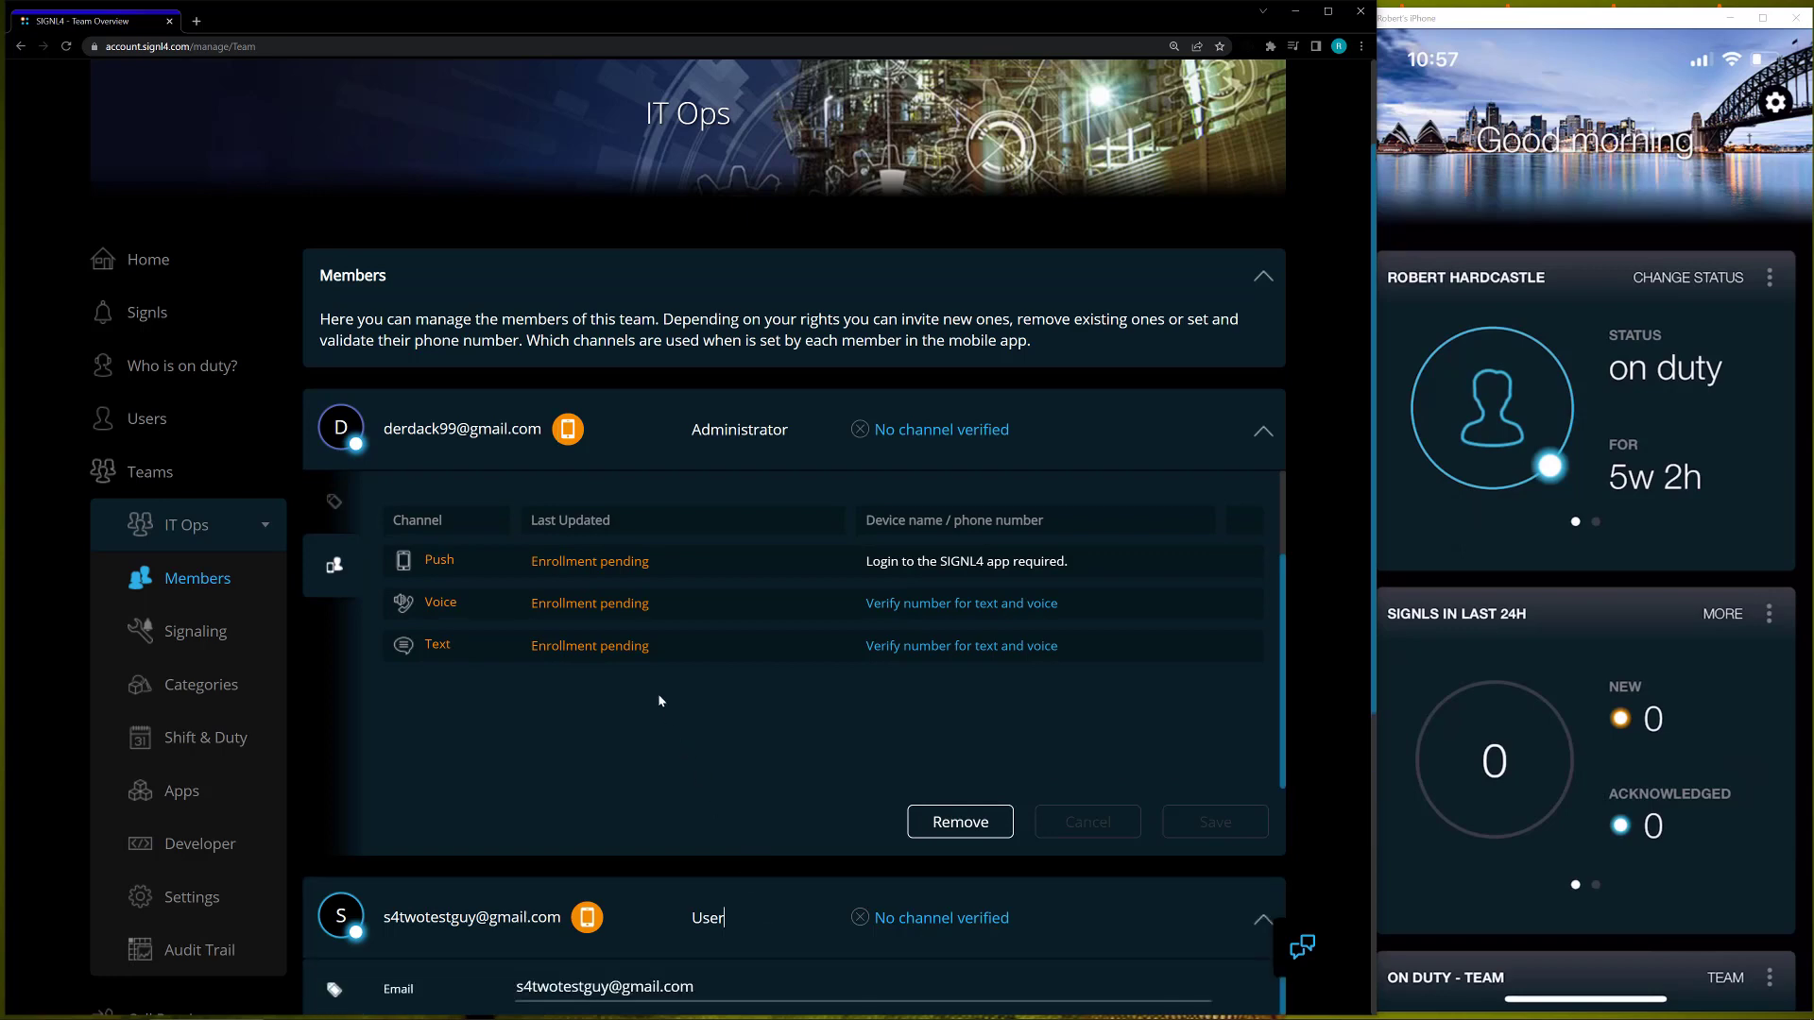
- Attempt to remove the User-role member from IT Ops and confirm, which gets refused
scroll(650, 659, down, 3)
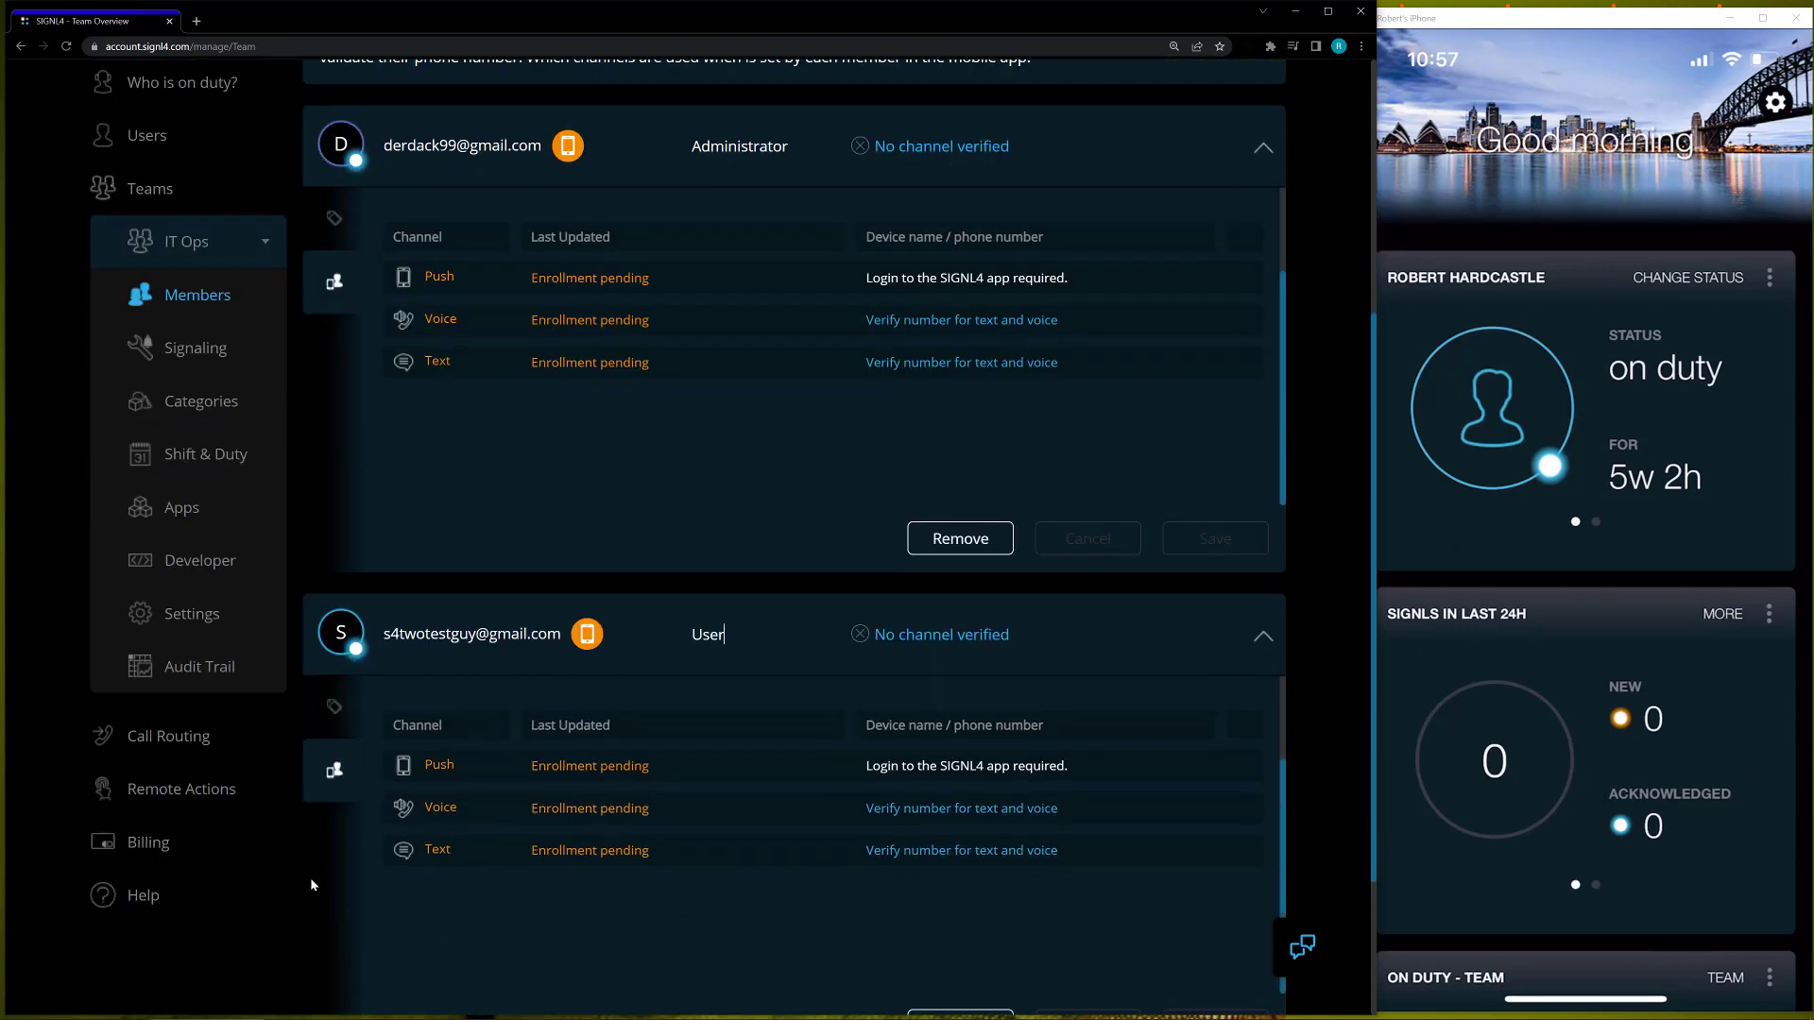
scroll(322, 855, down, 2)
scroll(328, 855, down, 1)
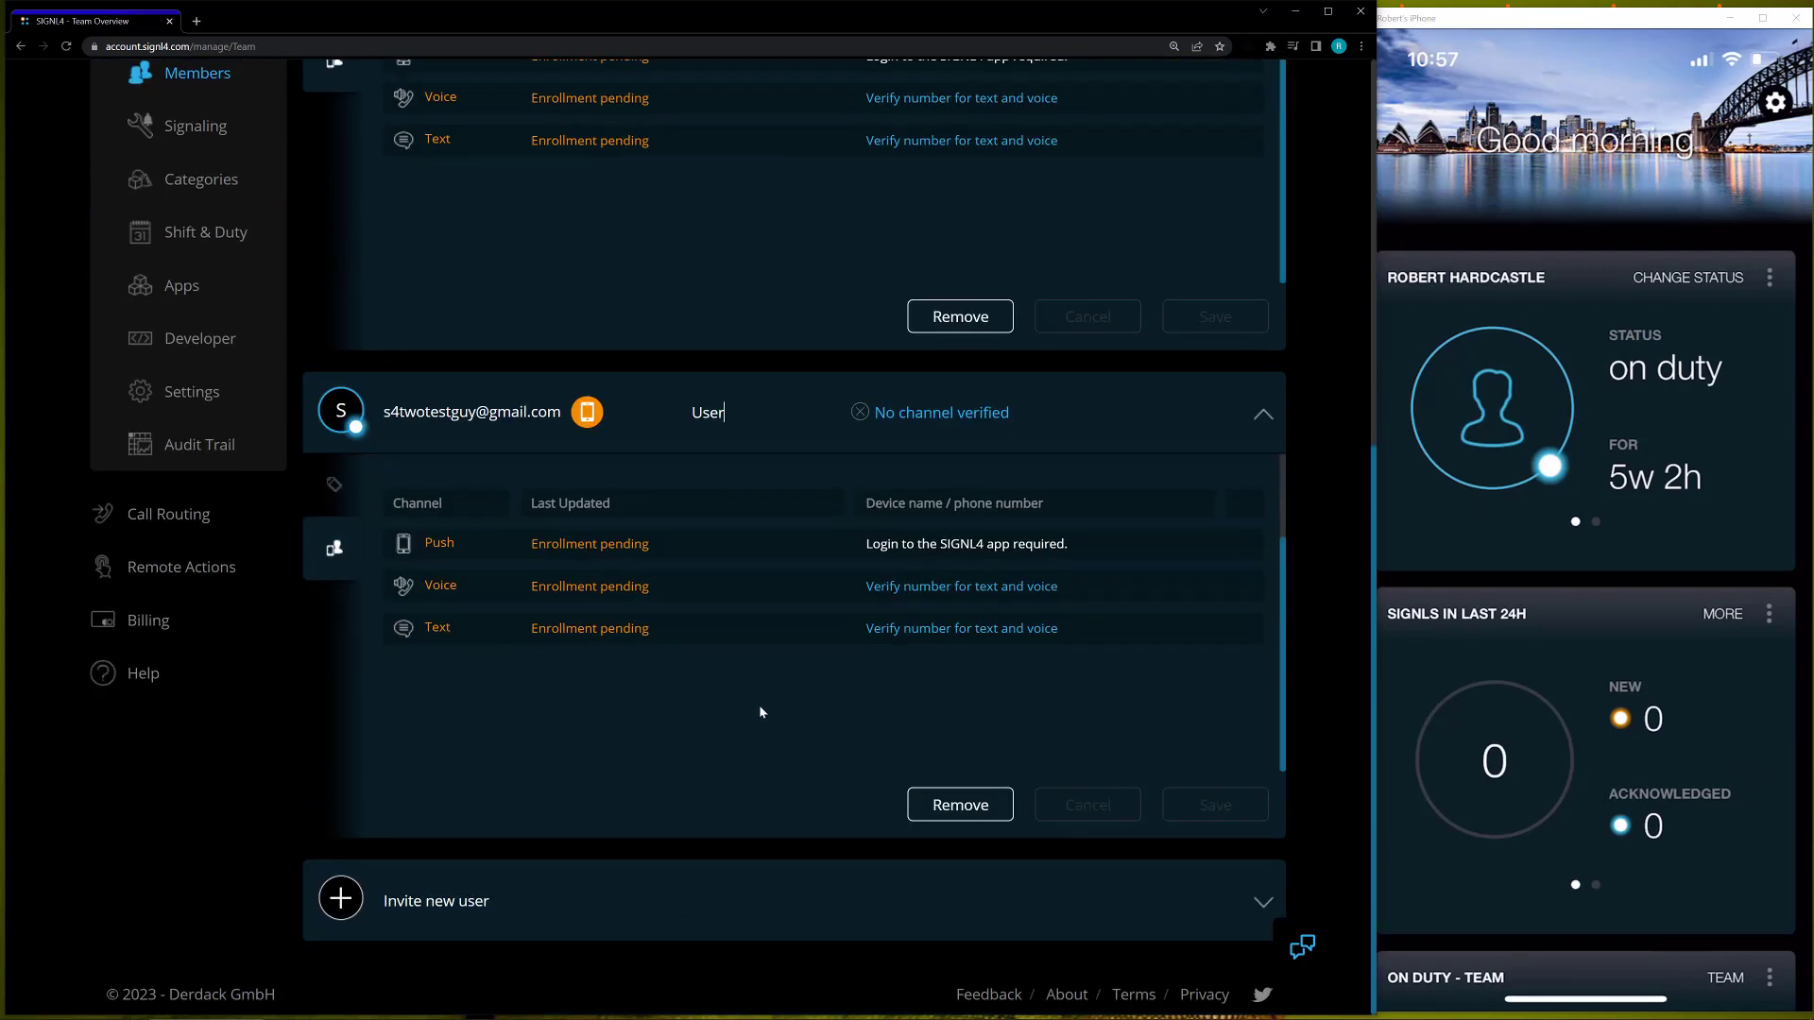
click(990, 819)
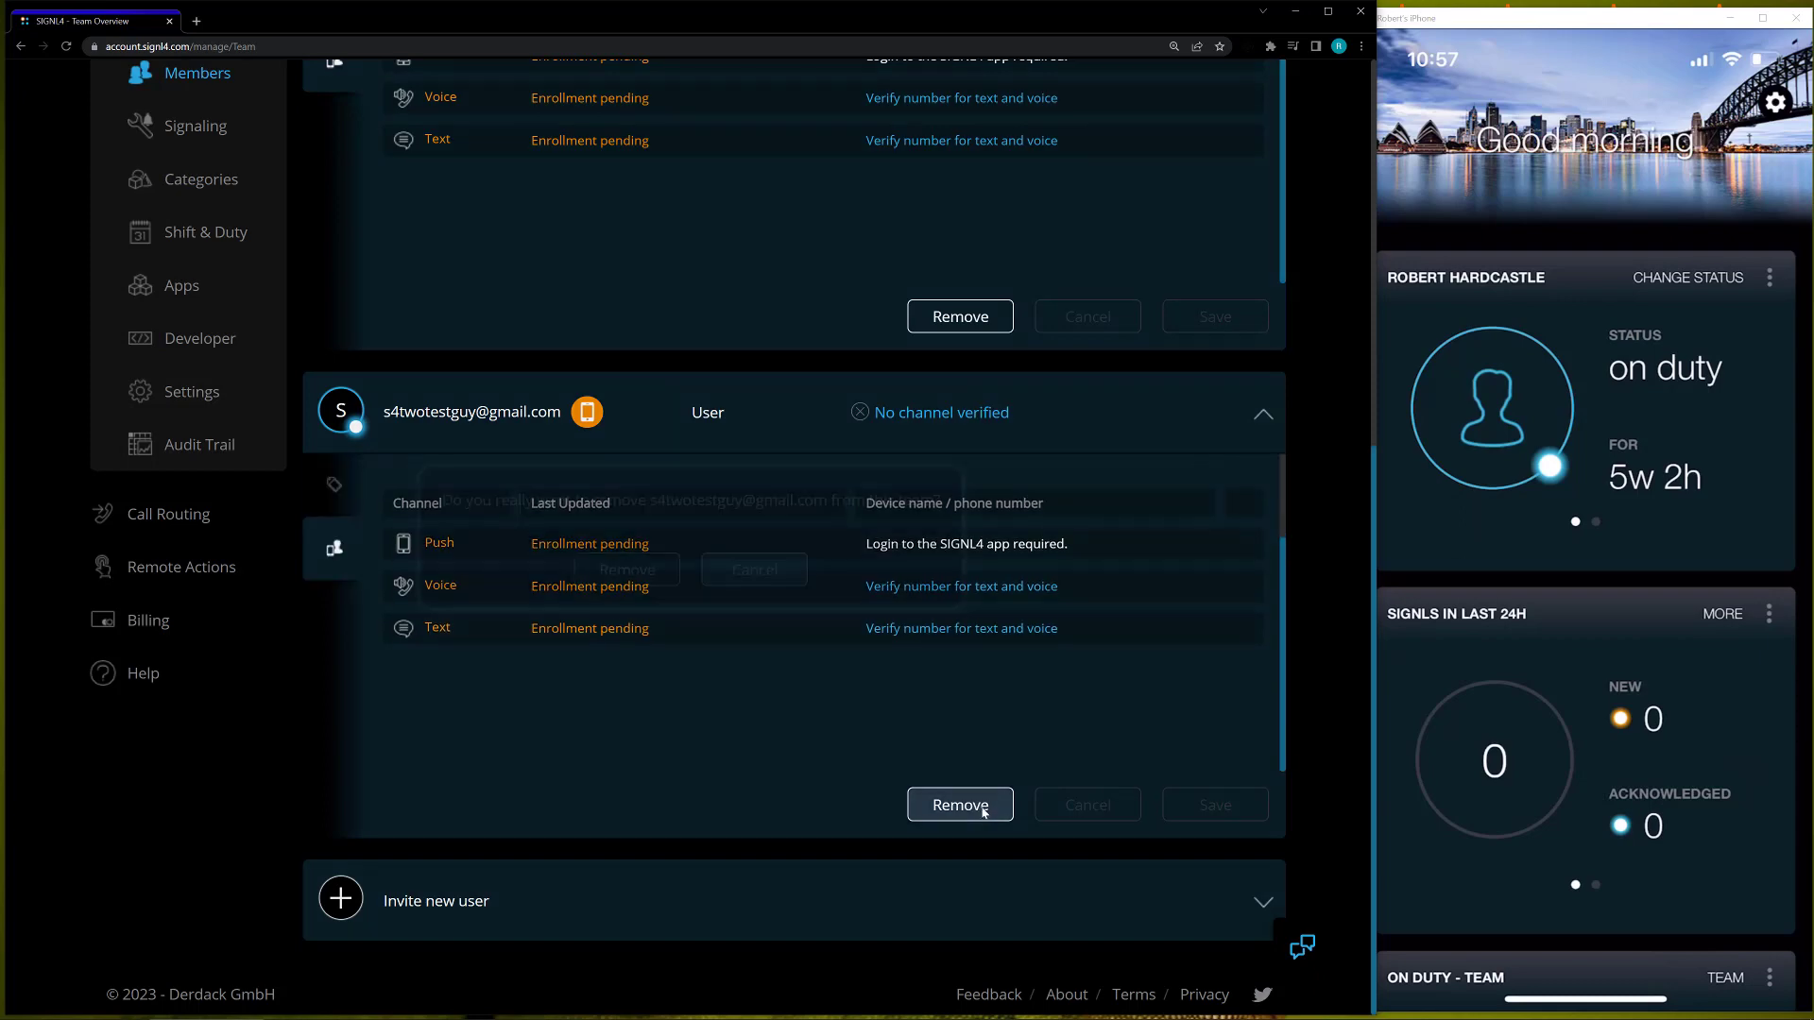
click(646, 570)
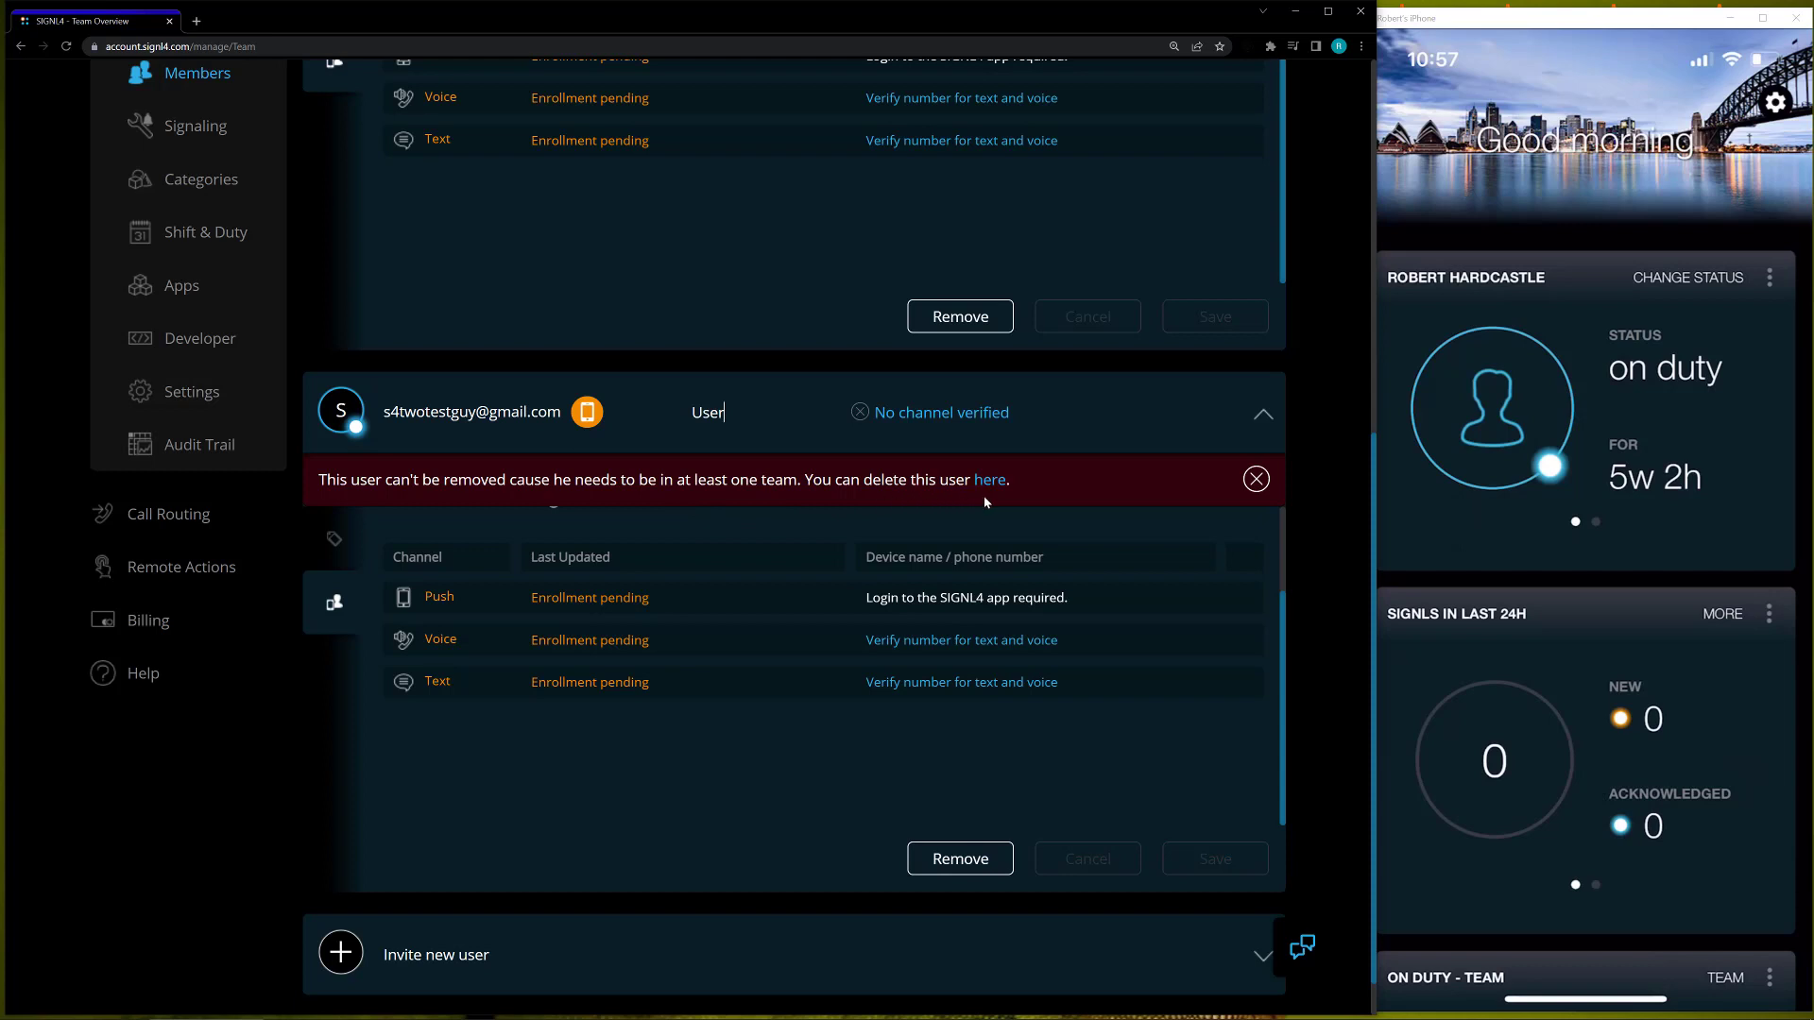
- Dismiss the error, remove the Administrator member from IT Ops, and return to the Teams overview
click(1254, 480)
scroll(722, 609, up, 3)
scroll(708, 645, up, 1)
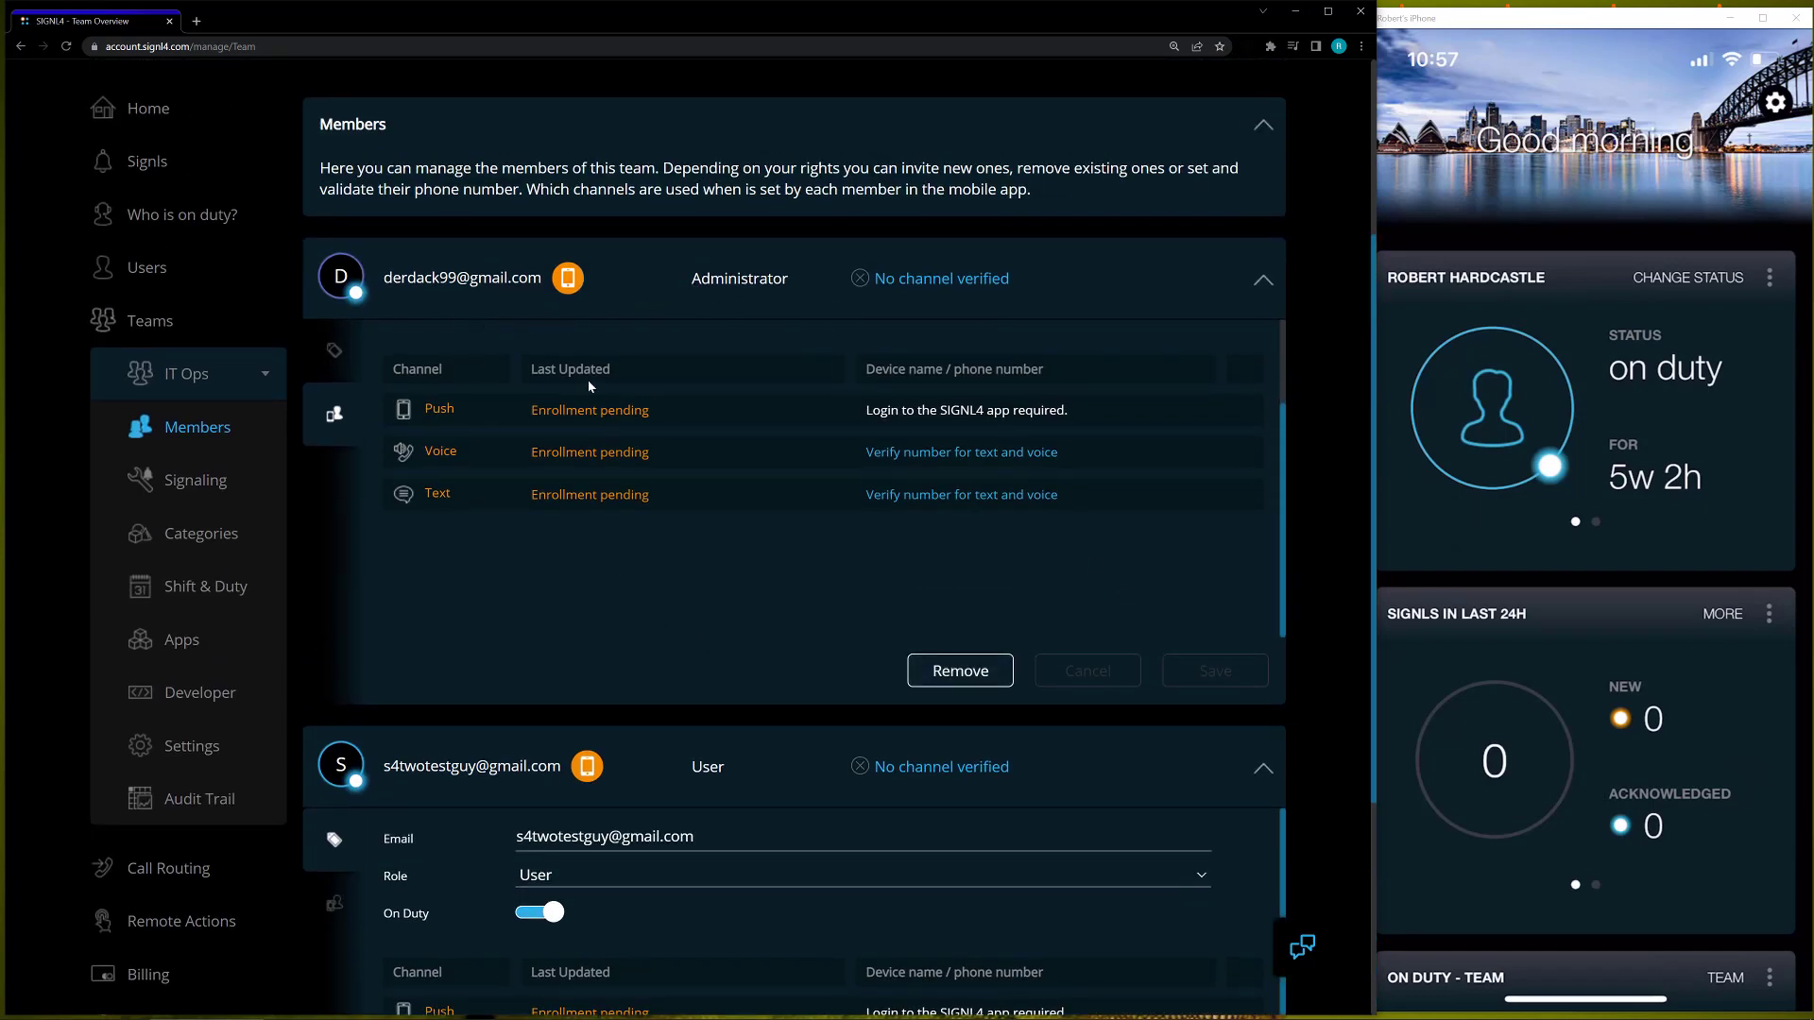
click(952, 682)
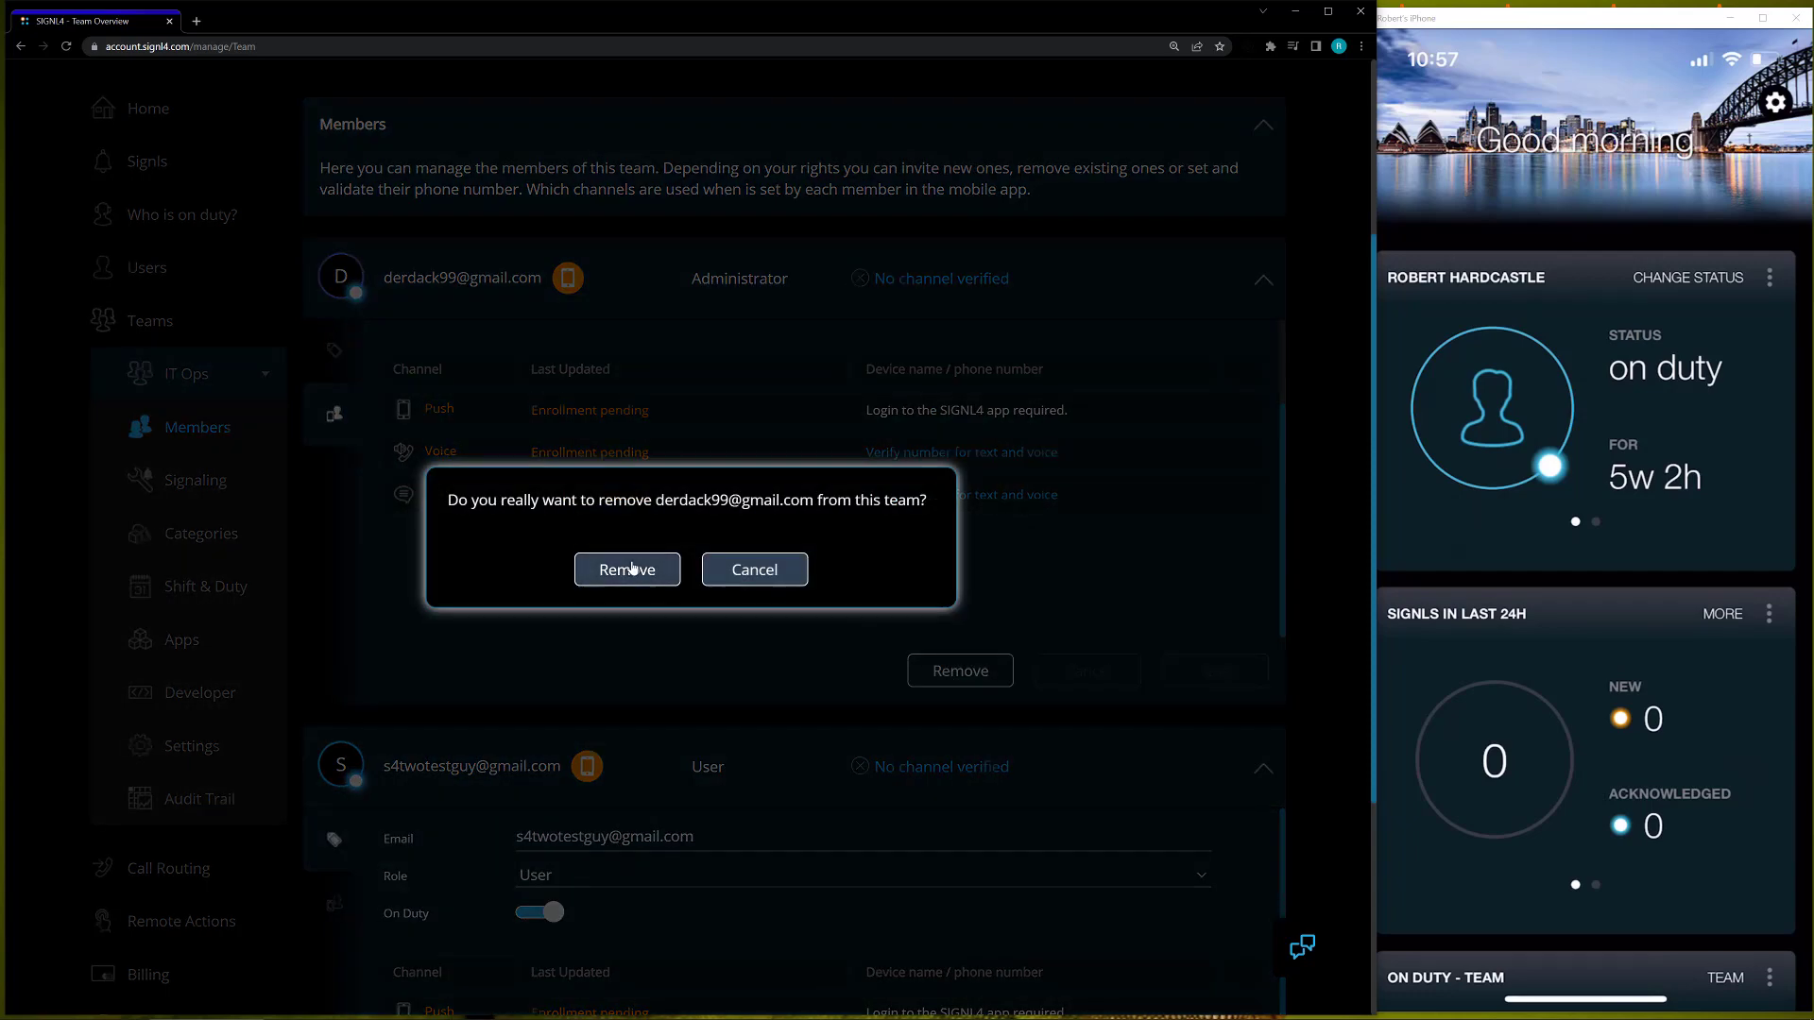
click(628, 569)
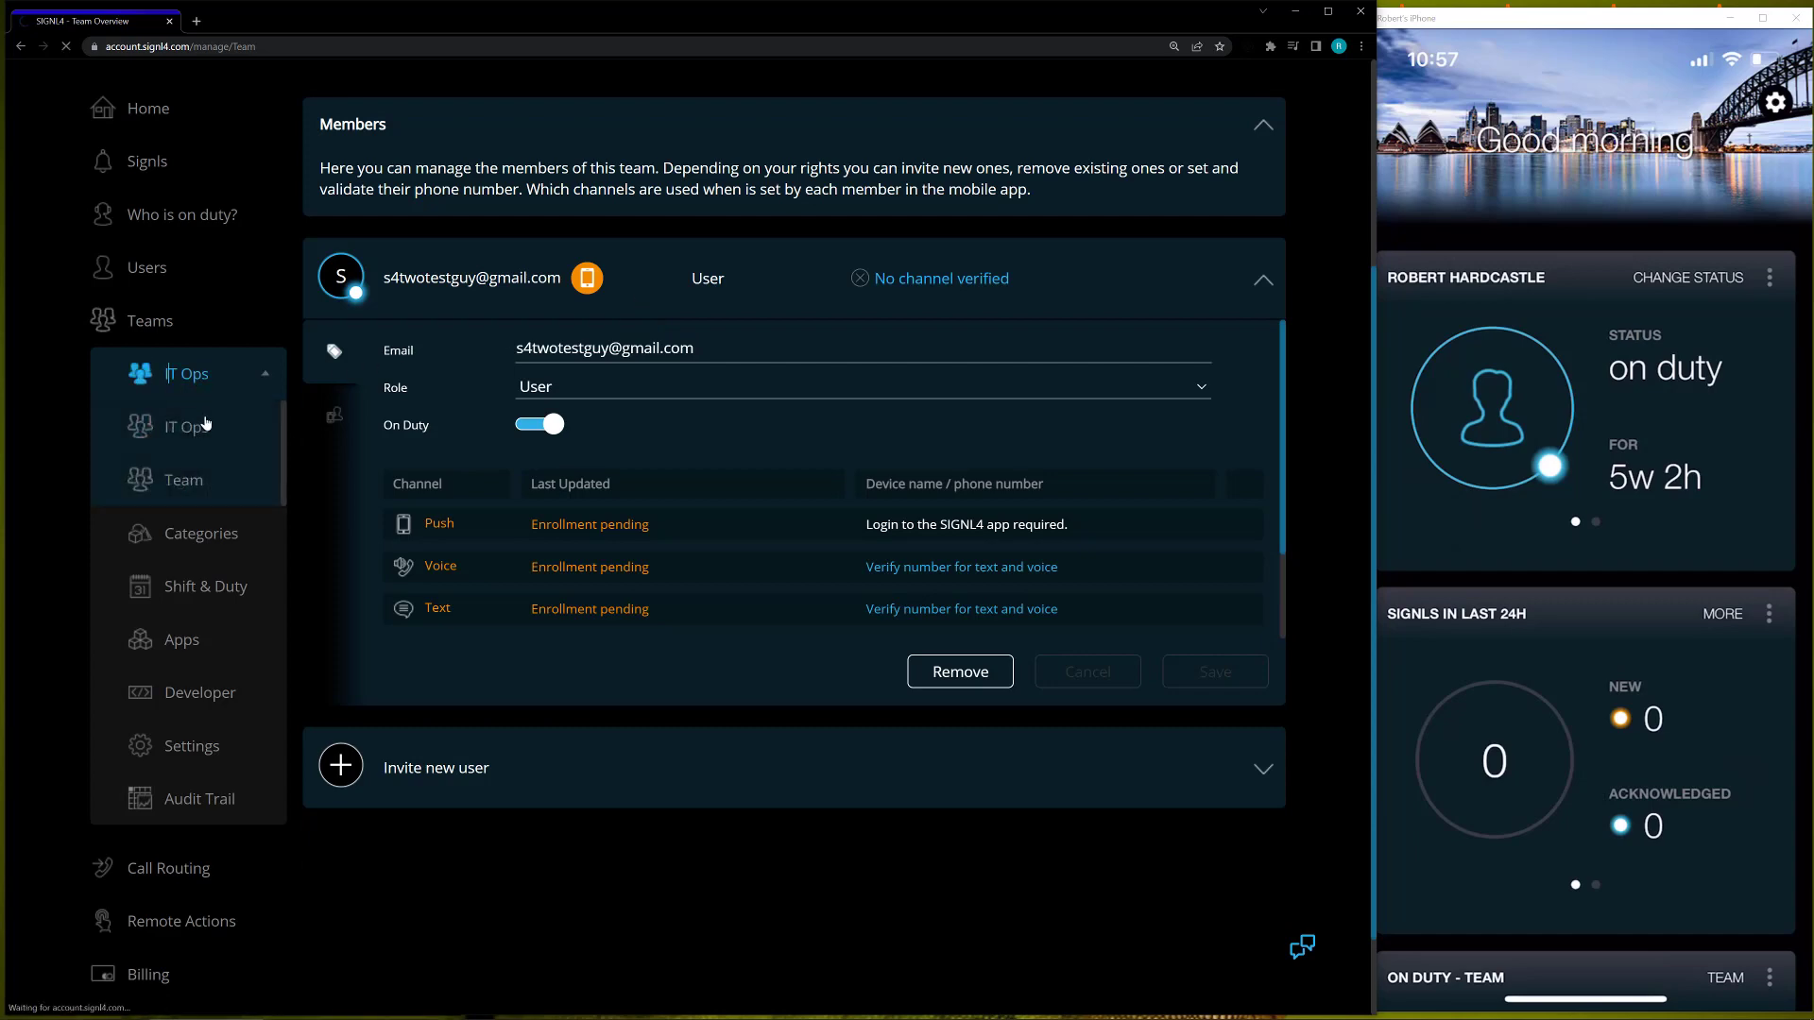
click(141, 427)
click(142, 615)
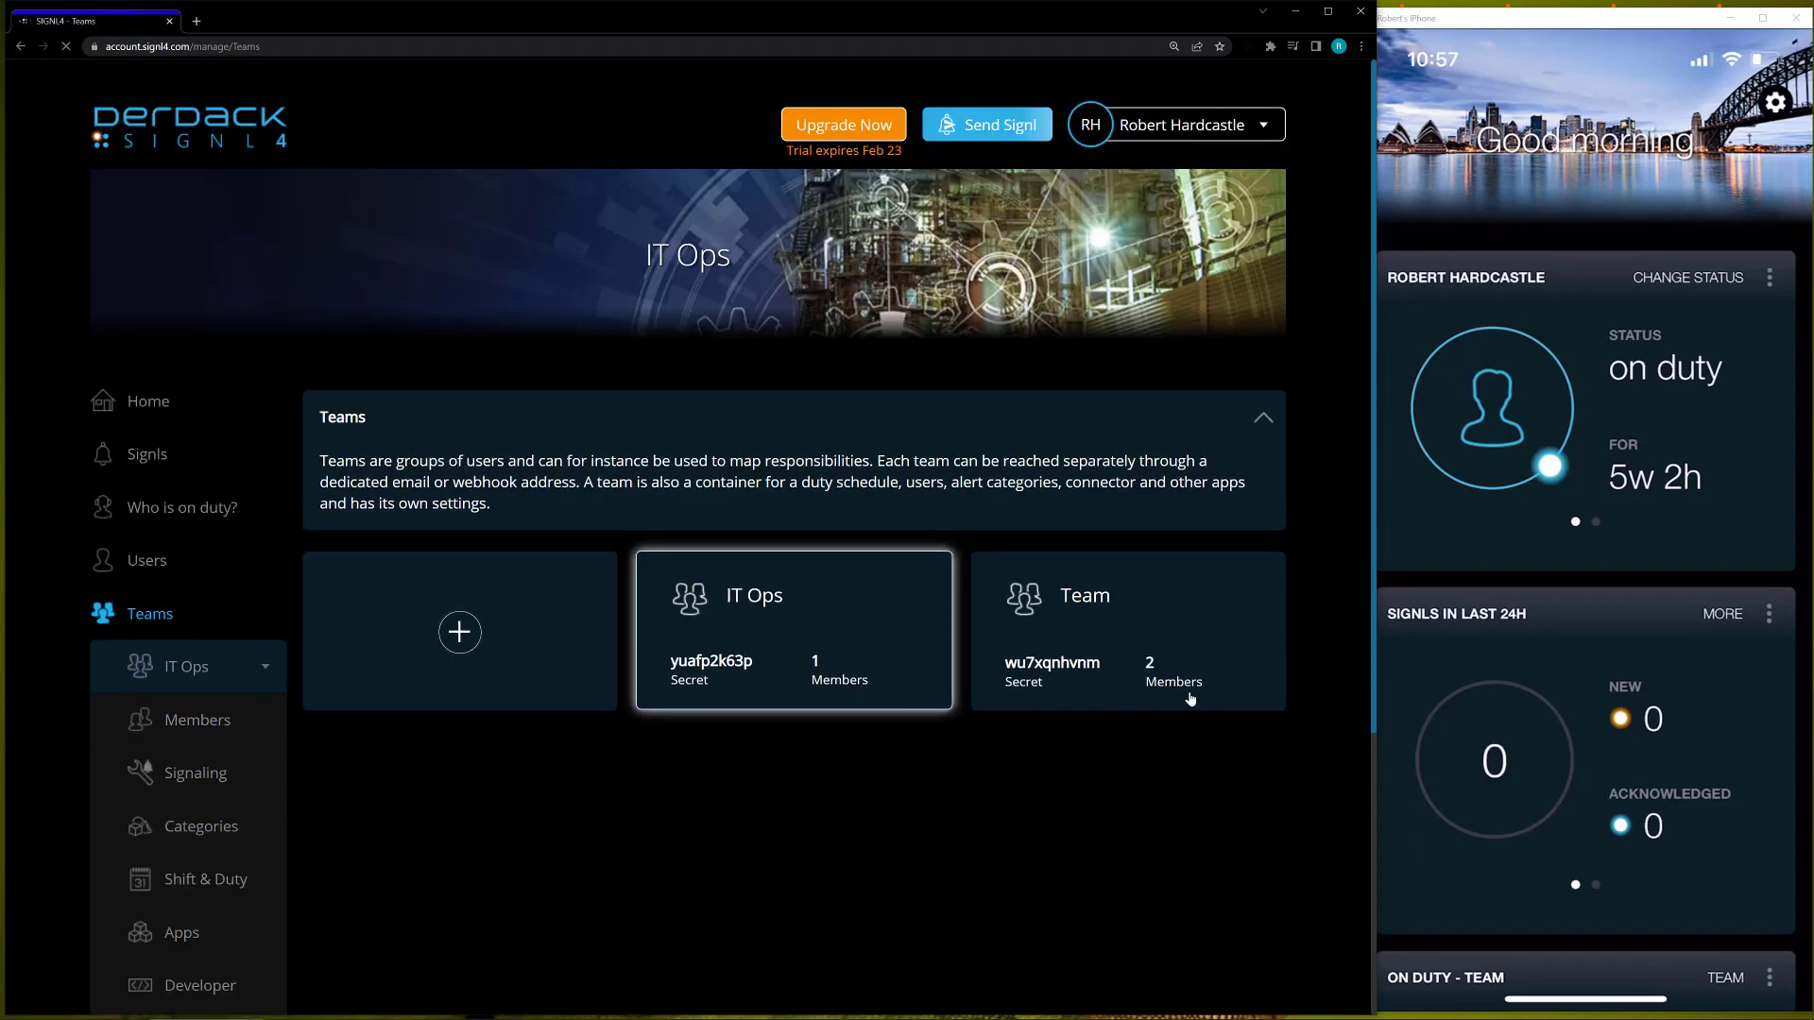
- Review the Team card's details, then switch to the Users directory listing all three users
click(1123, 648)
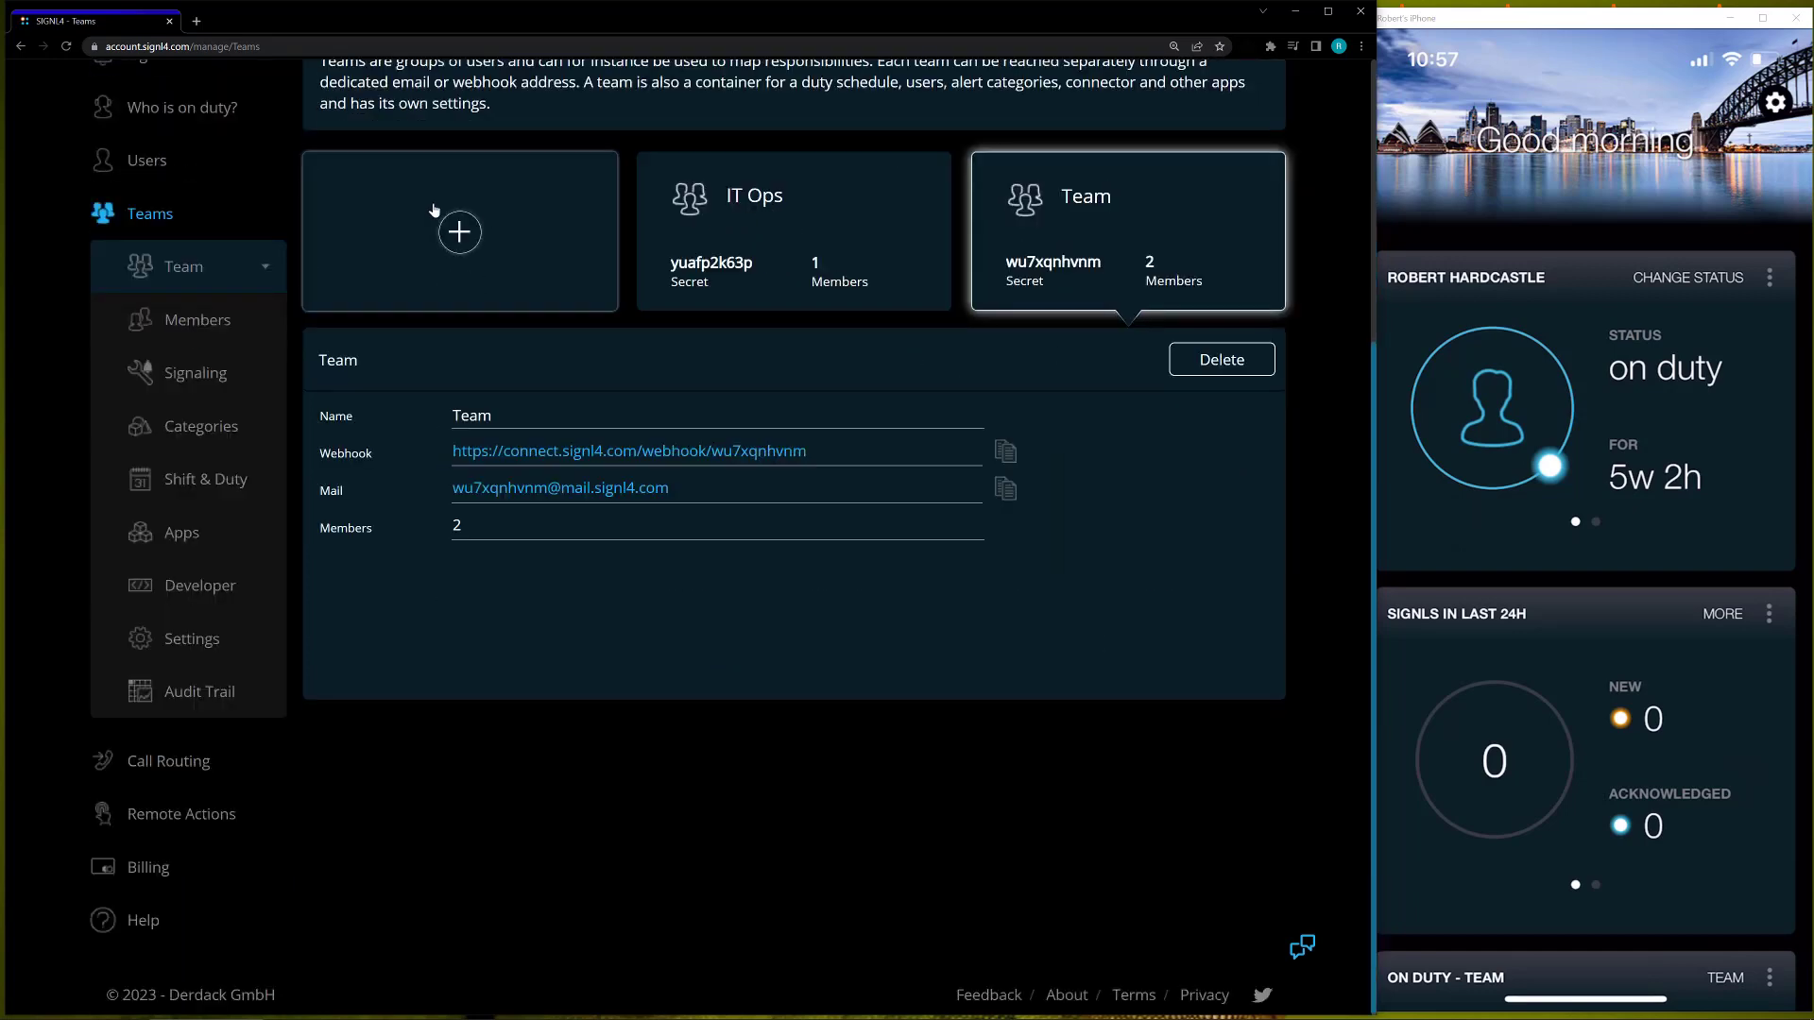
scroll(784, 227, up, 2)
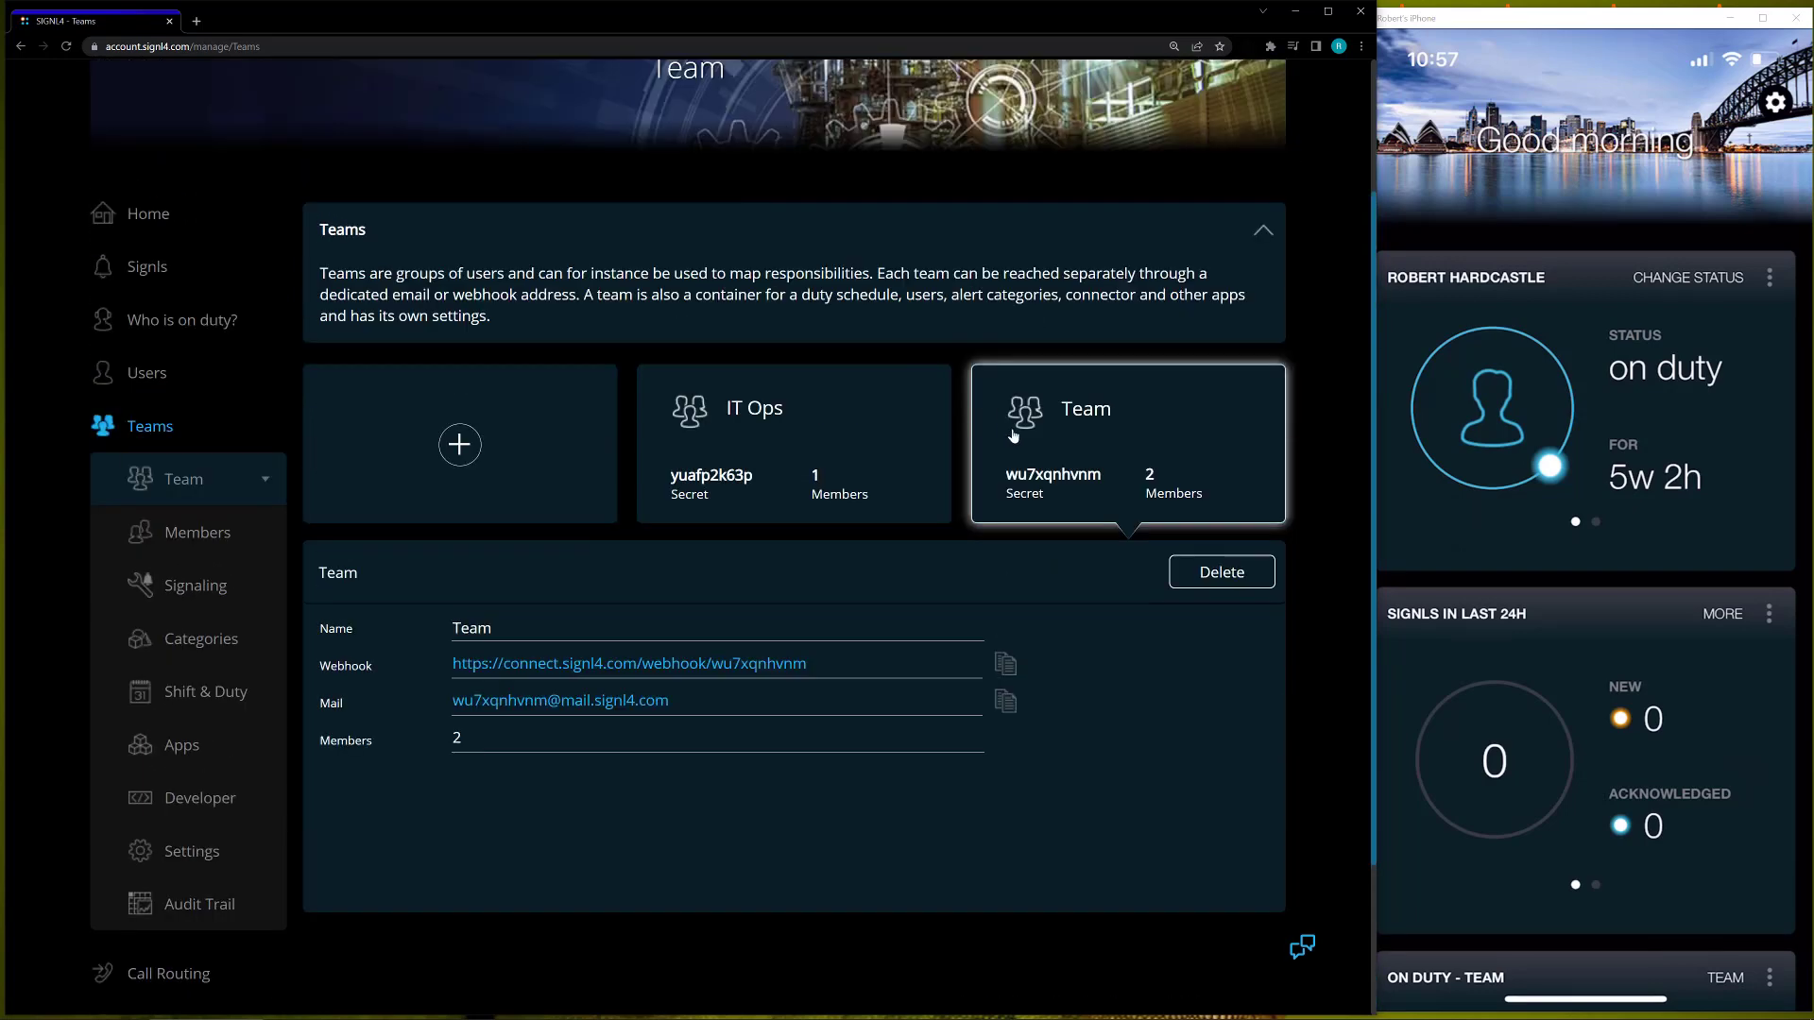
click(168, 379)
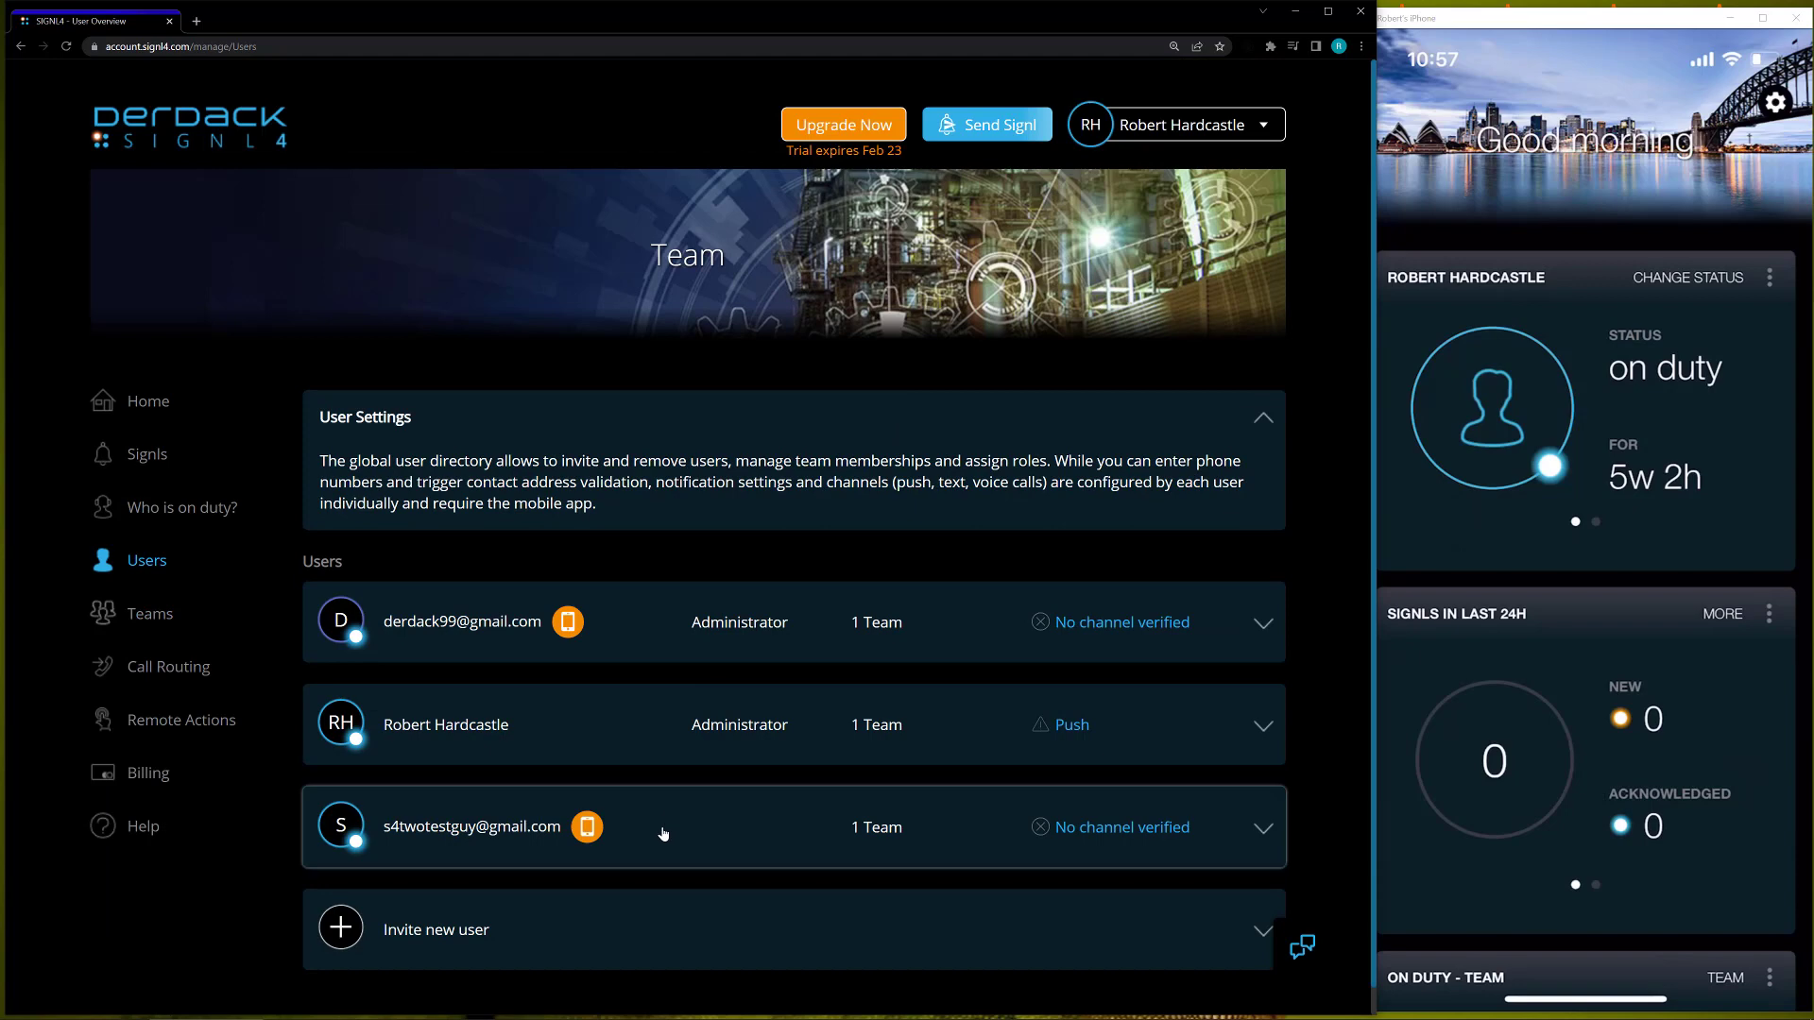
- Delete the regular IT Ops test user, leaving only the two Administrators
scroll(666, 832, down, 1)
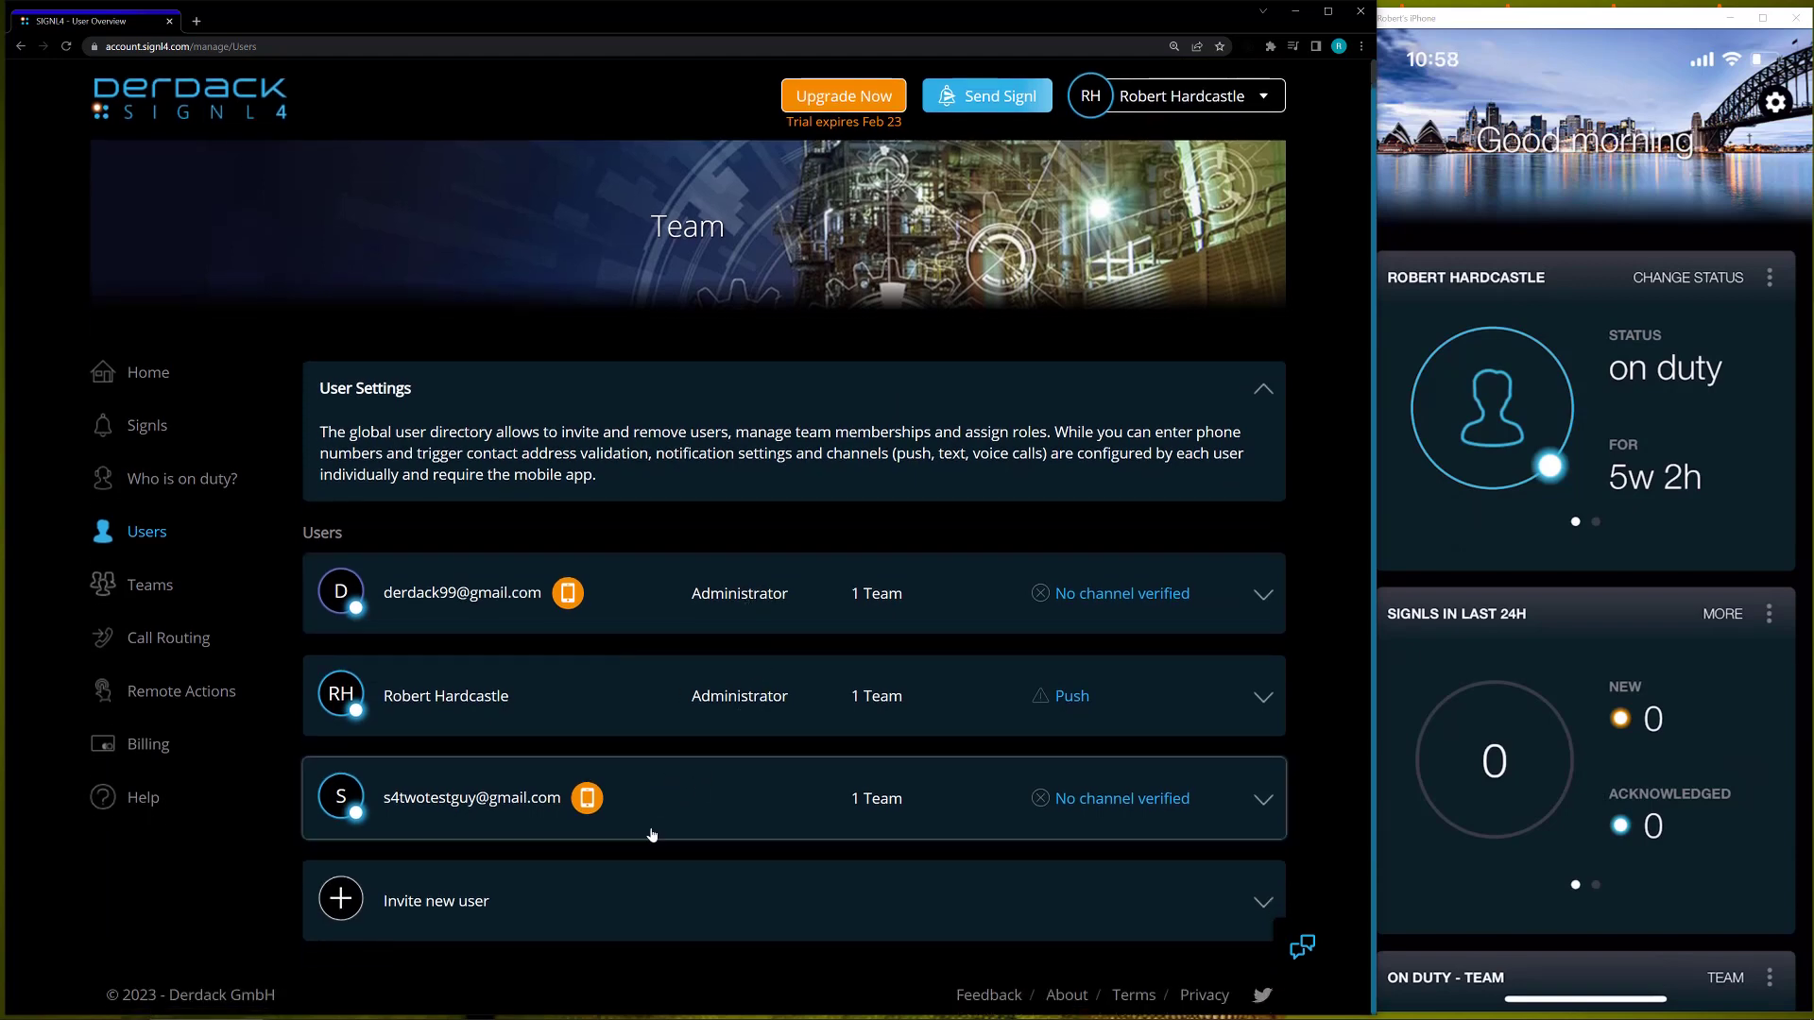
click(682, 825)
scroll(772, 762, down, 3)
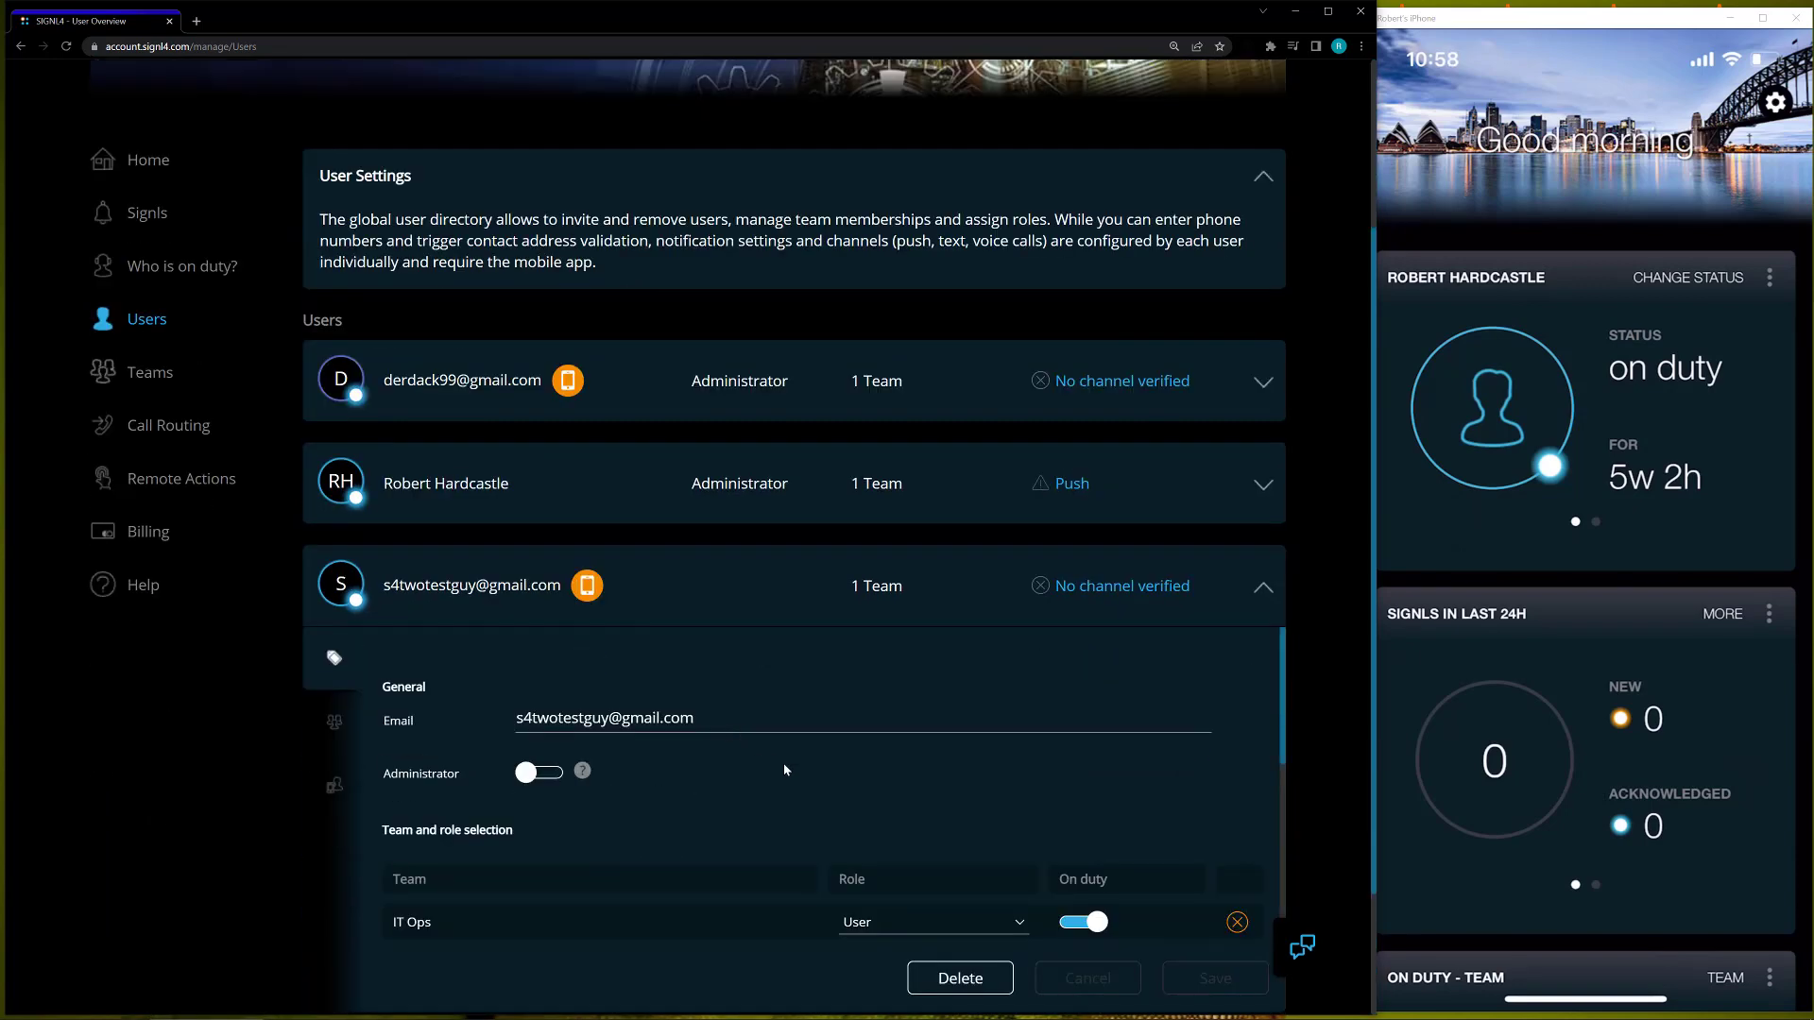
scroll(851, 816, down, 1)
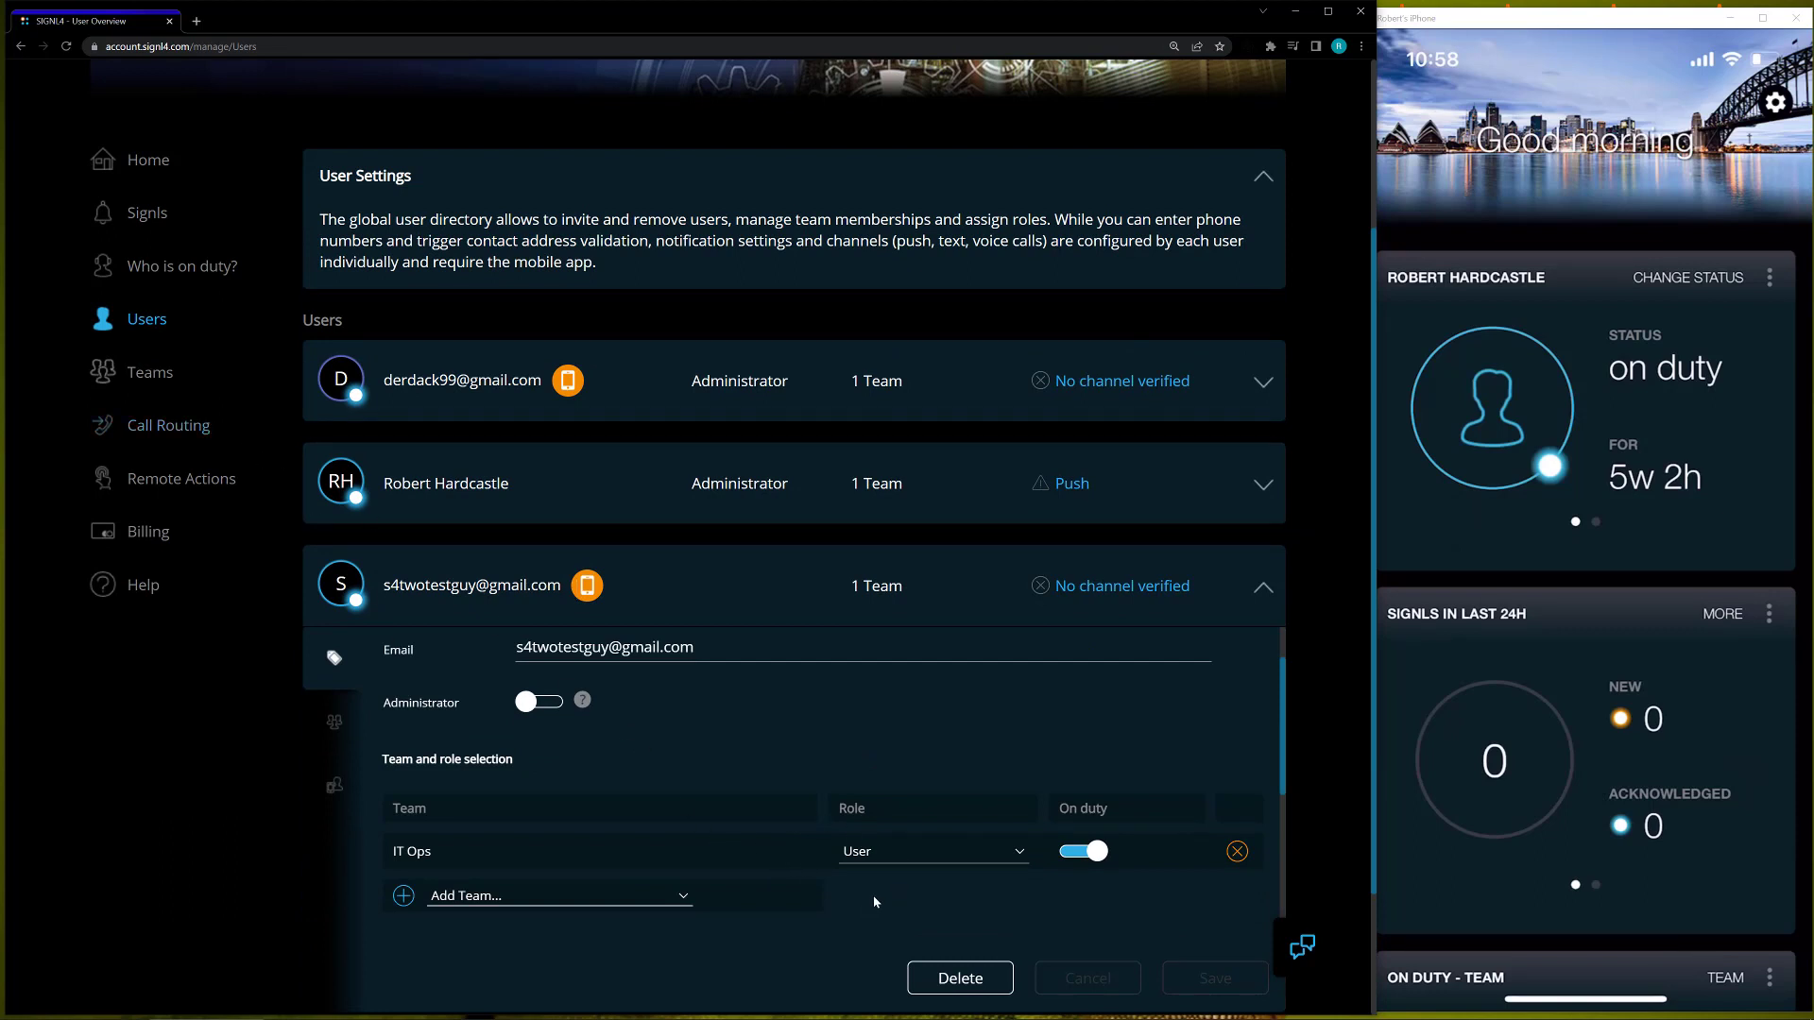
click(938, 975)
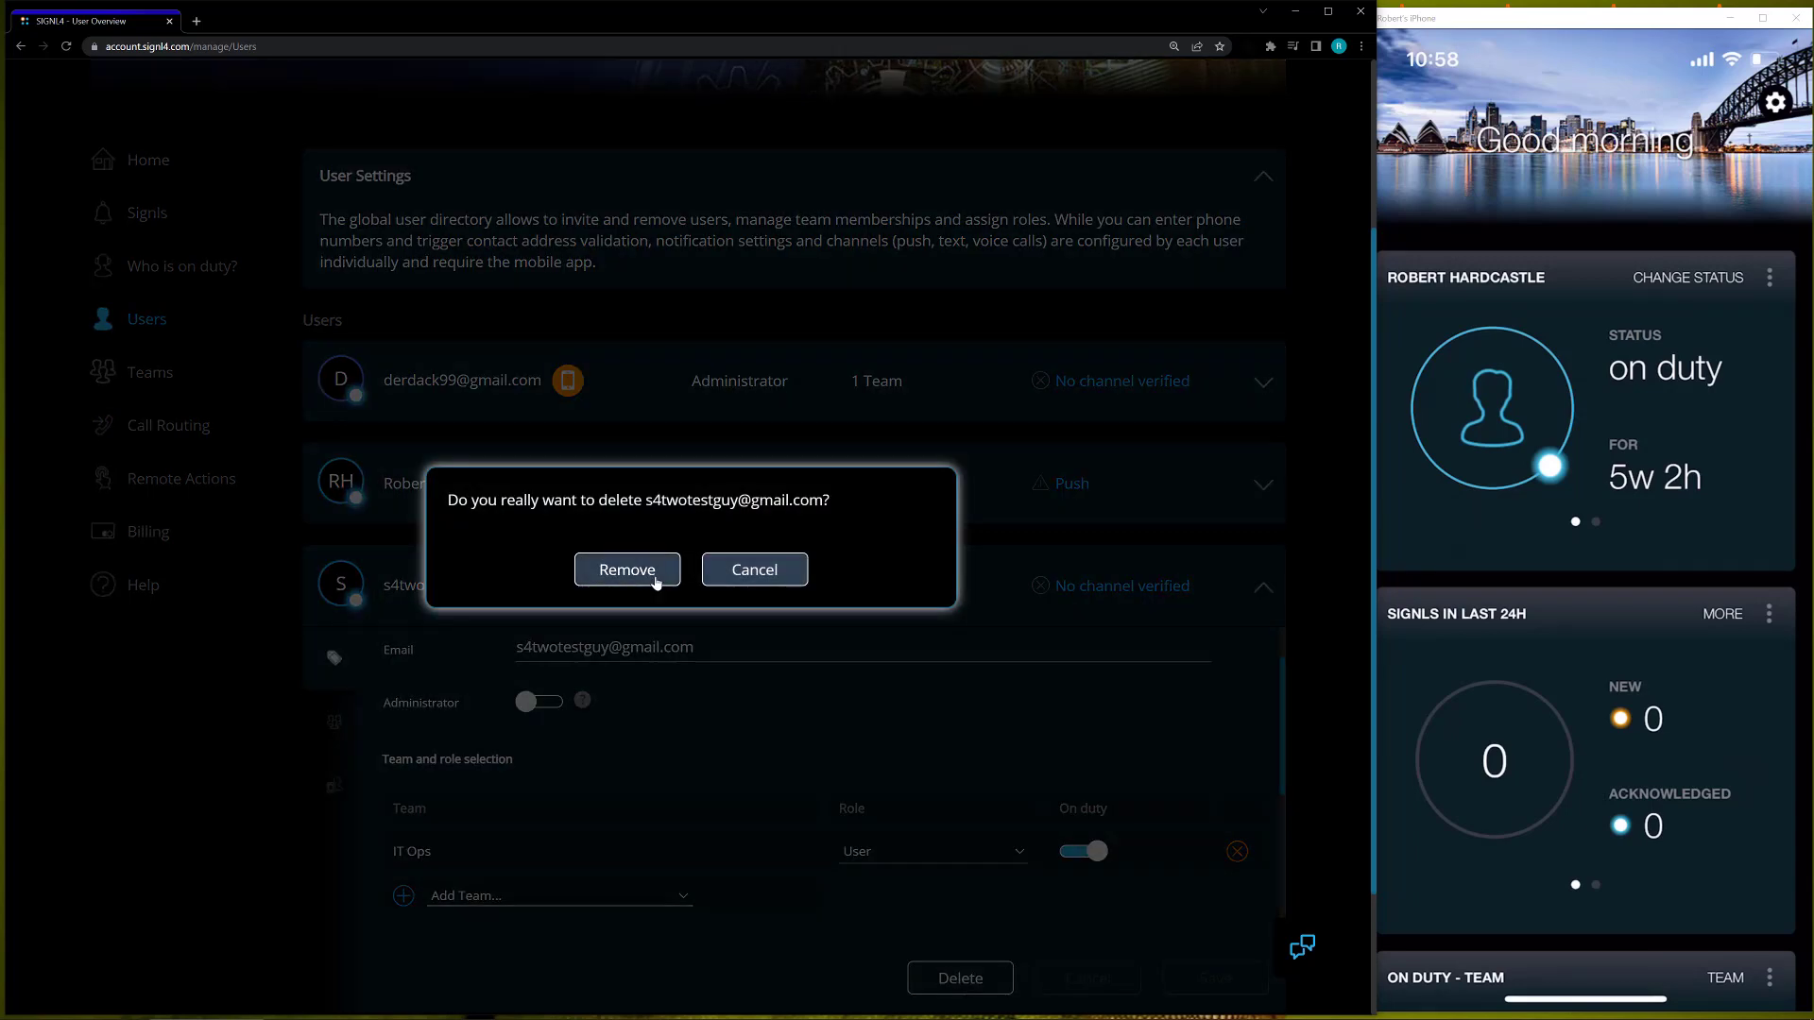
click(656, 581)
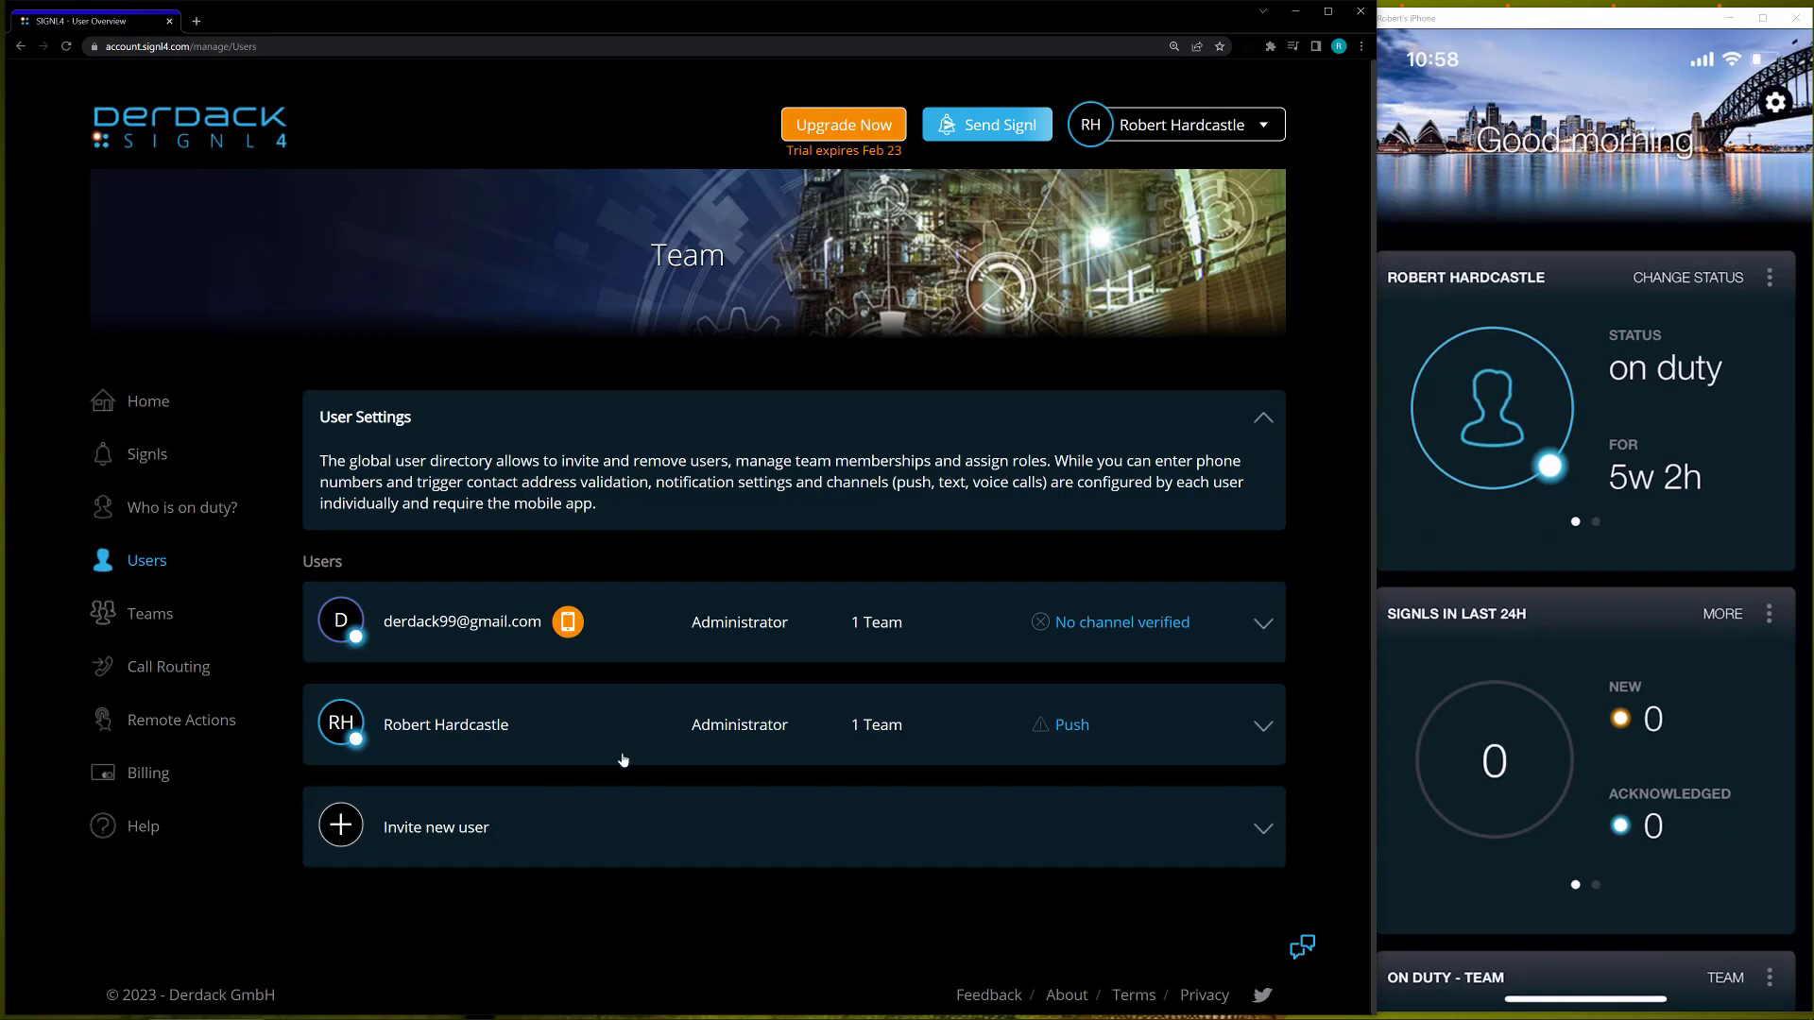
- Show the teams overview refreshed, with IT Ops at 0 members and Team at 3
click(137, 623)
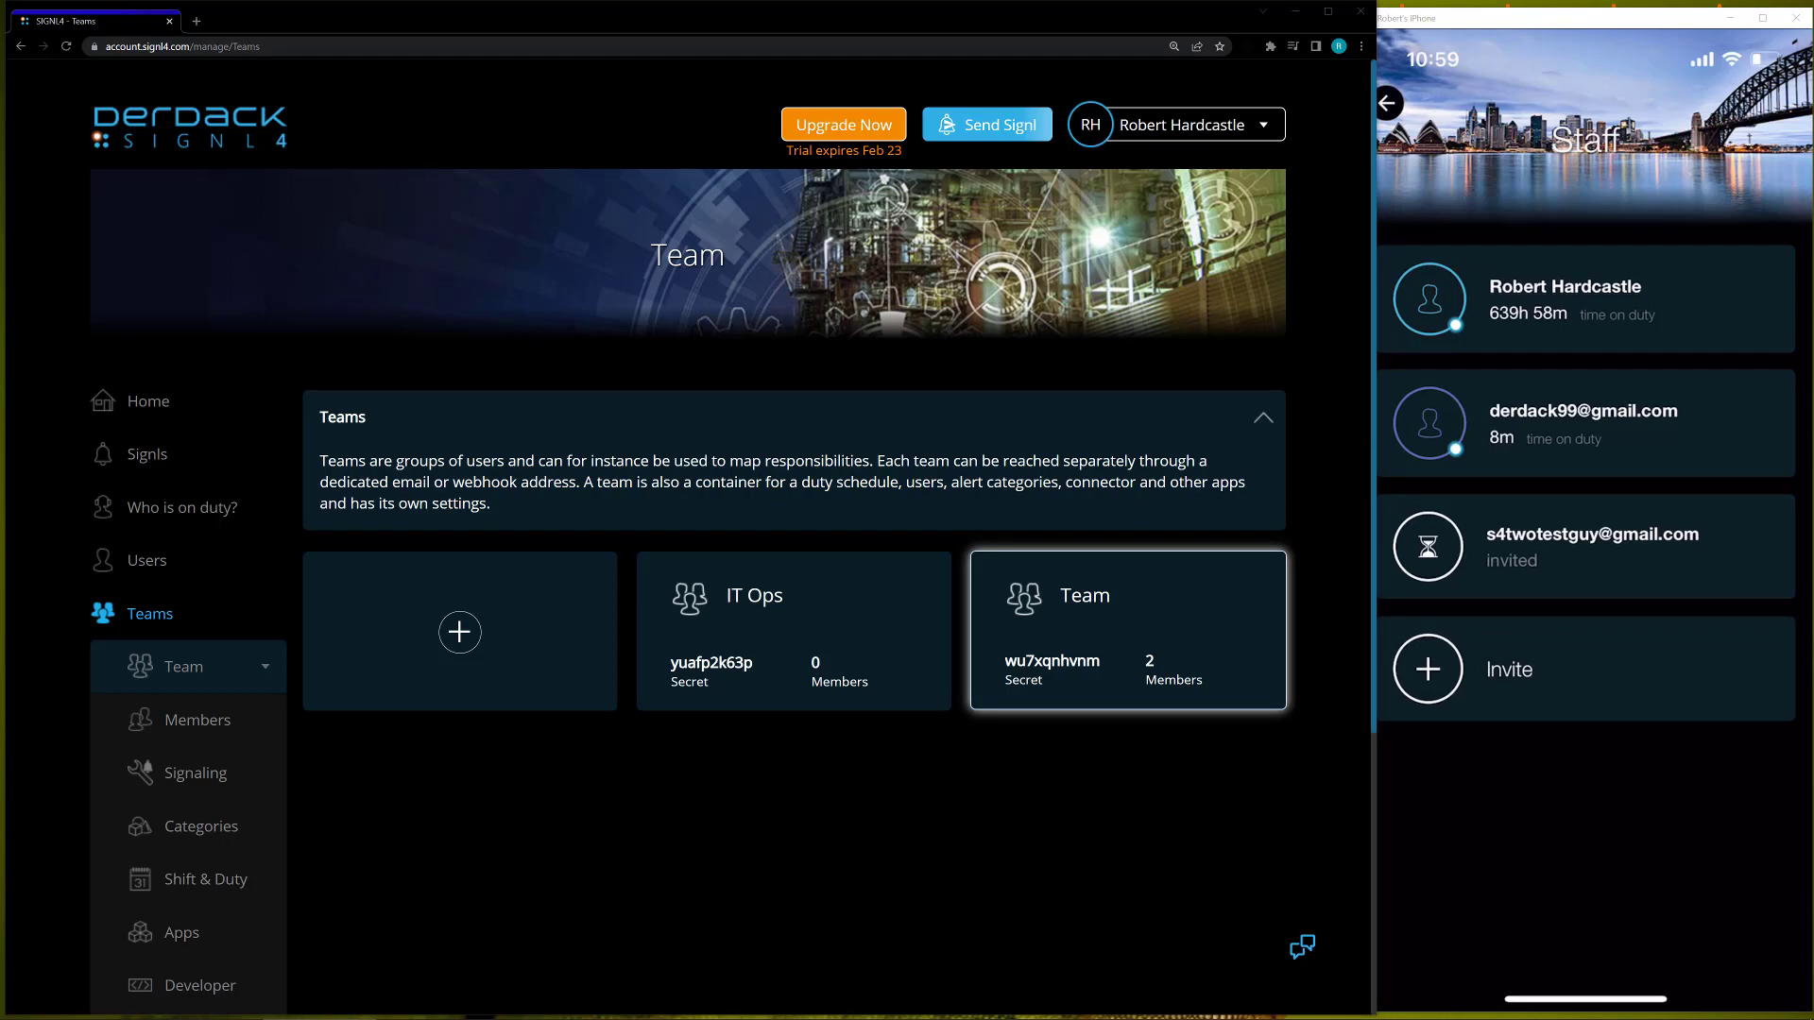
click(68, 47)
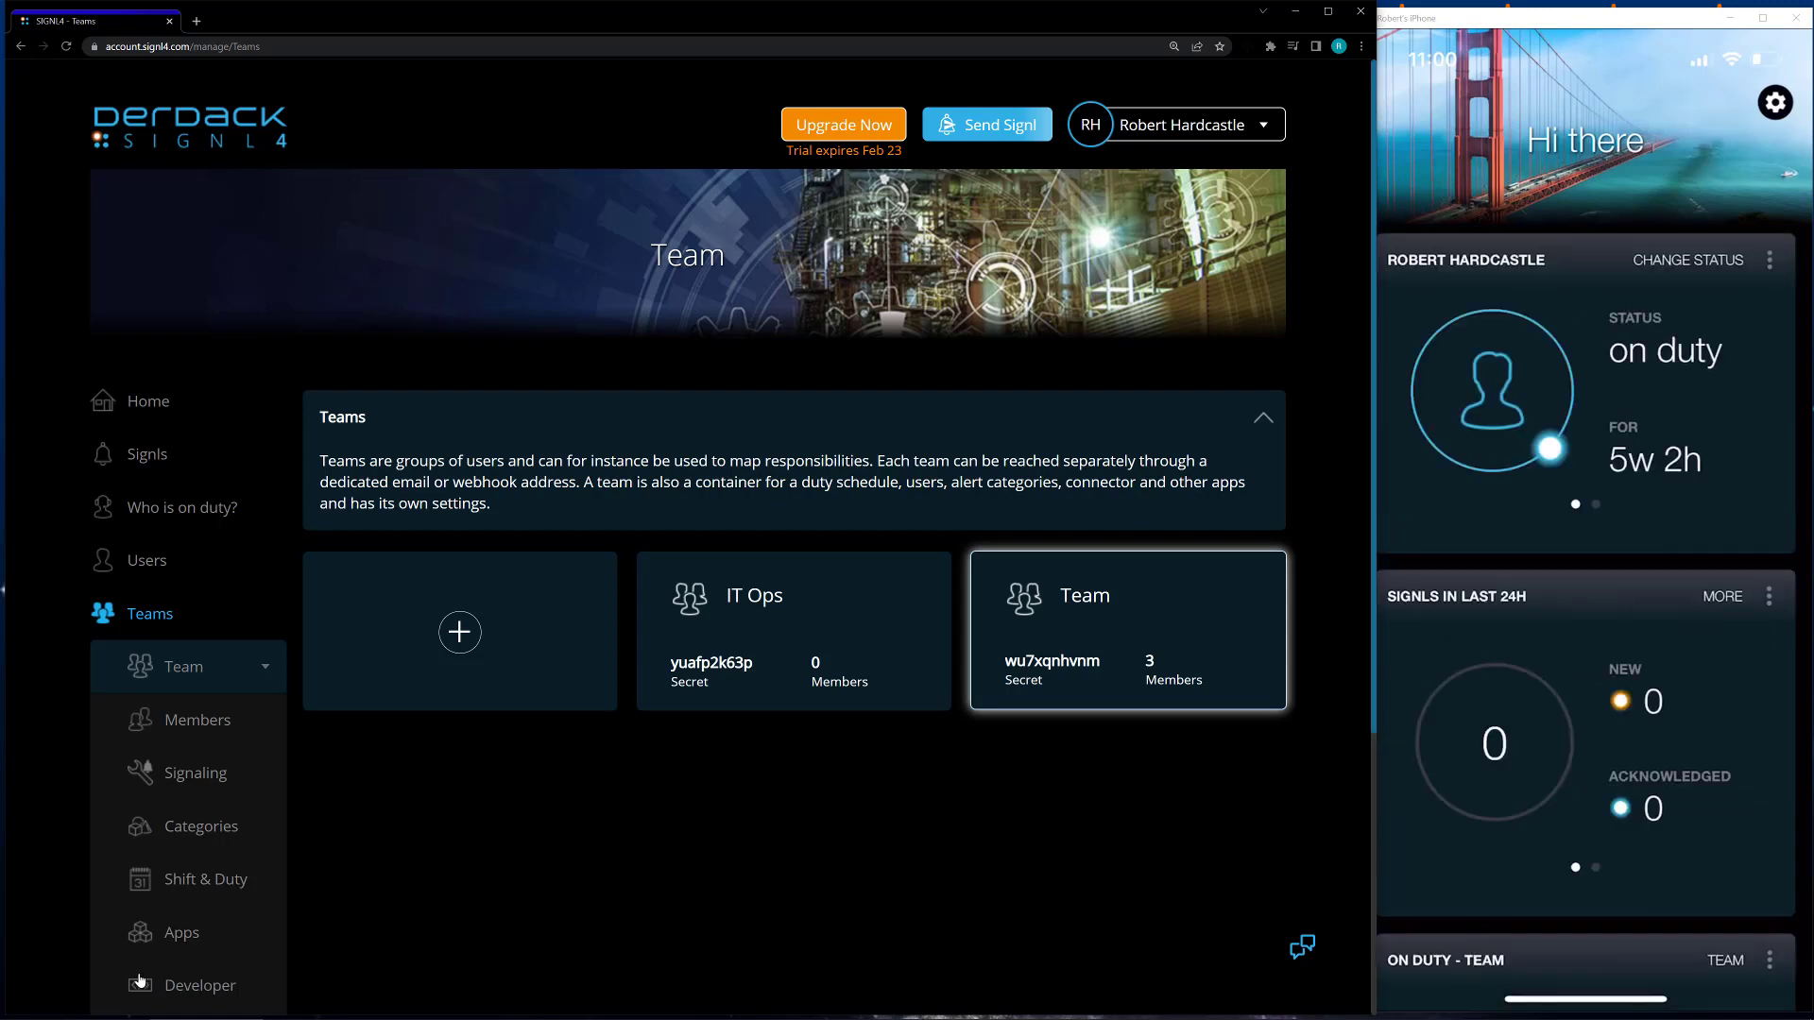
- Delete the empty IT Ops team, leaving only Team with its 3 members
scroll(490, 746, down, 2)
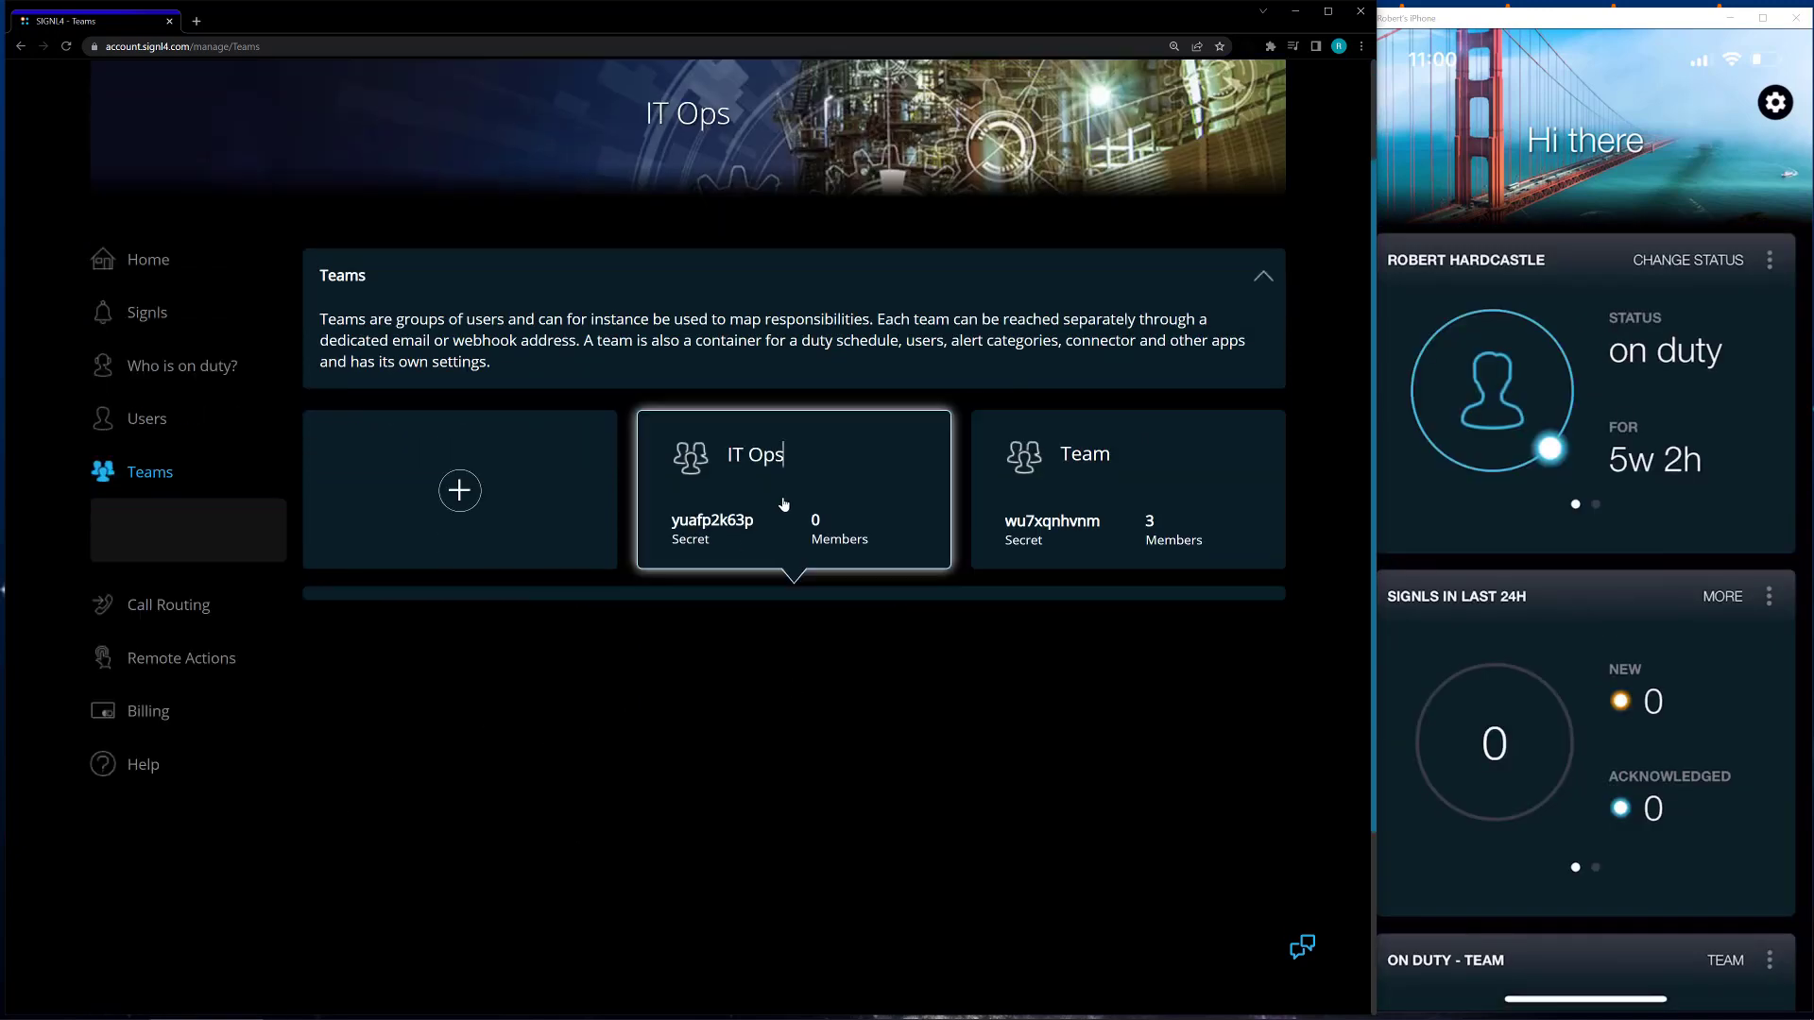
click(780, 504)
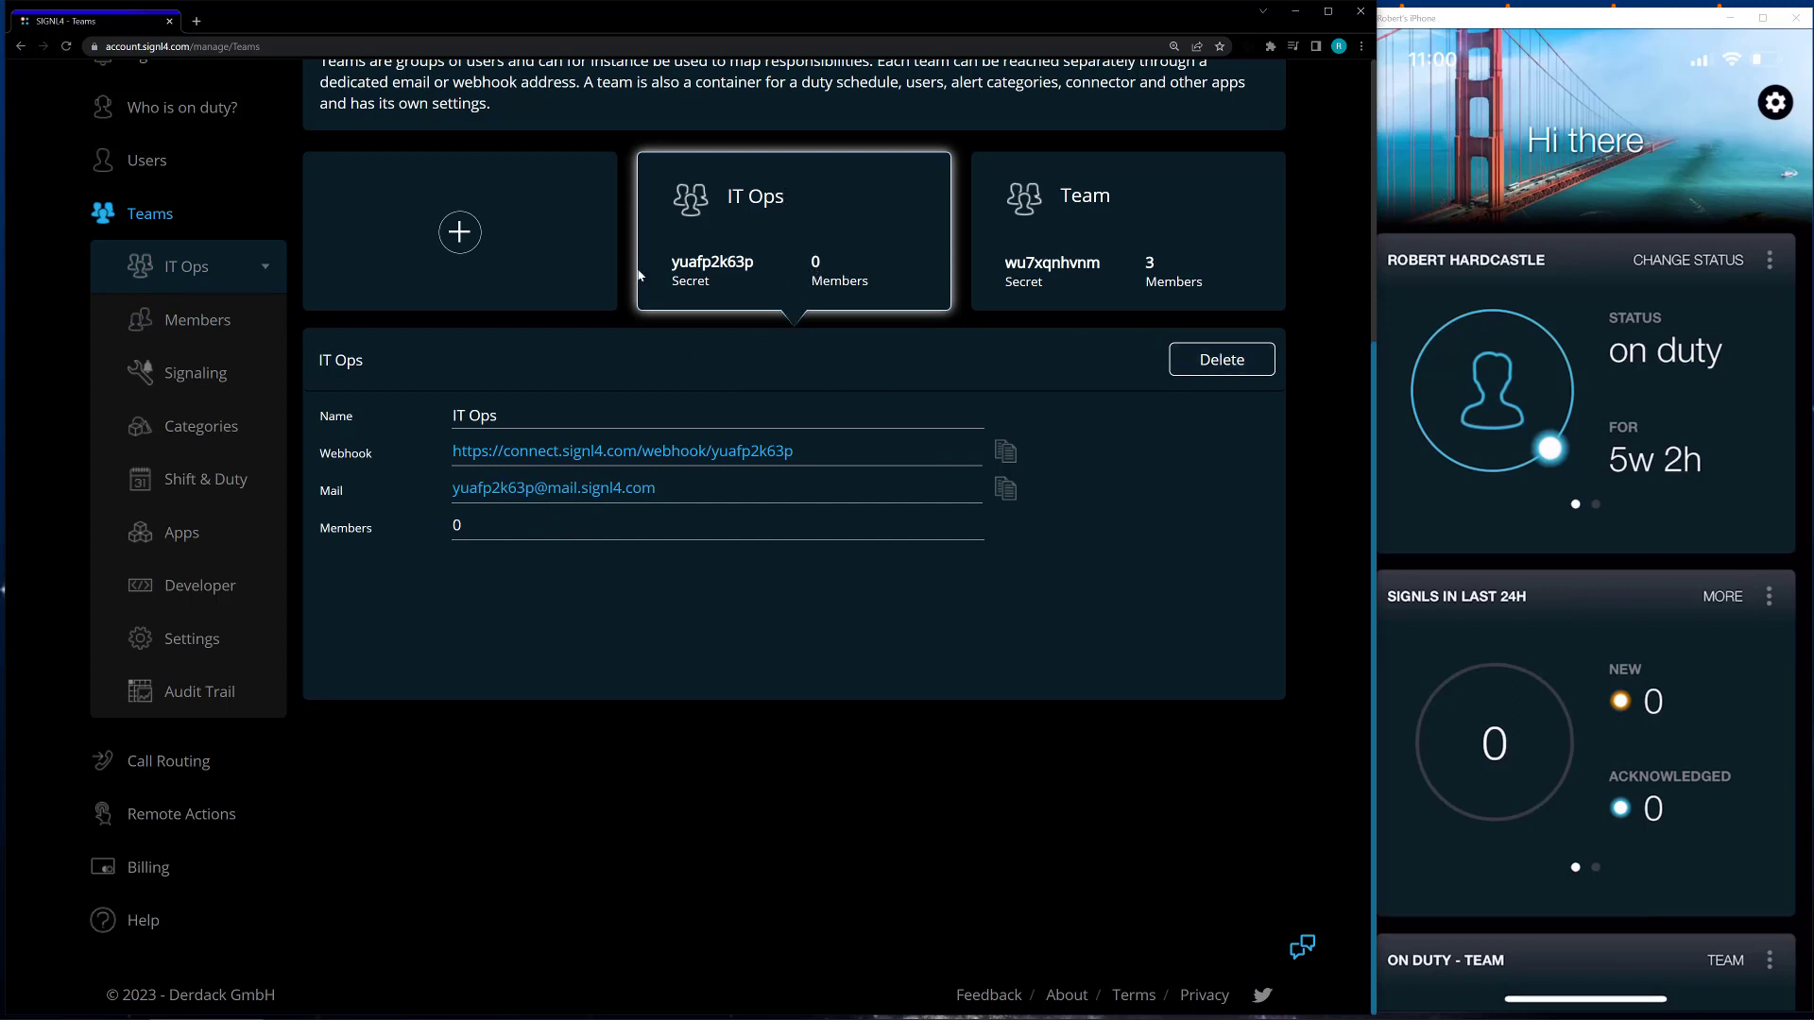
click(1196, 363)
click(648, 578)
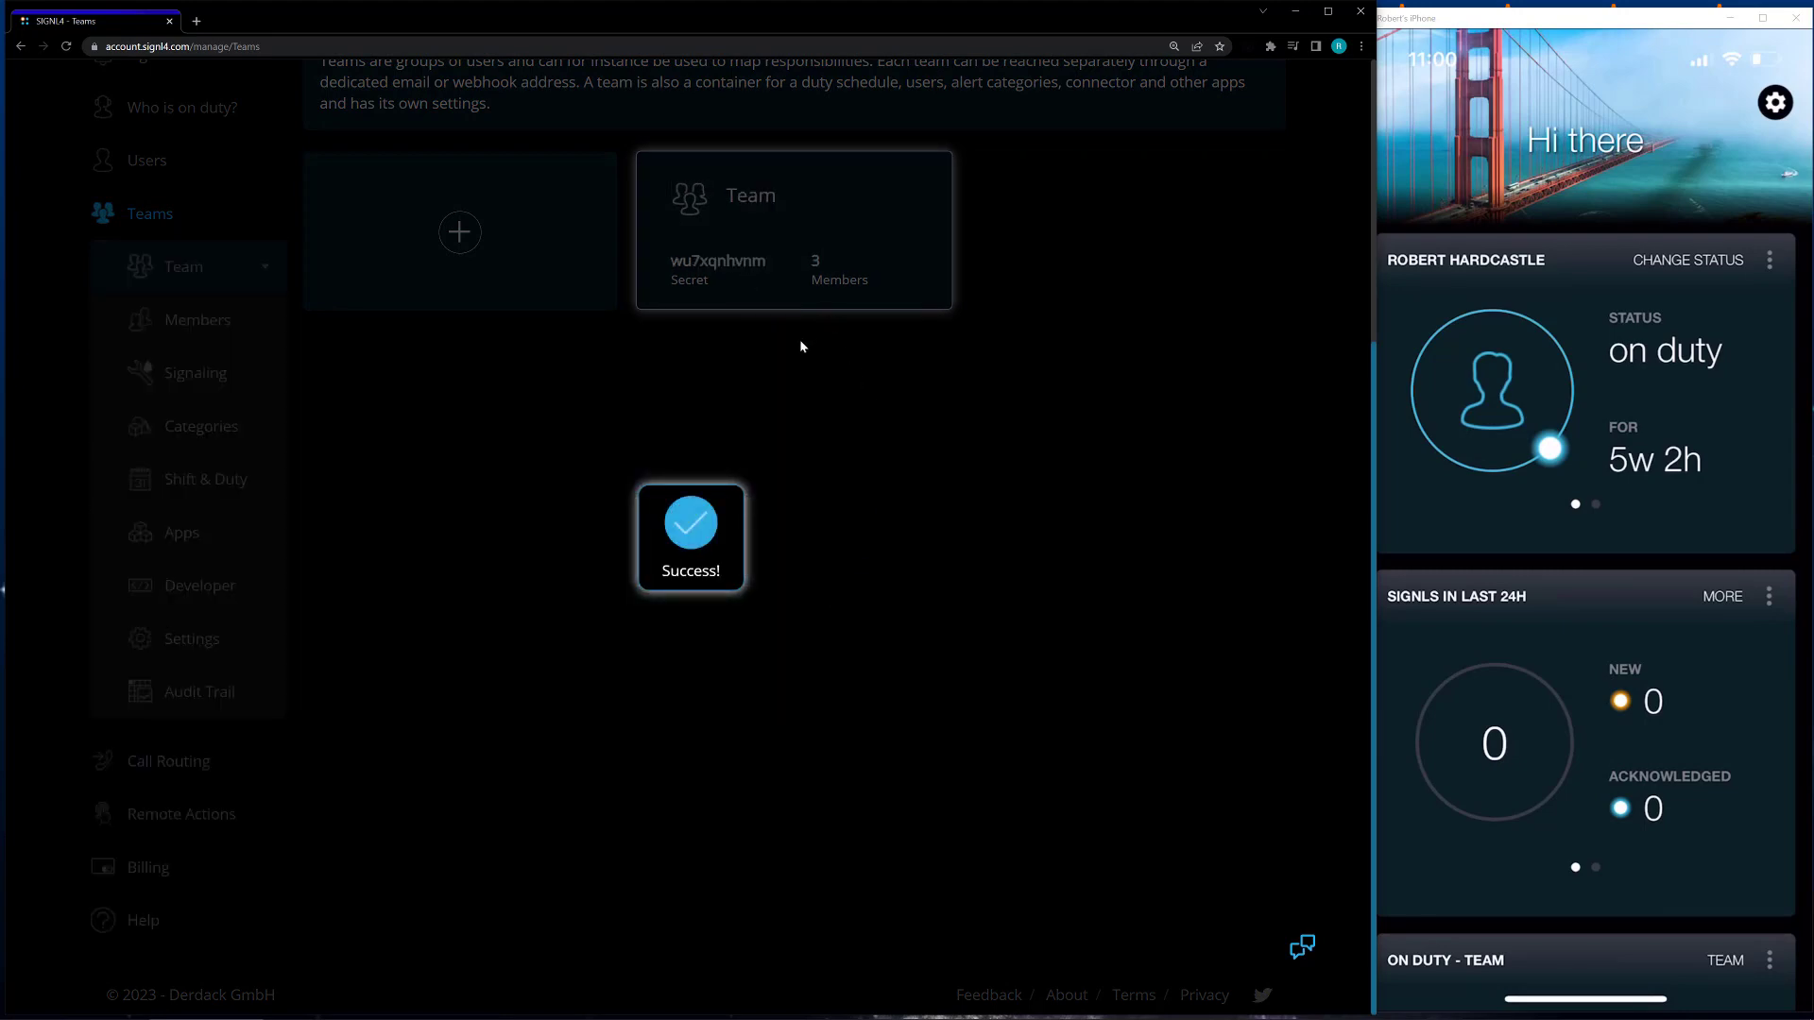
scroll(757, 514, up, 3)
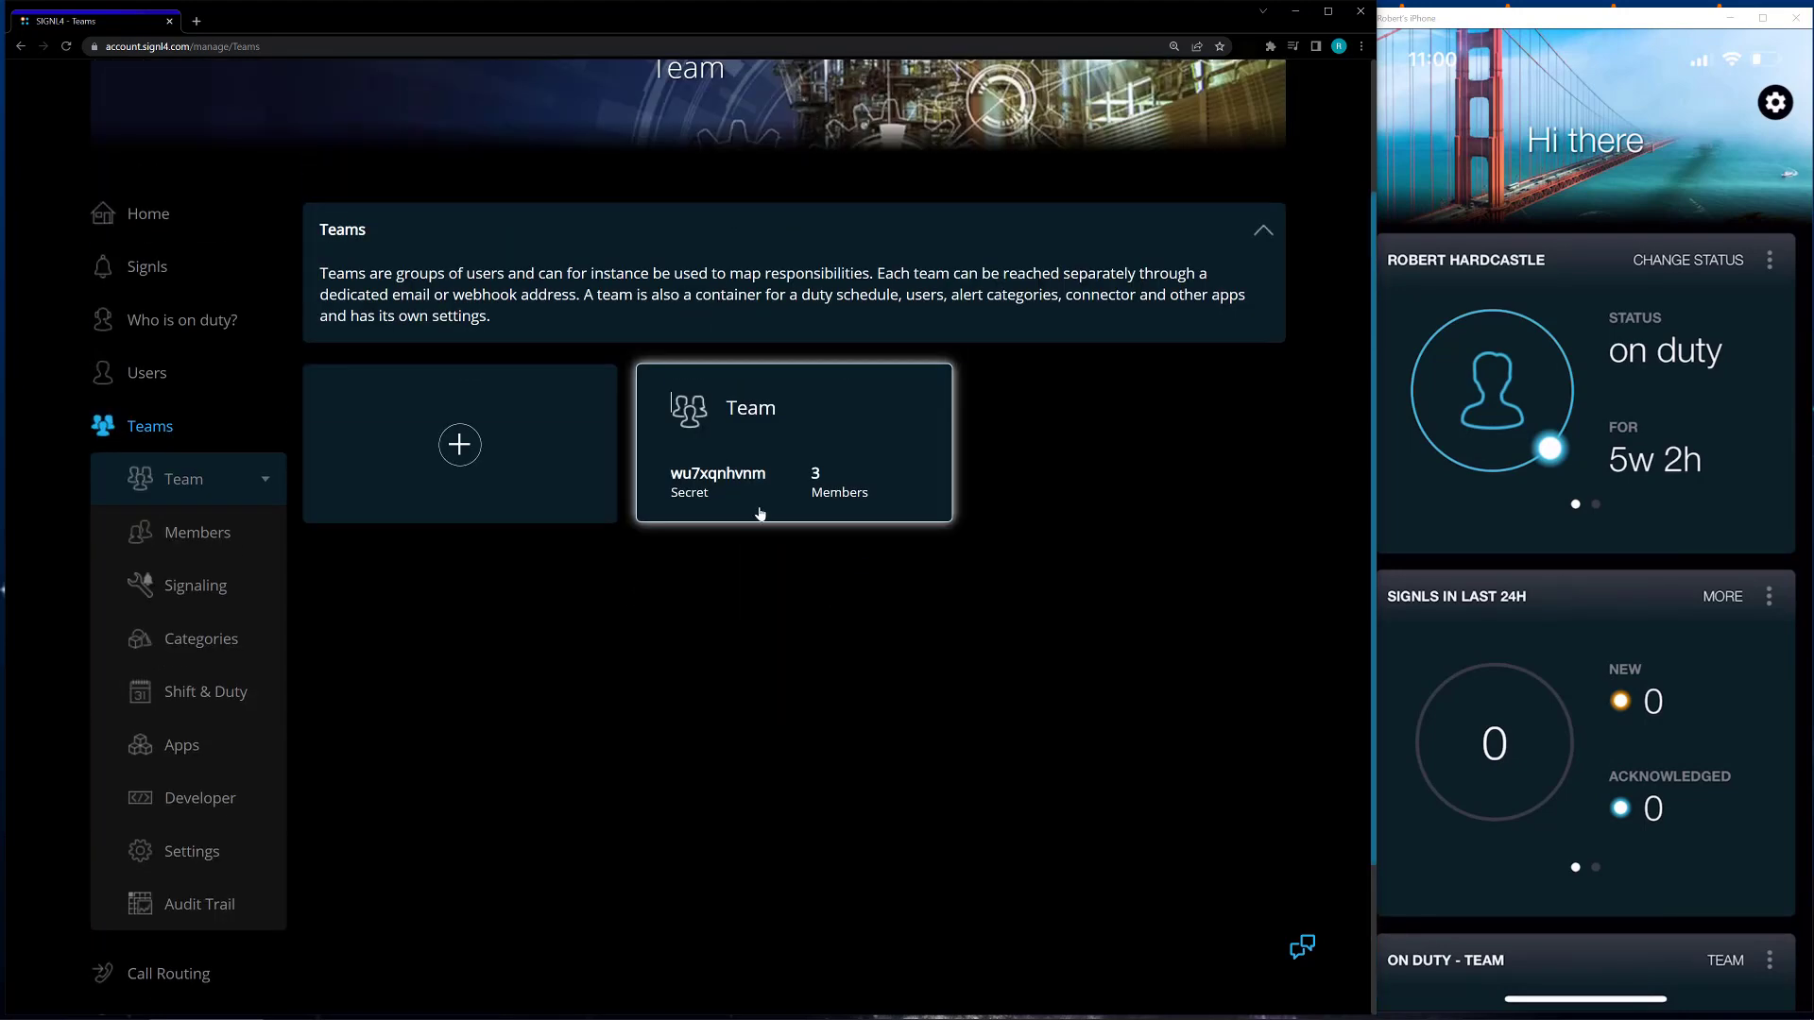